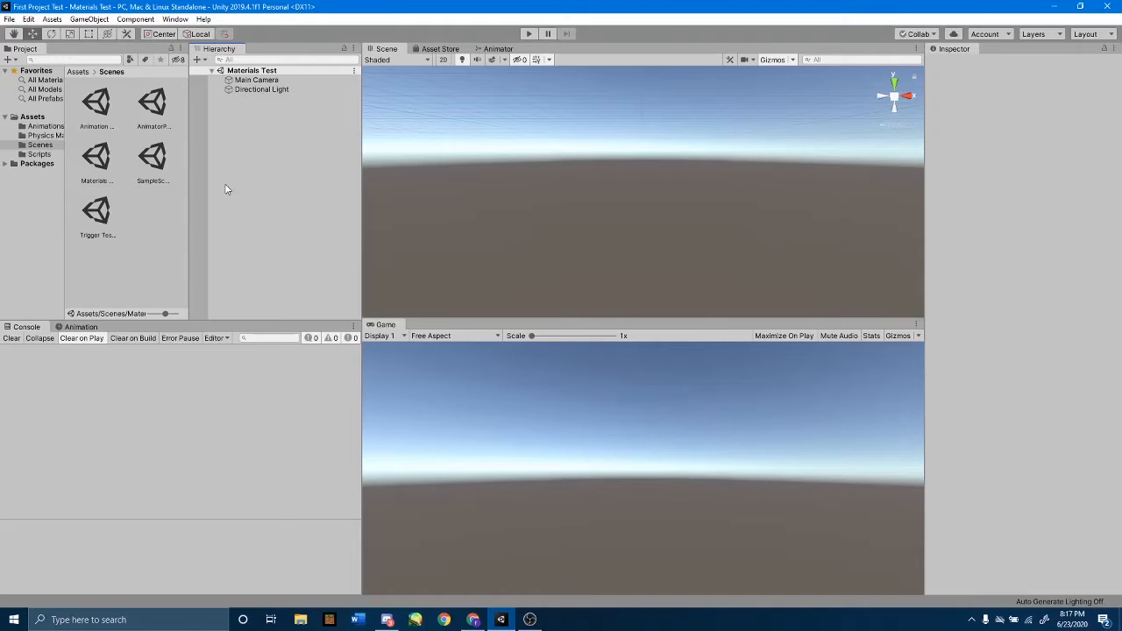
Add a 3D sphere to the Materials Test scene and set its position to X 0, Y 0, Z 0.
right_click(265, 143)
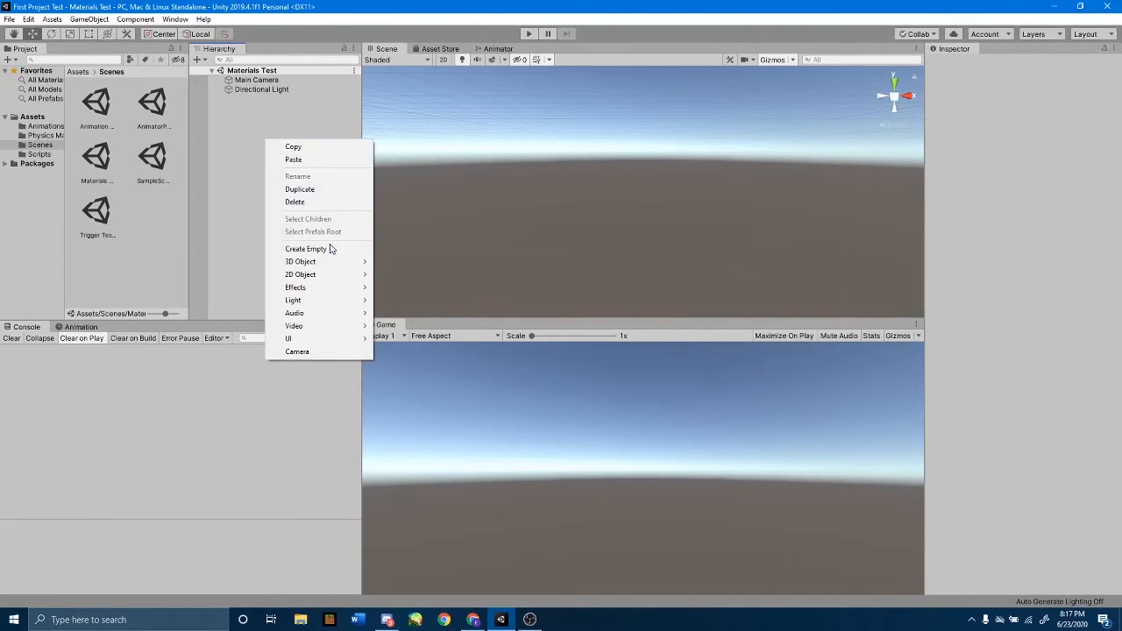
mouse_move(327, 266)
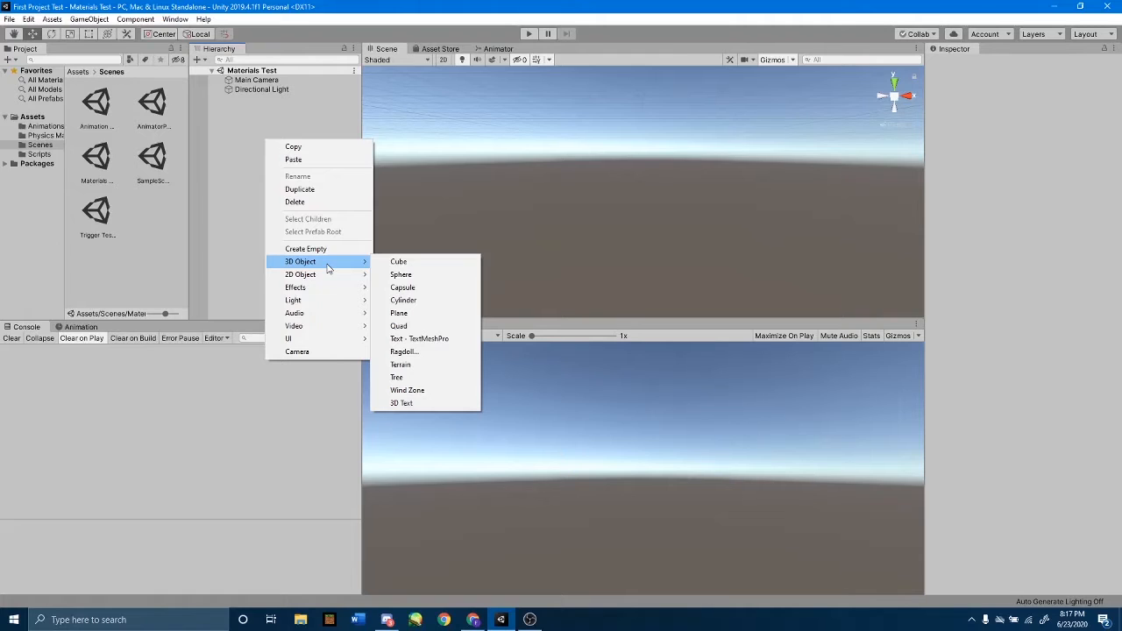
left_click(409, 277)
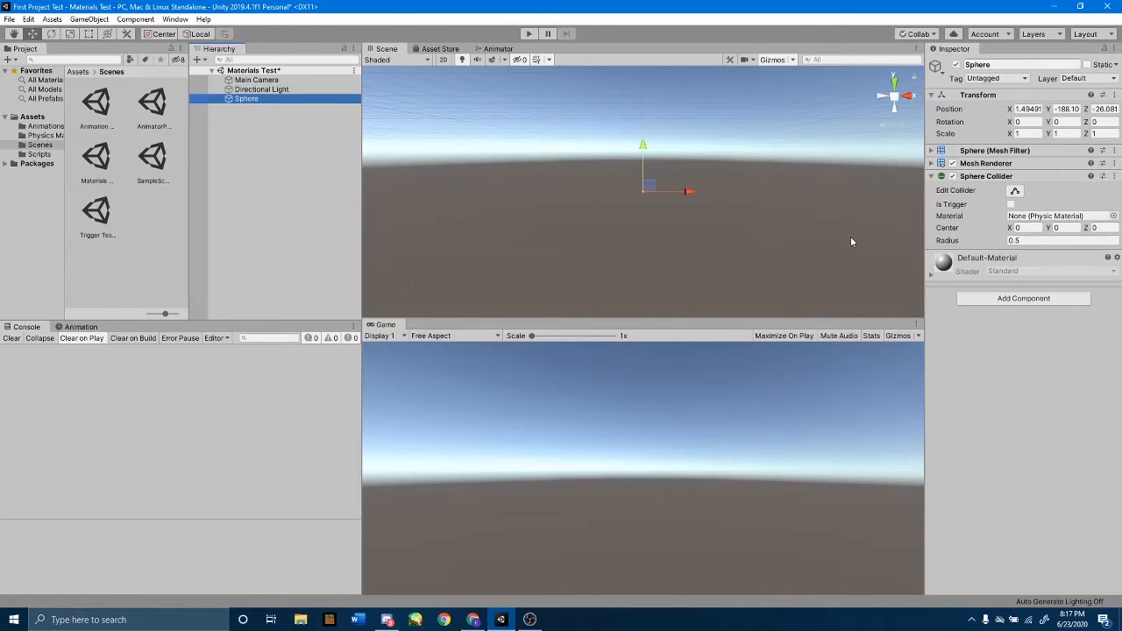
left_click(1030, 109)
type("0")
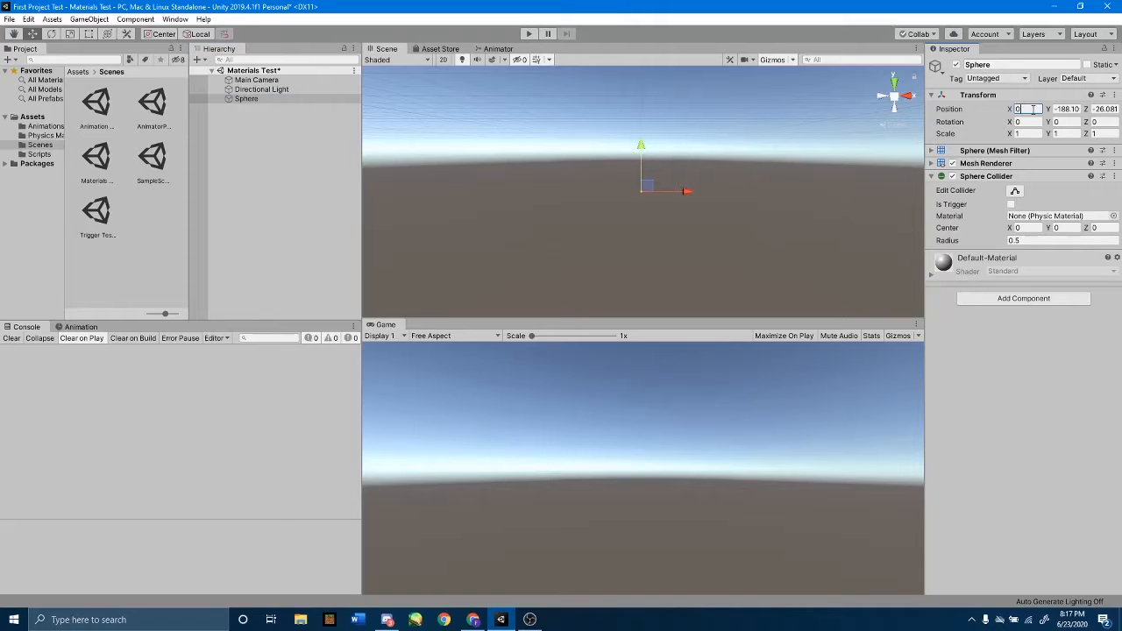
key("Tab")
type("0")
left_click(1106, 109)
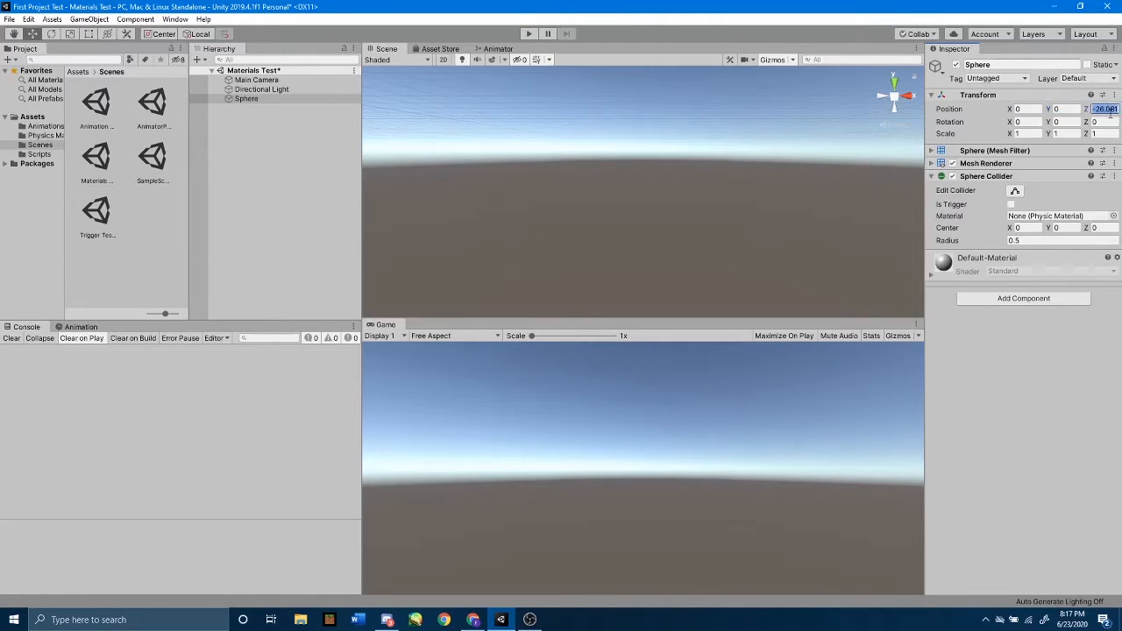
type("0")
double_click(248, 99)
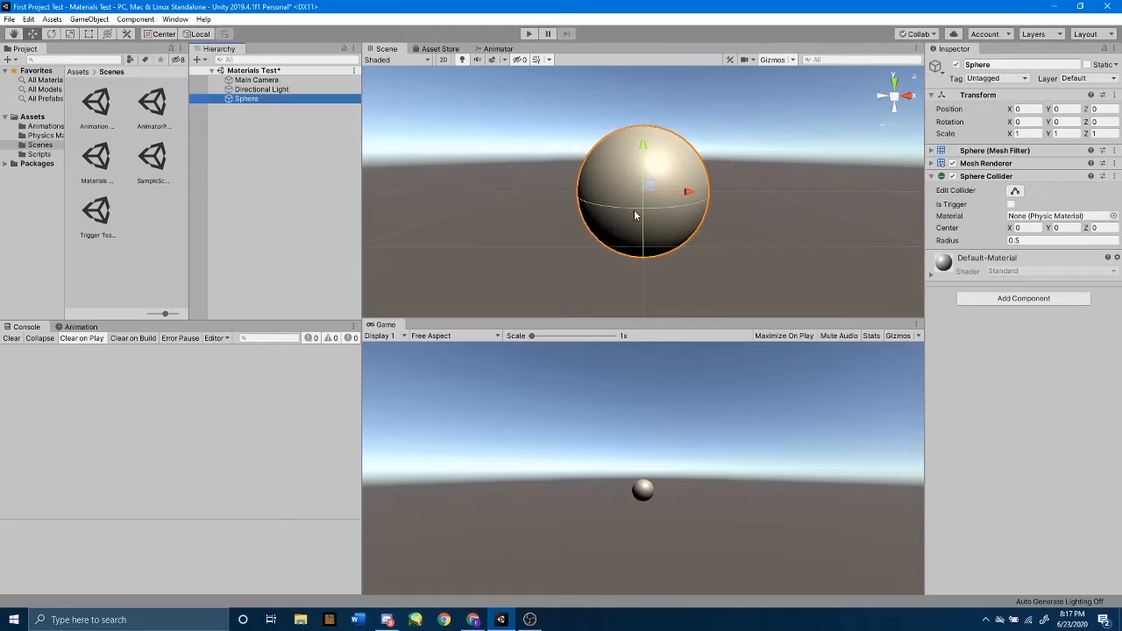
Rename the new sphere object as Red Sphere.
left_click(994, 67)
left_click(994, 66)
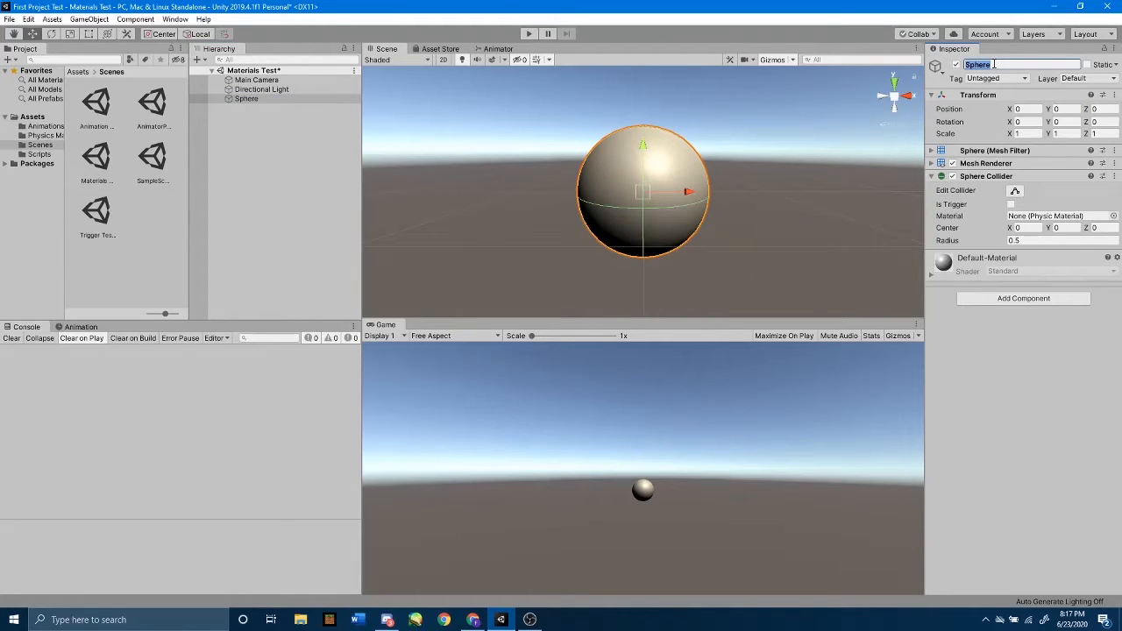
type("Red Sphere")
left_click(1038, 365)
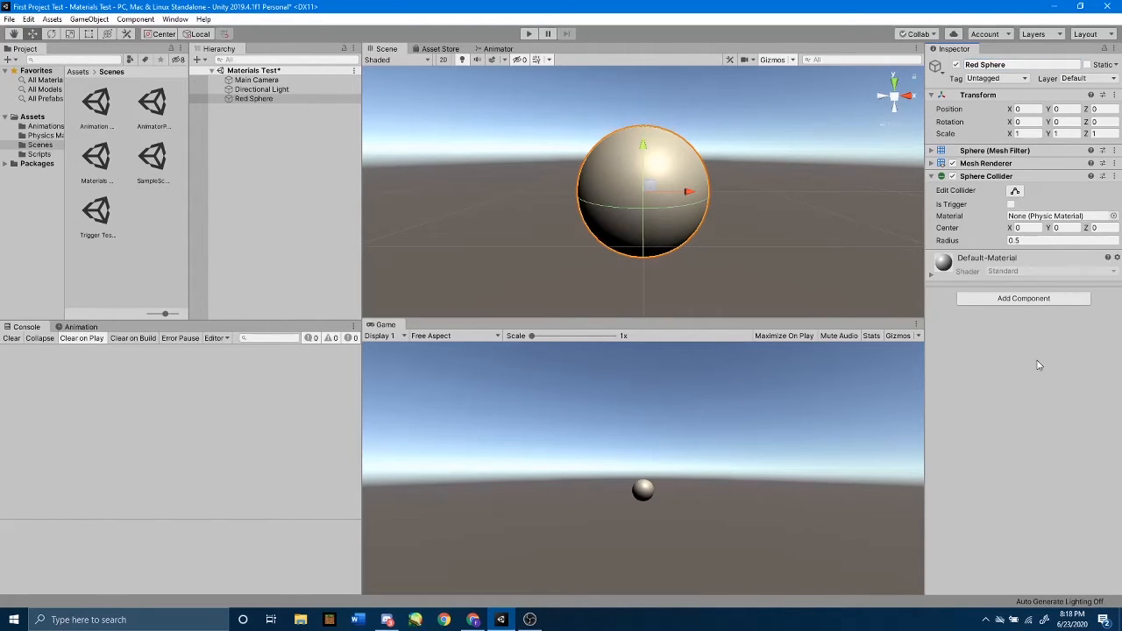
Move Red Sphere along the X axis to about X -9.52.
scroll(777, 238, "down", 6)
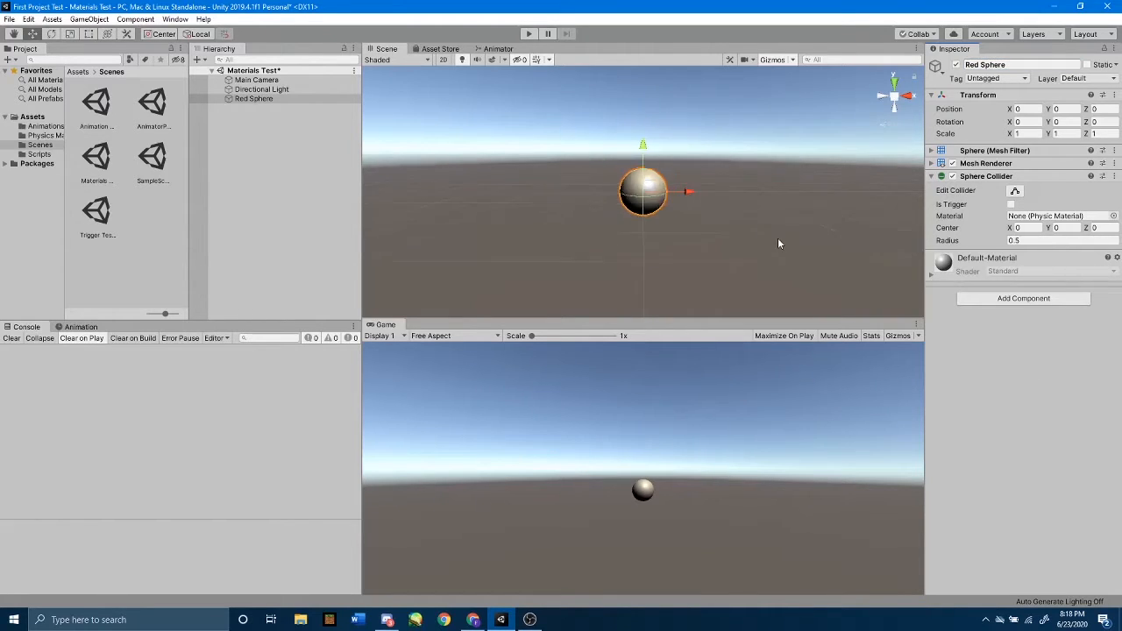
scroll(810, 203, "up", 2)
middle_click_drag(813, 205, 781, 203)
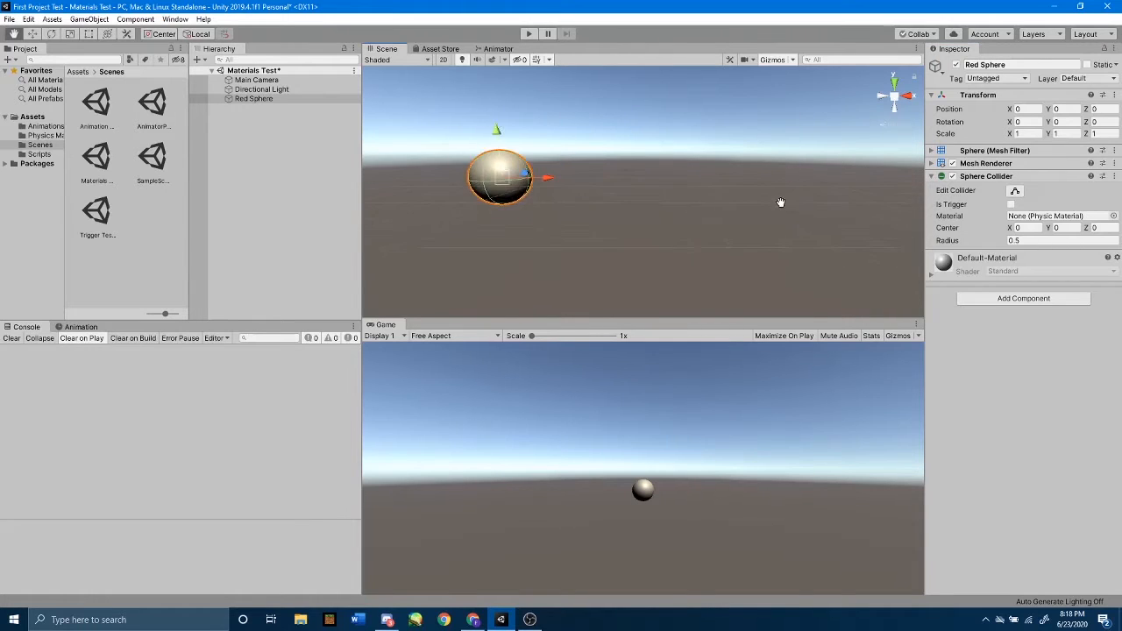
scroll(783, 206, "down", 2)
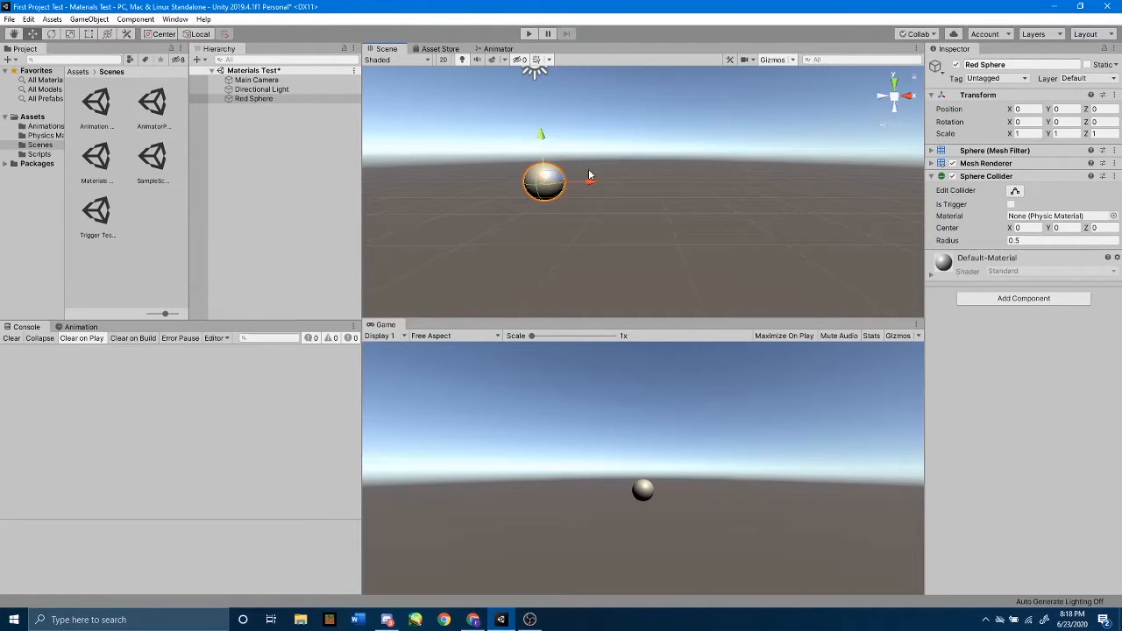
left_click_drag(591, 182, 250, 198)
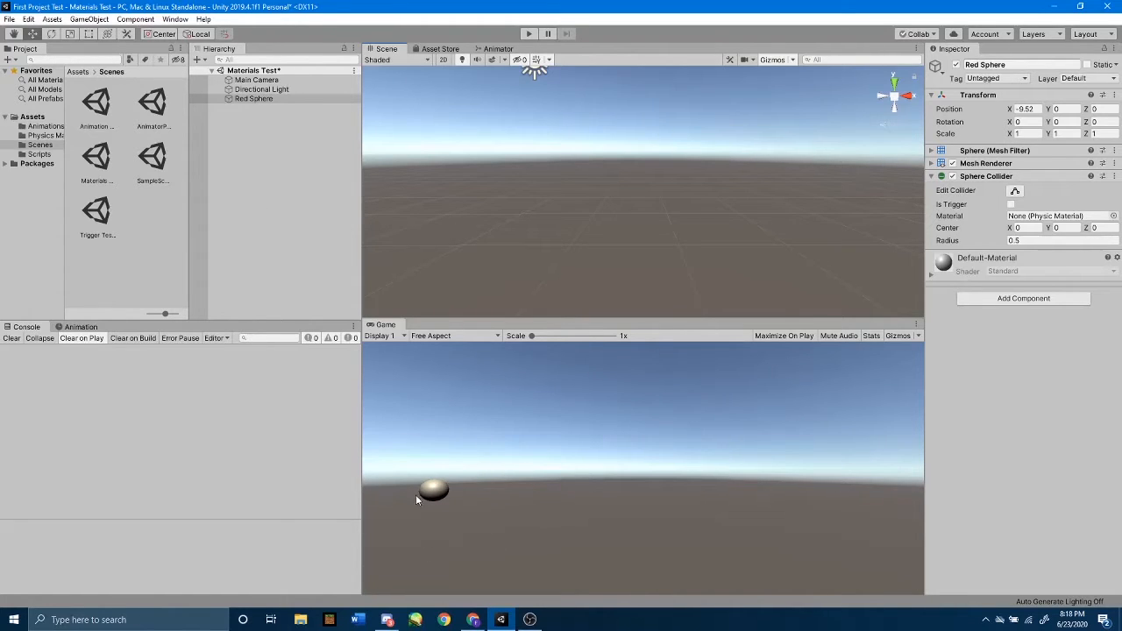
Duplicate Red Sphere and move the copy beside it along the X axis to about X -7.54.
double_click(256, 98)
scroll(599, 150, "down", 3)
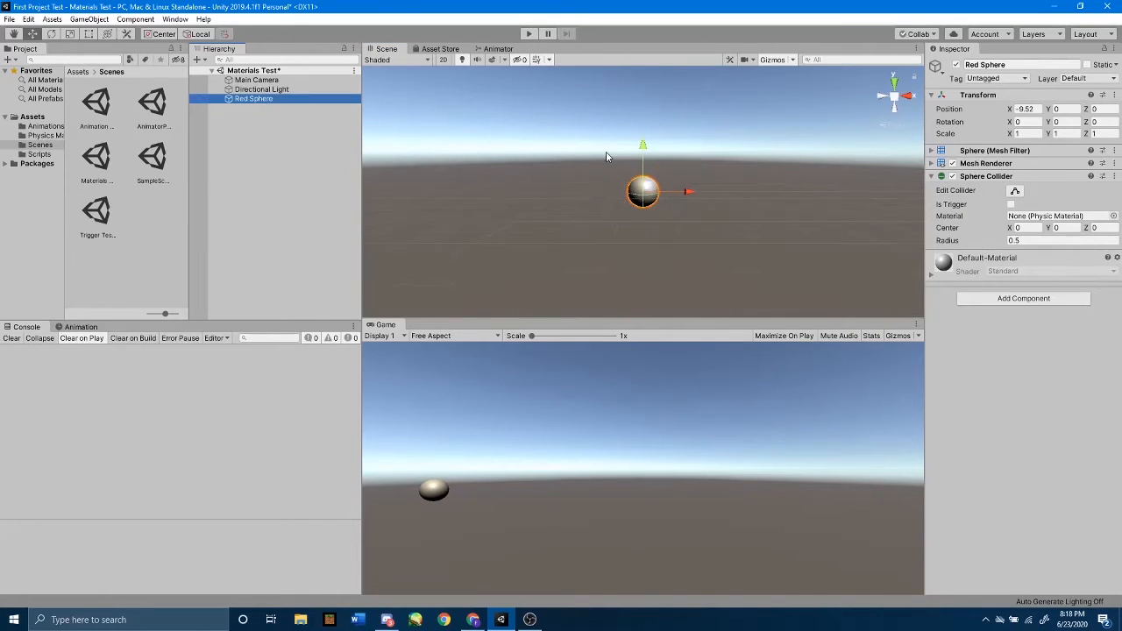
middle_click_drag(729, 144, 689, 148)
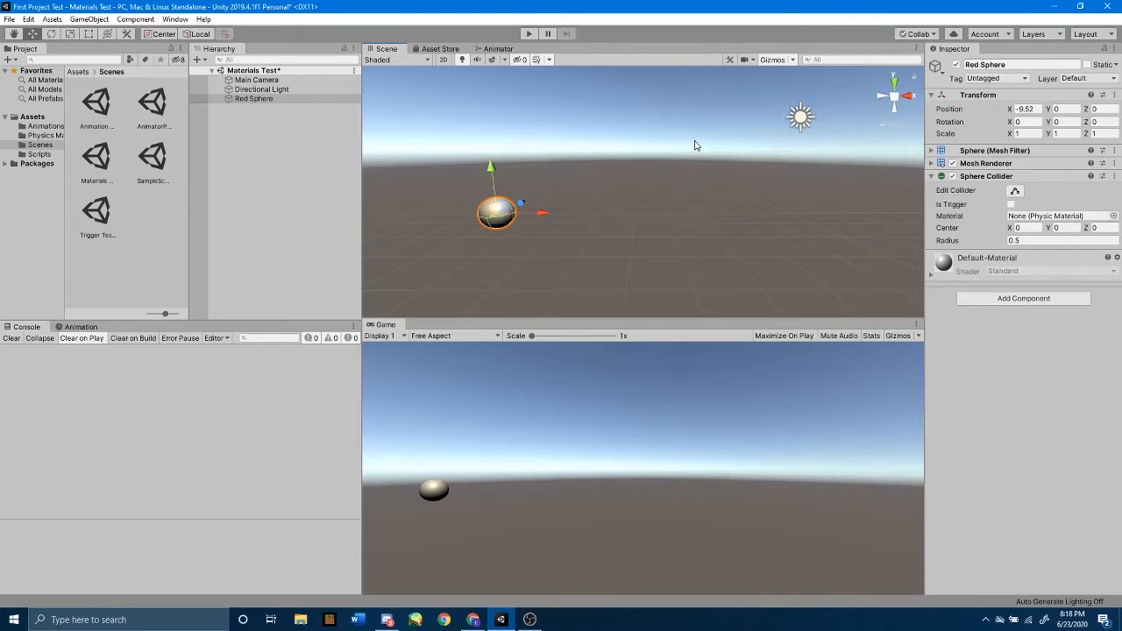
left_click(273, 100)
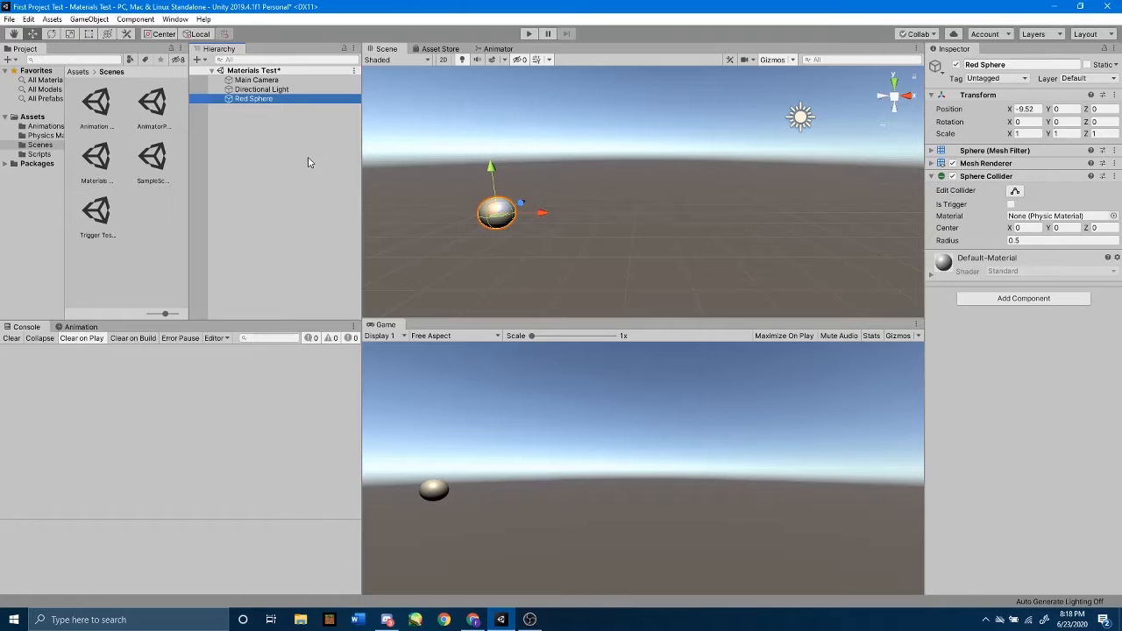
key("ctrl+d")
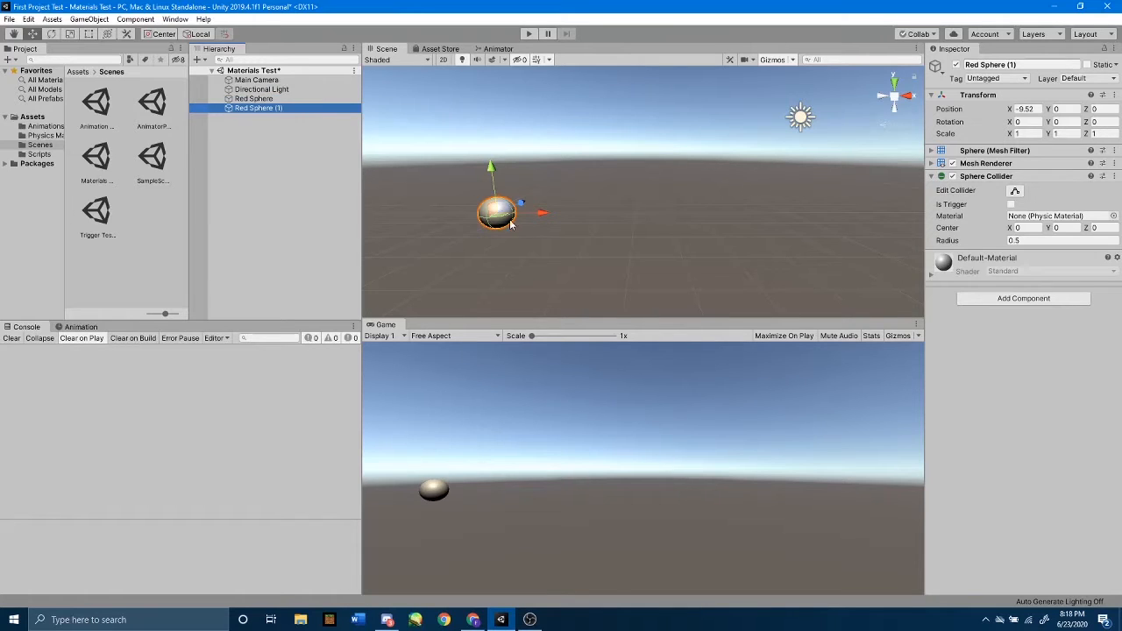
left_click_drag(541, 212, 603, 217)
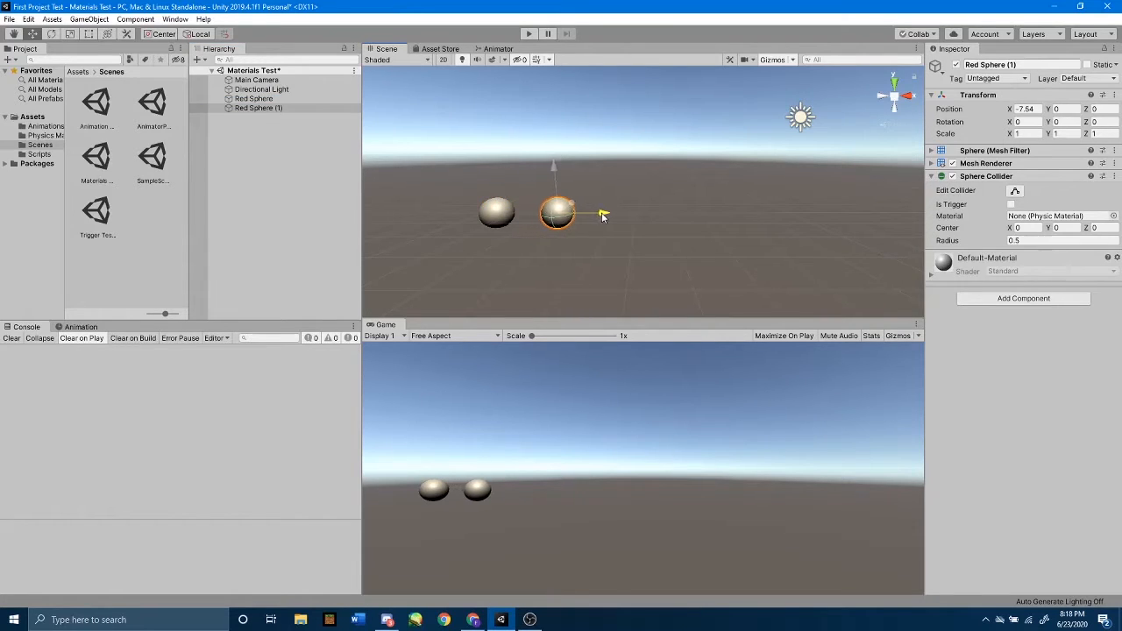
Extend the row with a third and fourth sphere by duplicating the last one, placing them at about X -5.44 and X -3.28.
left_click(299, 110)
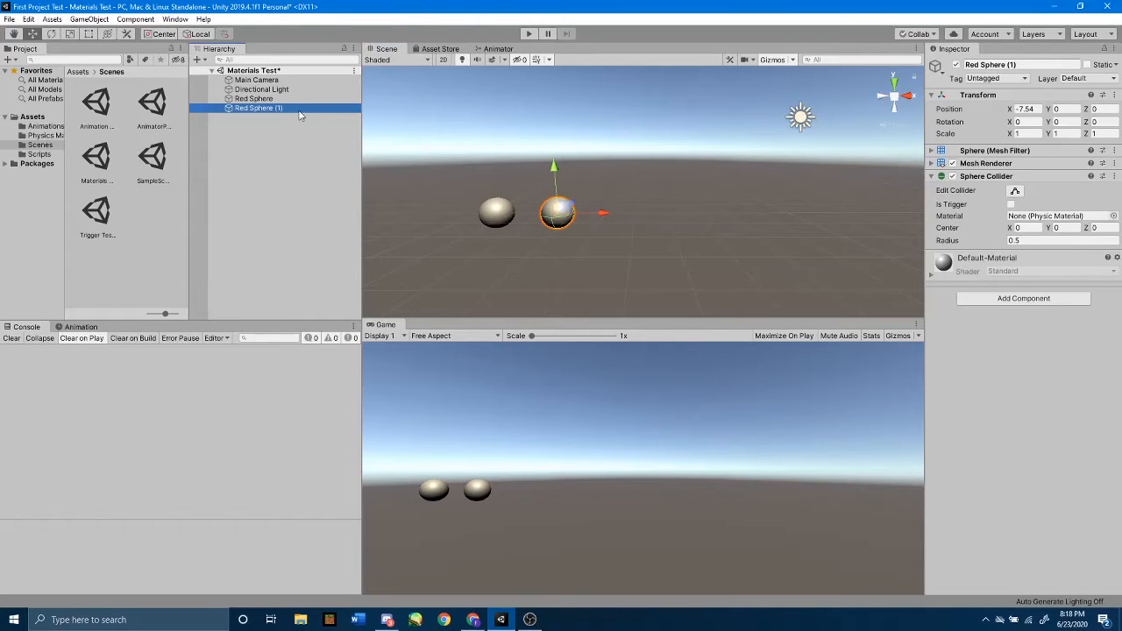
key("ctrl+d")
left_click_drag(603, 214, 669, 215)
left_click(265, 118)
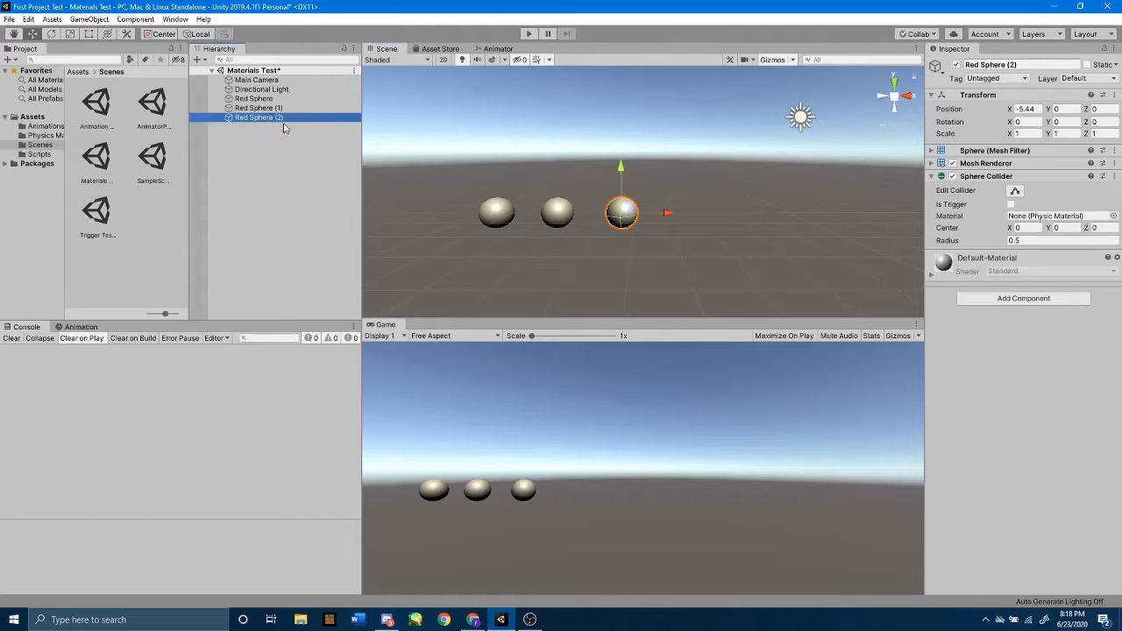
key("ctrl+d")
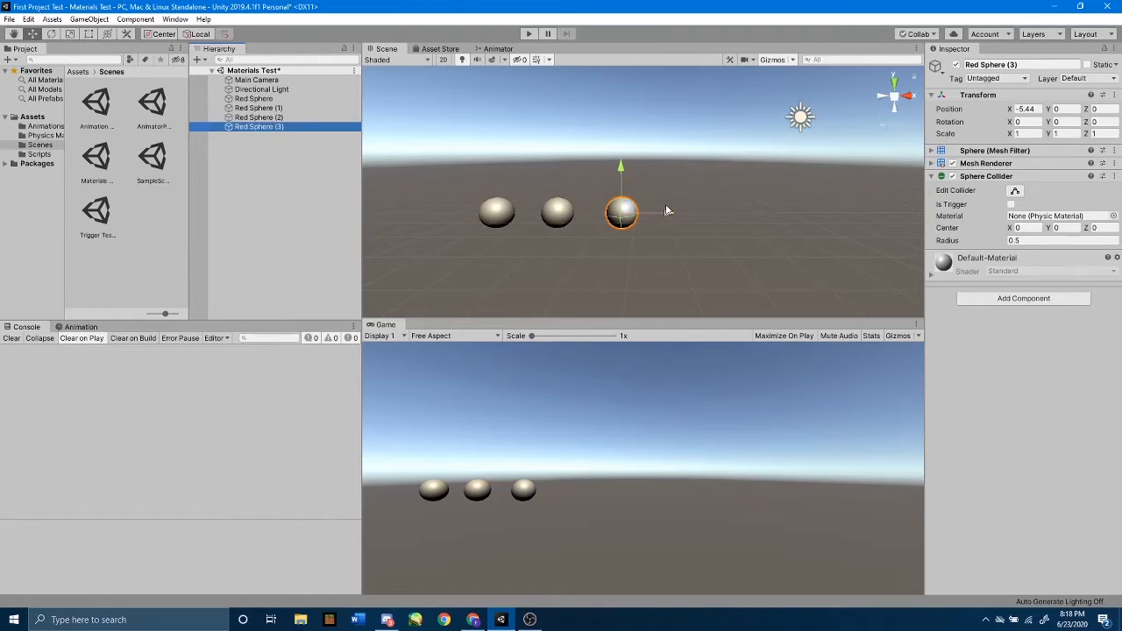
left_click_drag(668, 213, 732, 212)
Duplicate the end sphere two more times, placing the fifth and sixth spheres at about X -0.95 and X 1.63.
left_click(279, 128)
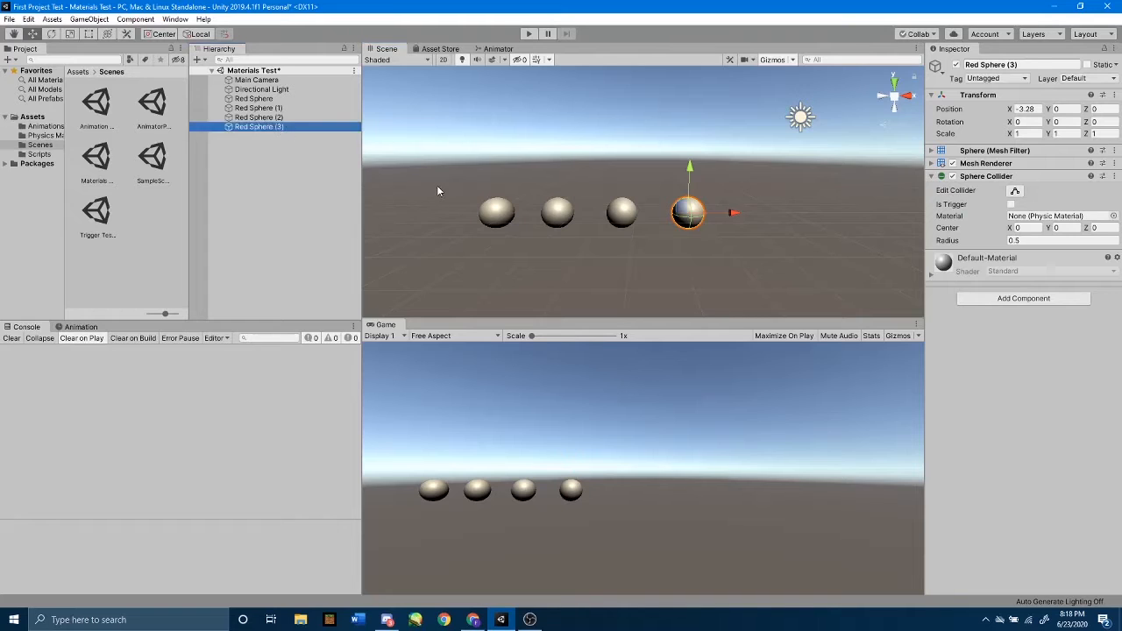
key("ctrl+d")
left_click_drag(731, 211, 800, 205)
left_click(286, 137)
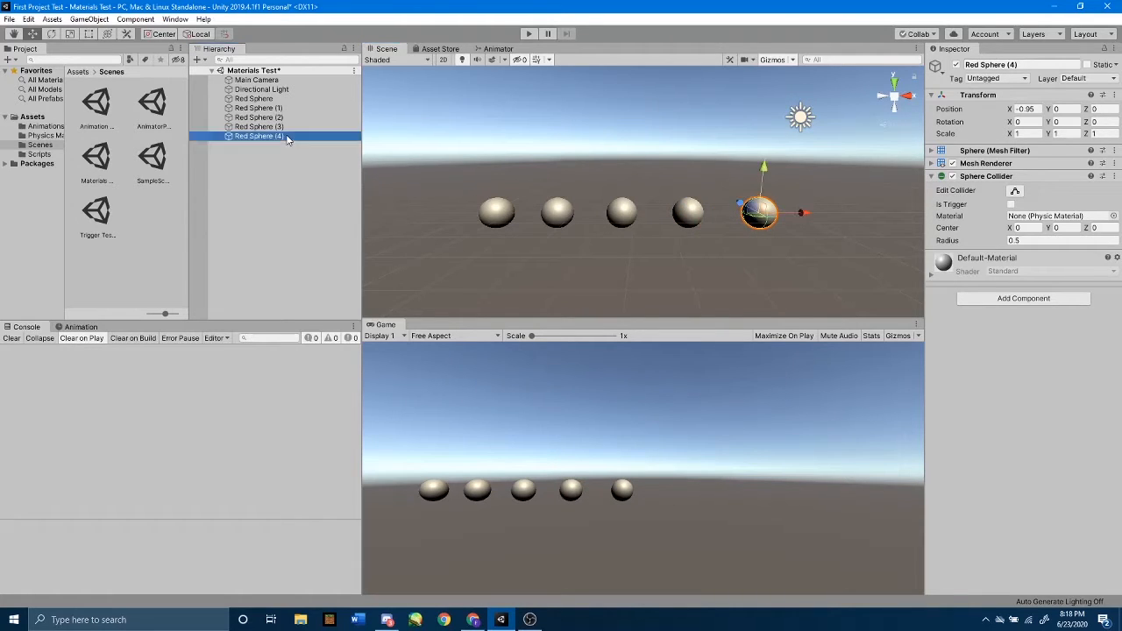
key("ctrl+d")
left_click_drag(813, 215, 885, 205)
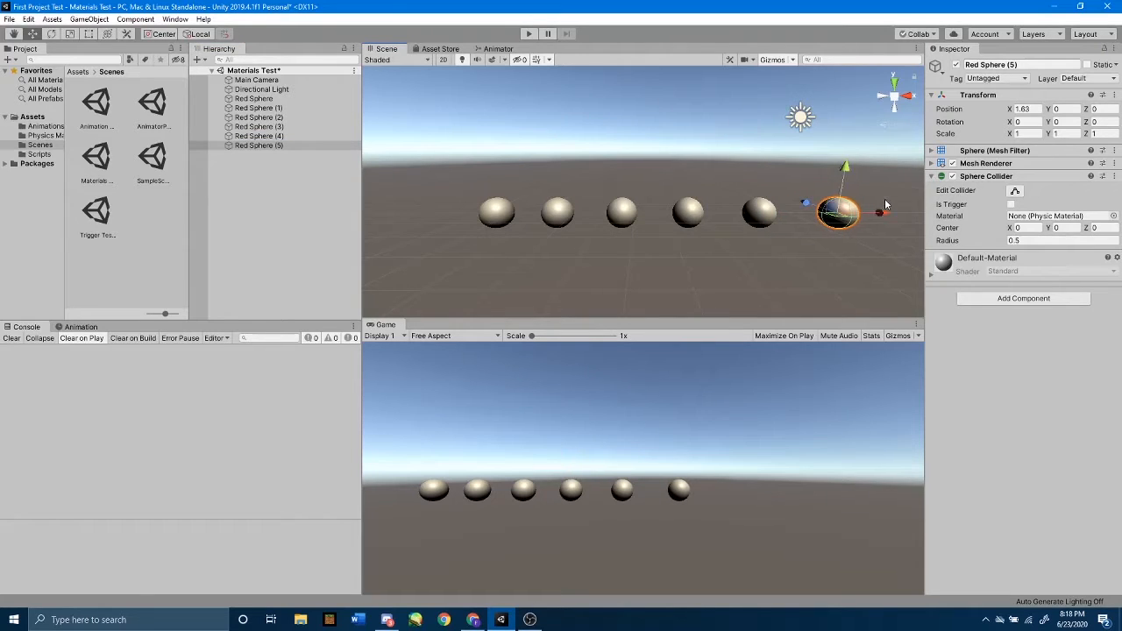
Select all six spheres and move them together in the positive X direction and closer to the camera, to about Z -3.96.
left_click(267, 101)
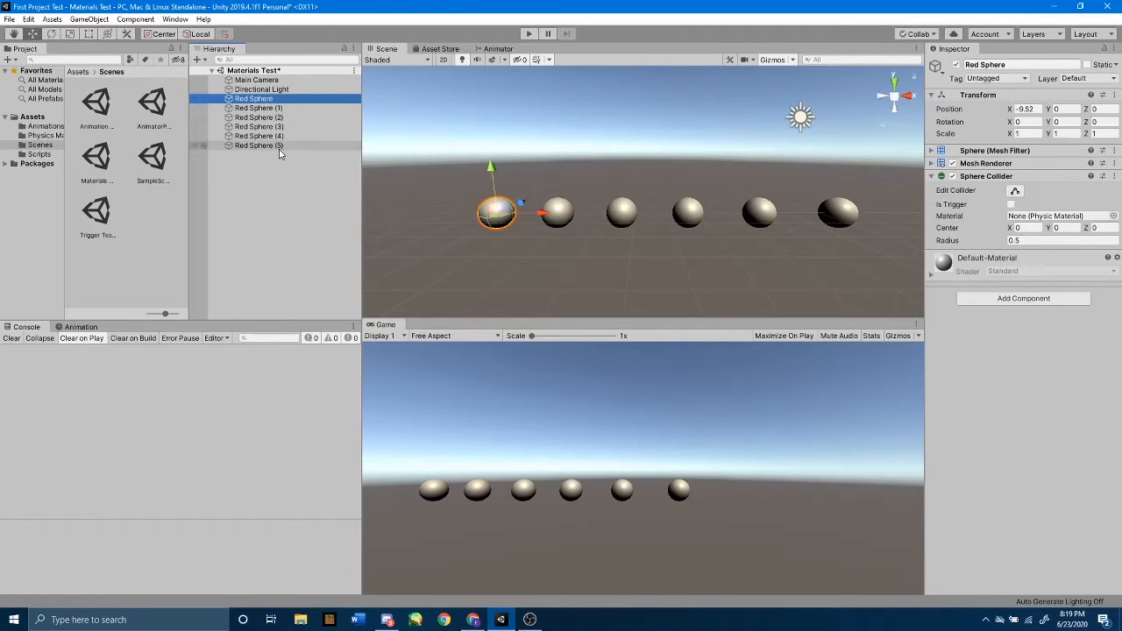
left_click(281, 145, "shift")
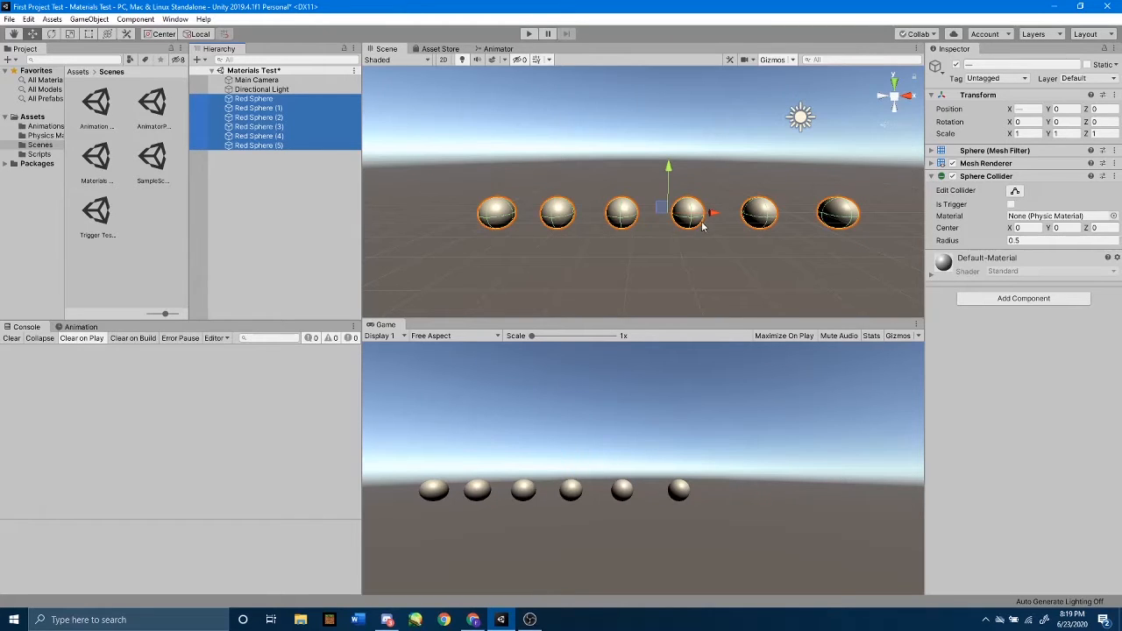
left_click_drag(710, 215, 830, 239)
scroll(785, 231, "down", 2)
scroll(806, 238, "down", 2)
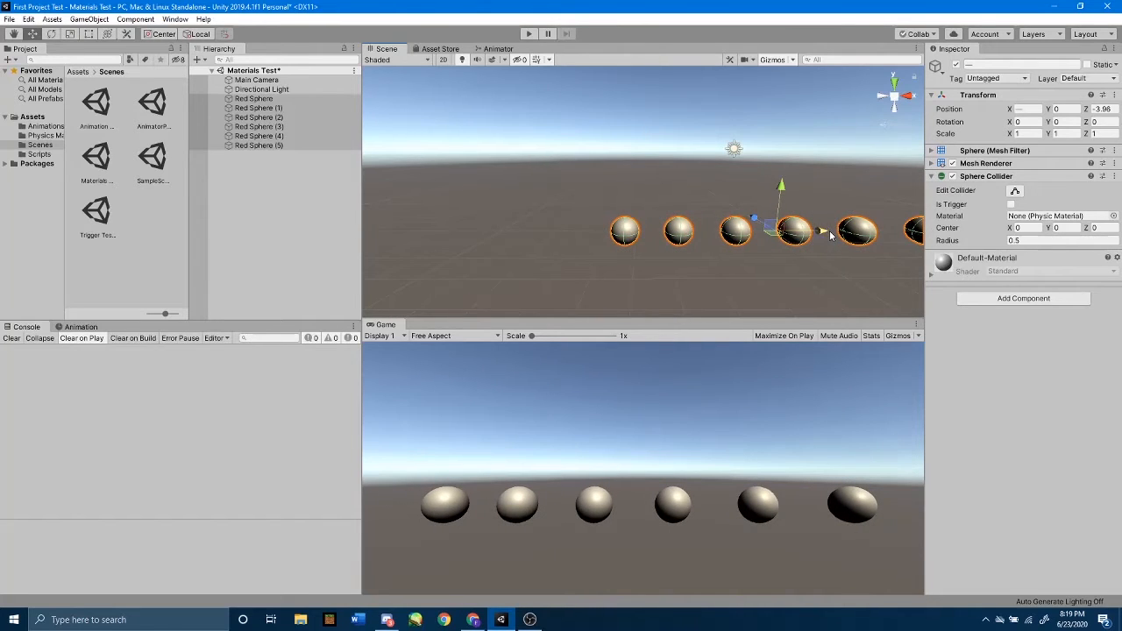
Raise the six selected spheres to about Y 0.6 and deselect them.
left_click_drag(781, 191, 811, 216)
mouse_move(764, 206)
middle_mouse_down()
mouse_move(743, 201)
mouse_move(752, 198)
middle_mouse_up()
scroll(753, 200, "down", 3)
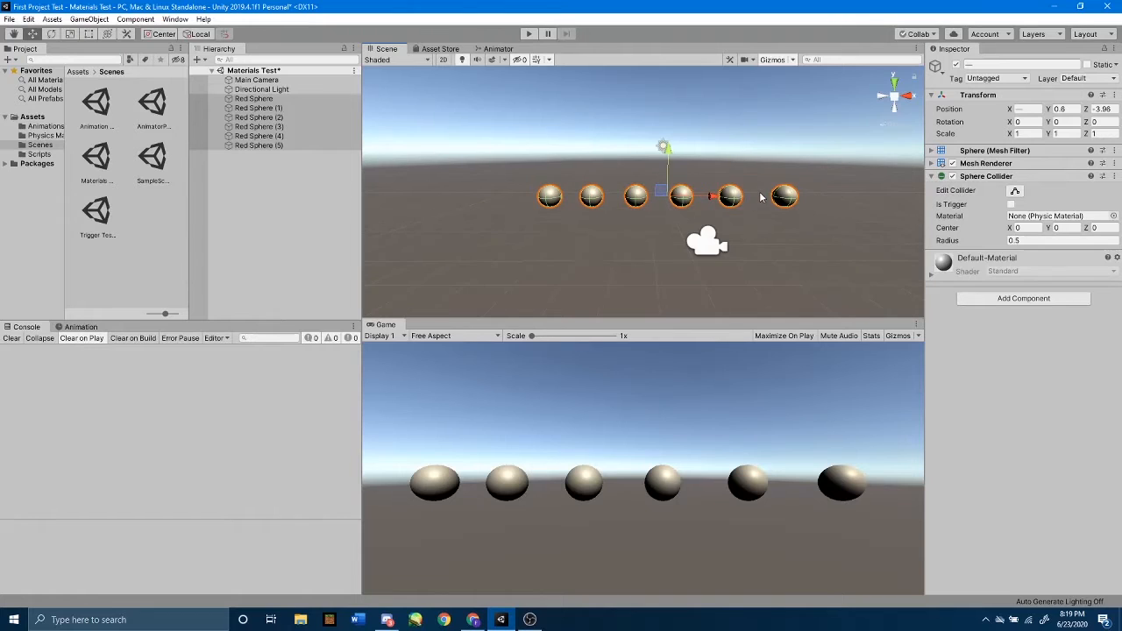
left_click_drag(635, 157, 615, 177, "alt")
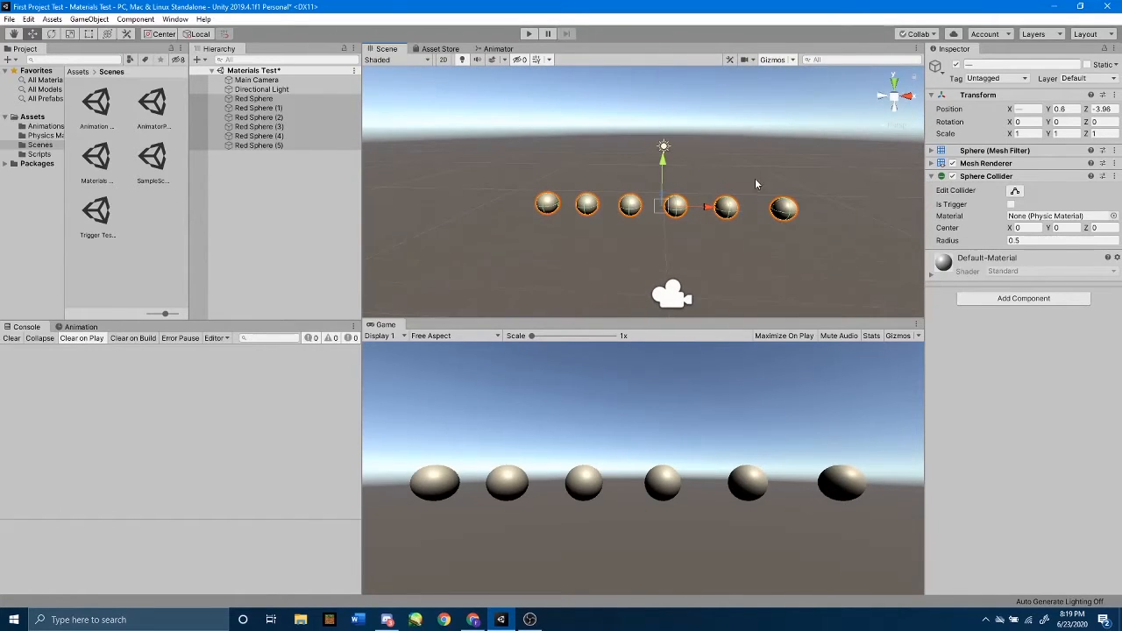
middle_click_drag(761, 166, 721, 175)
left_click(309, 157)
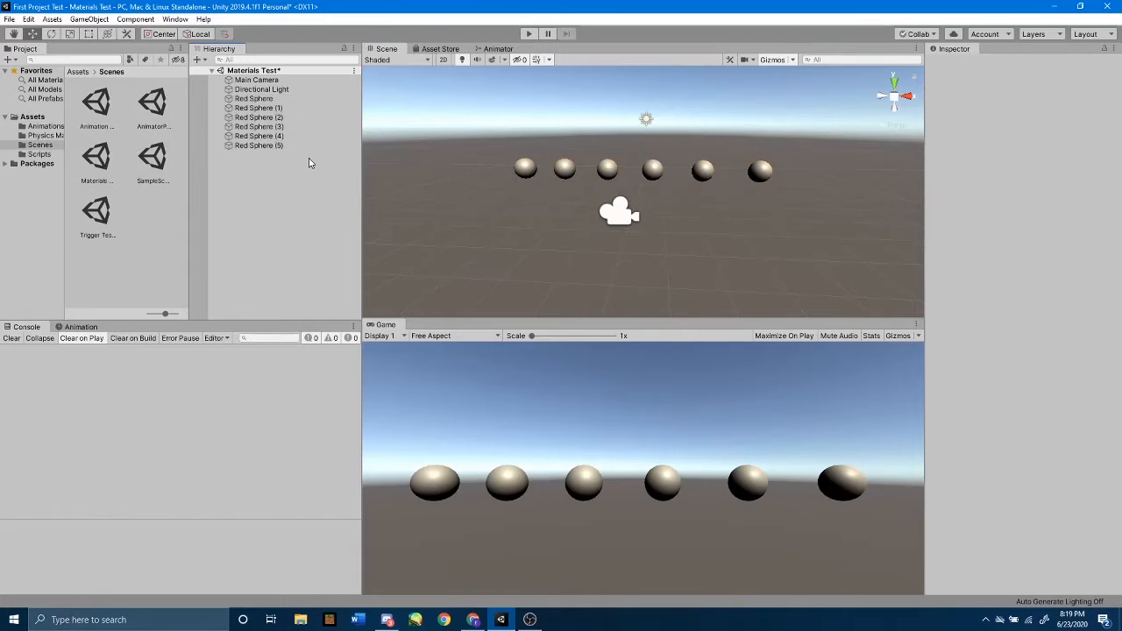
Rename the second sphere in the row, Red Sphere (1), as Orange Sphere.
left_click(313, 108)
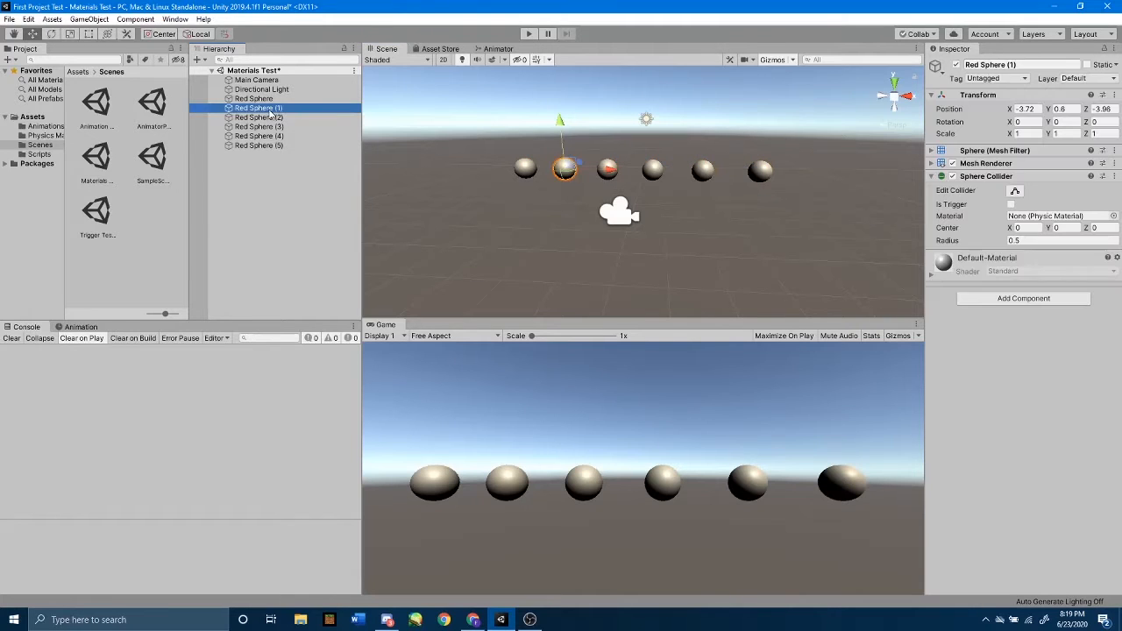
left_click(1010, 64)
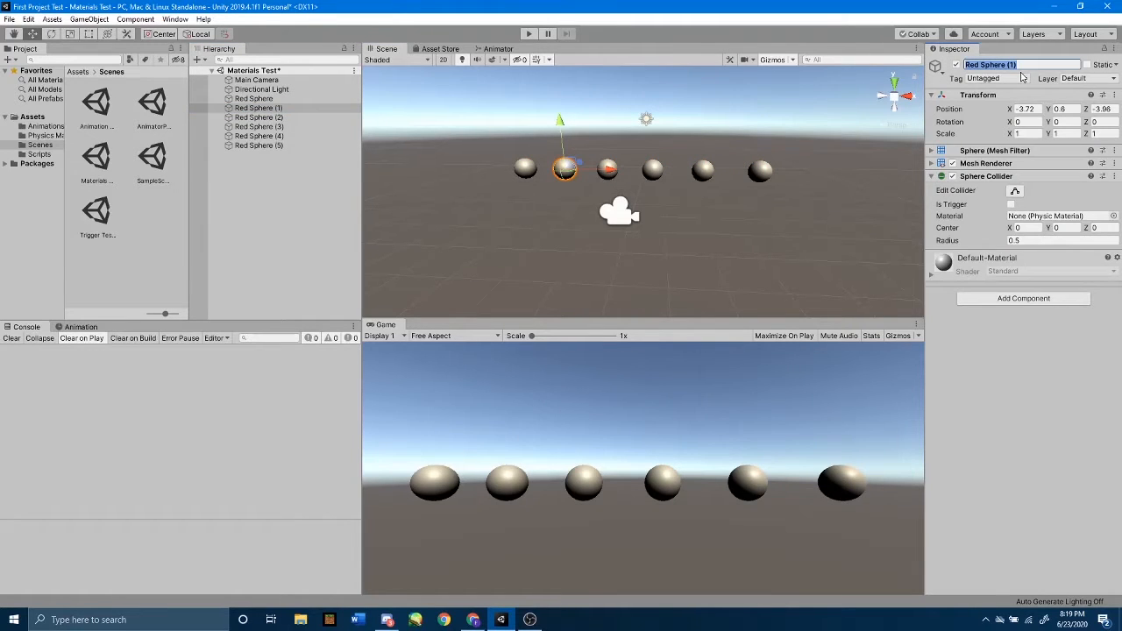
type("Orang")
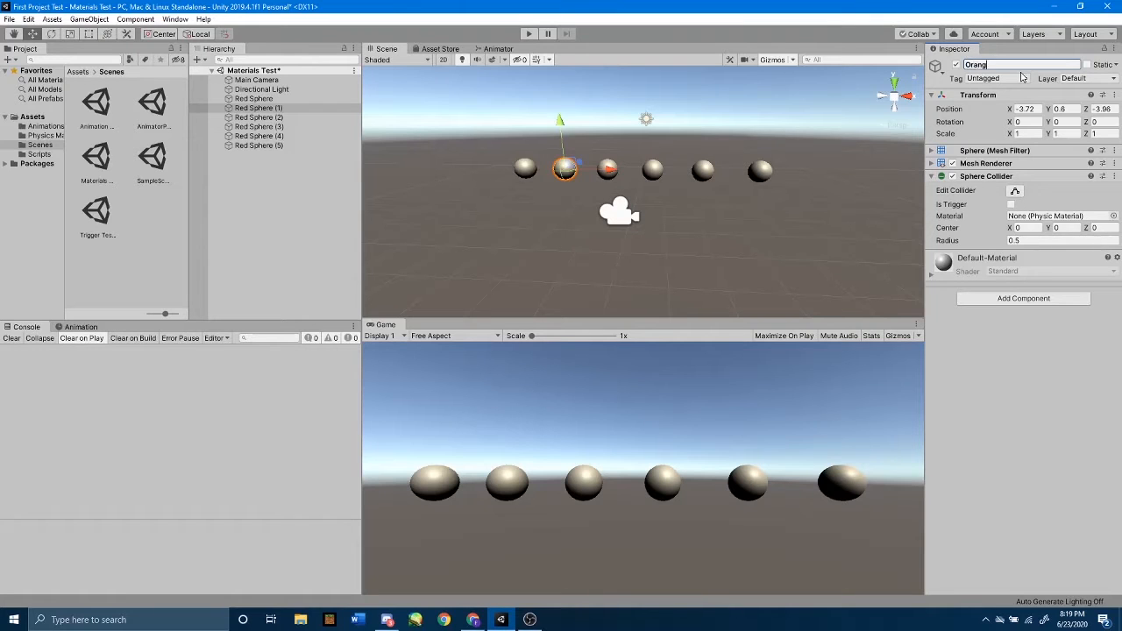
type("e Sphere")
key("Return")
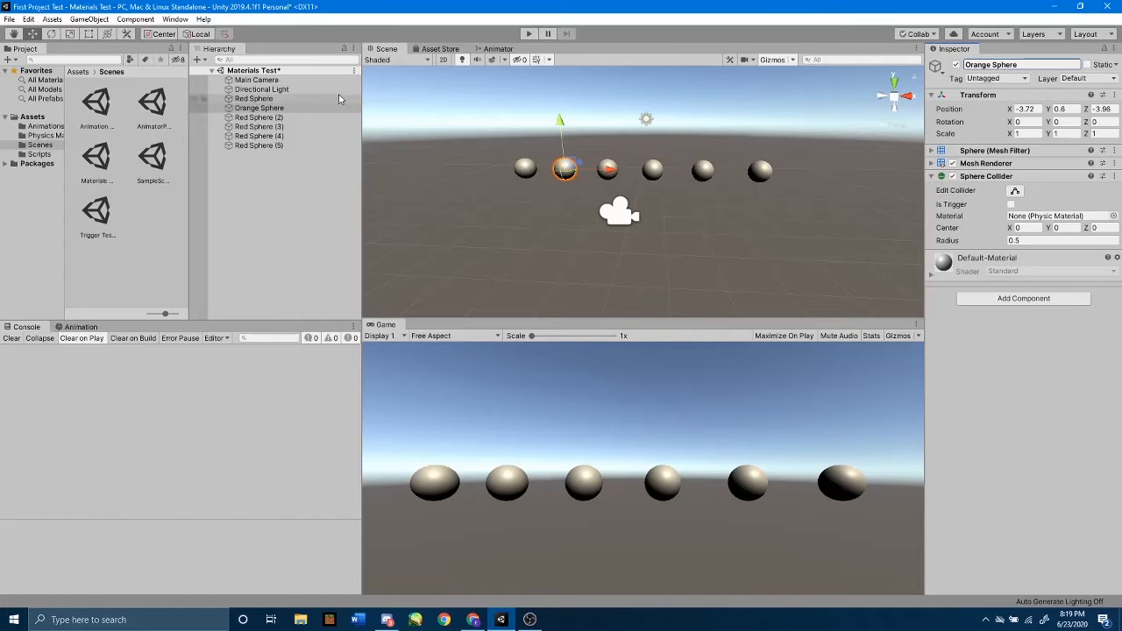
Rename the third sphere in the row, Red Sphere (2), as Yellow Sphere.
left_click(259, 118)
left_click(1018, 61)
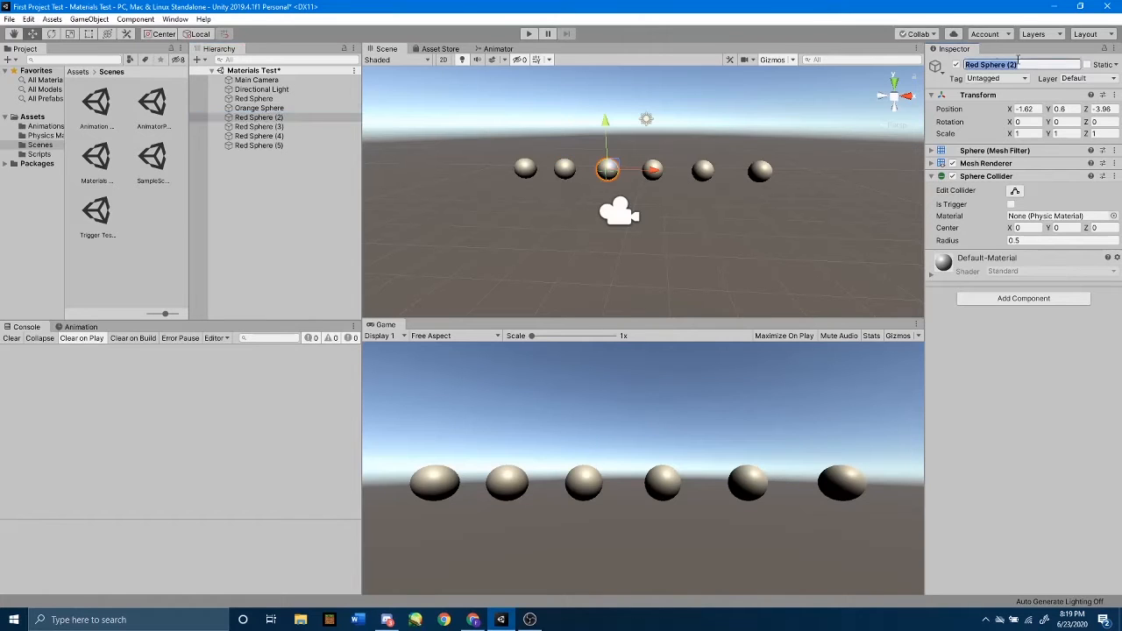
type("Yellow Sphere")
key("Return")
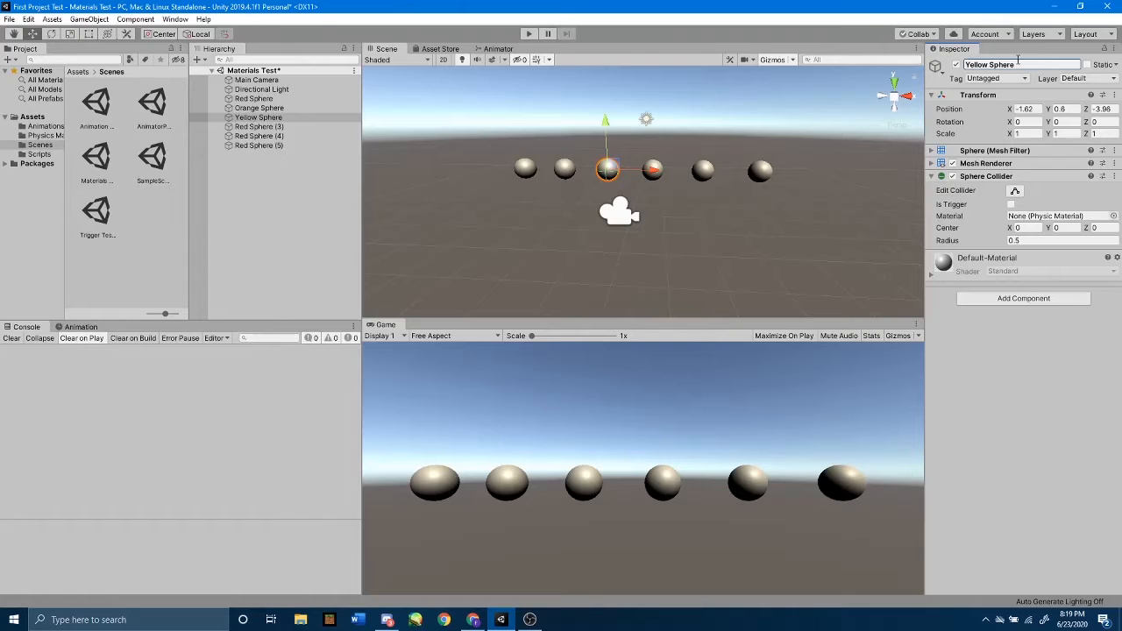
Rename the fourth sphere in the row, Red Sphere (3), as Green Sphere.
left_click(289, 127)
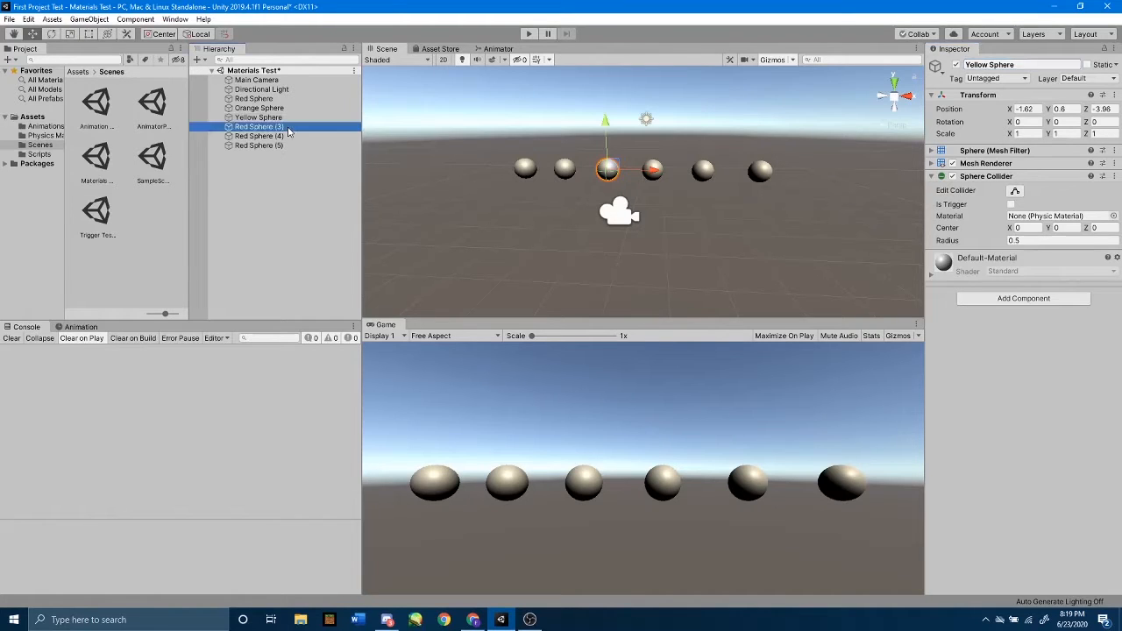
left_click(1032, 64)
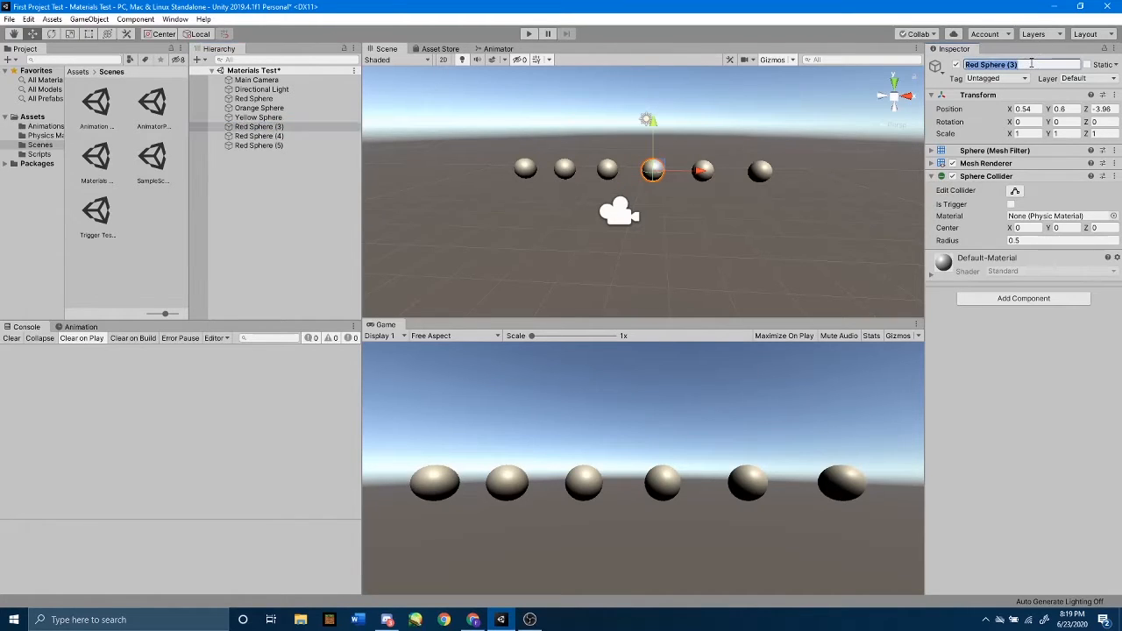
type("Green")
key("Return")
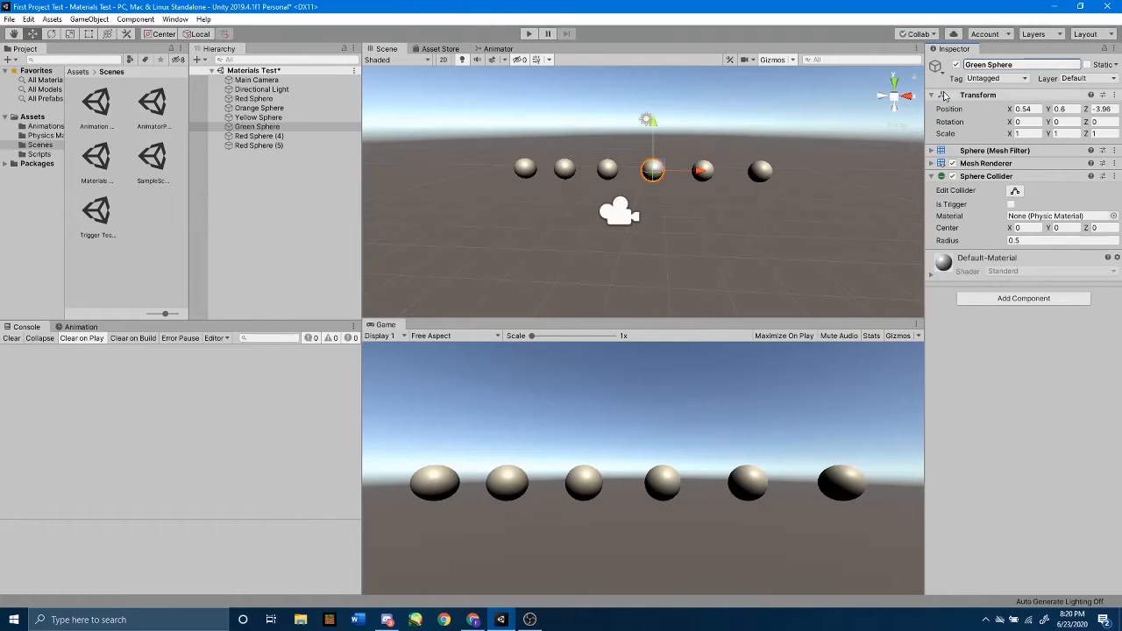
Rename the fifth sphere in the row, Red Sphere (4), as Blue Sphere.
left_click(258, 135)
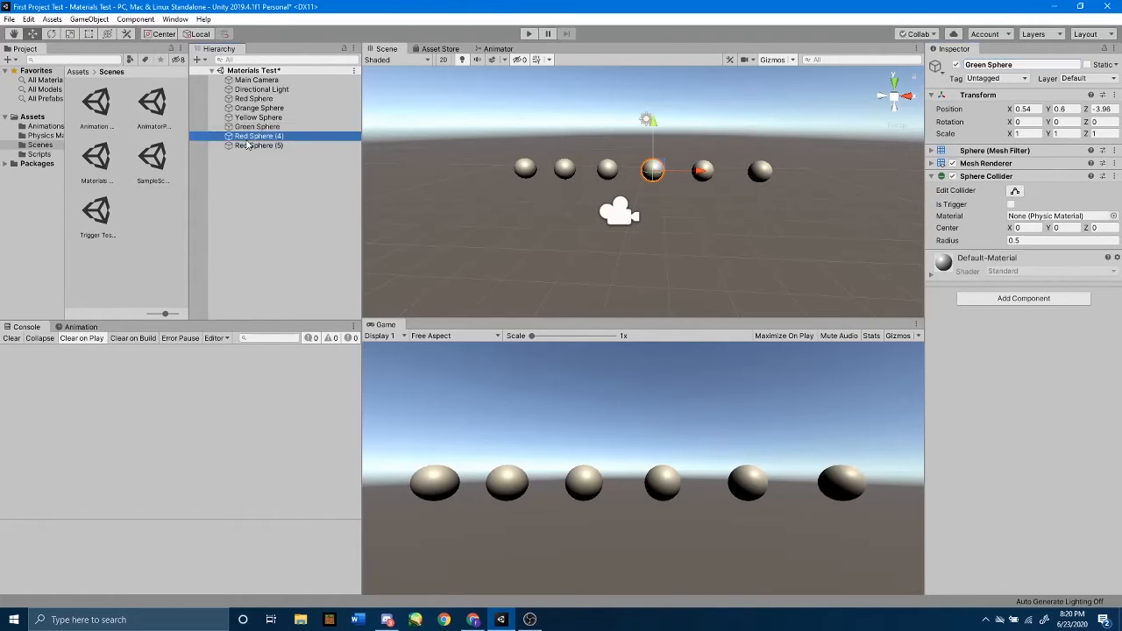
left_click(1021, 64)
type("Blu")
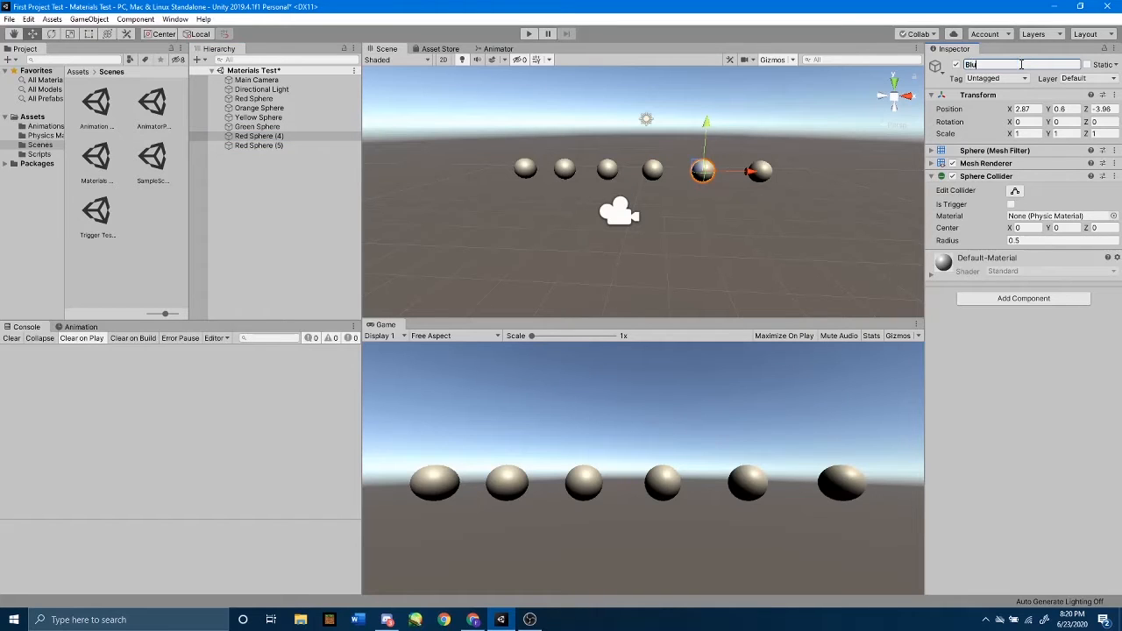
type("e Sphere")
key("Return")
Rename the last sphere in the row, Red Sphere (5), as Purple Sphere and deselect it.
left_click(332, 146)
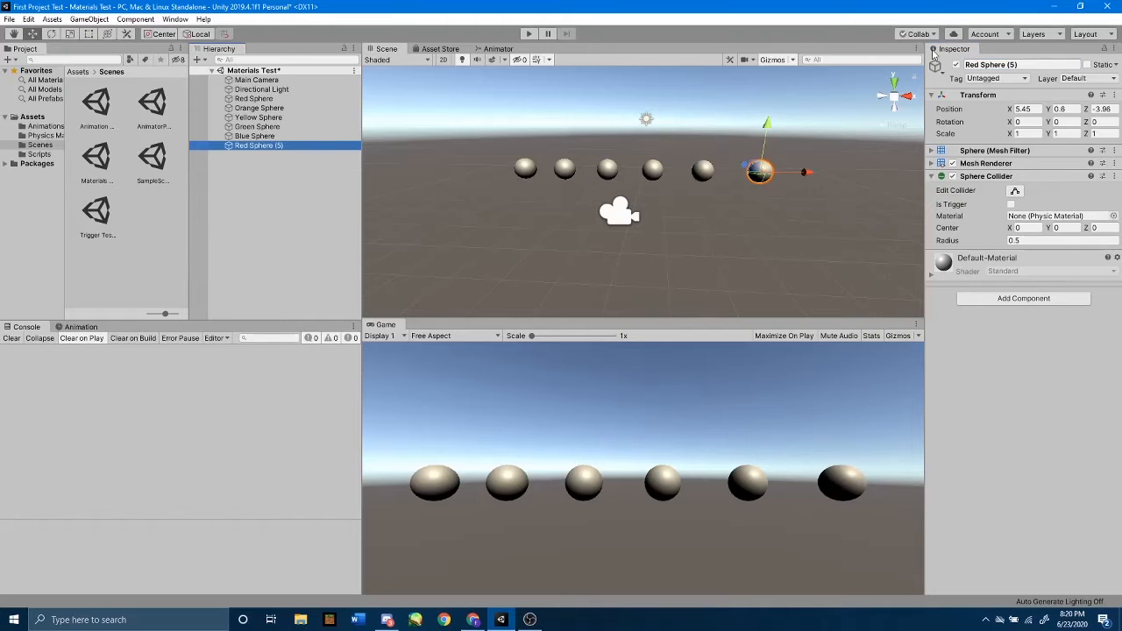
left_click(1047, 65)
type("P")
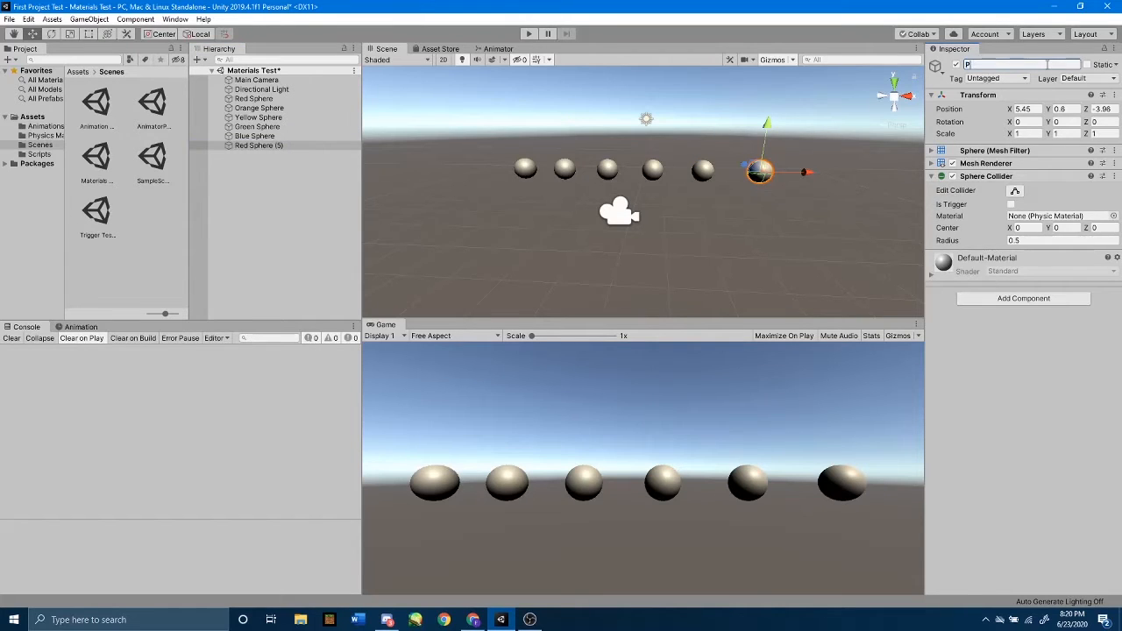
type("urple Sphere")
key("Return")
left_click(308, 191)
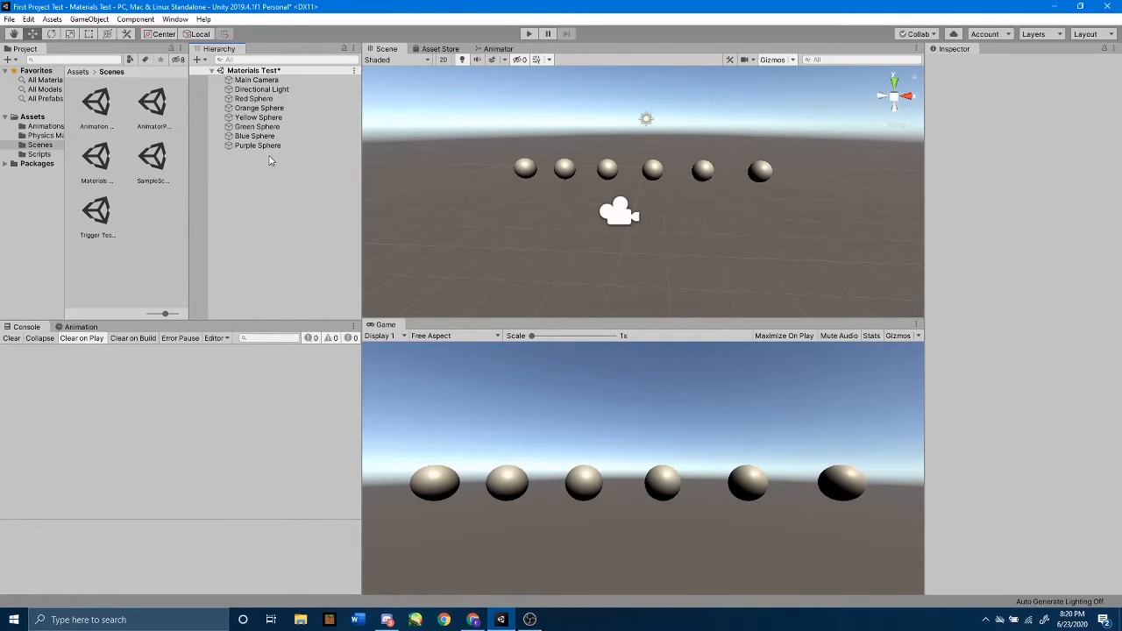
Create a new folder named Materials directly inside the project's Assets folder.
left_click(38, 120)
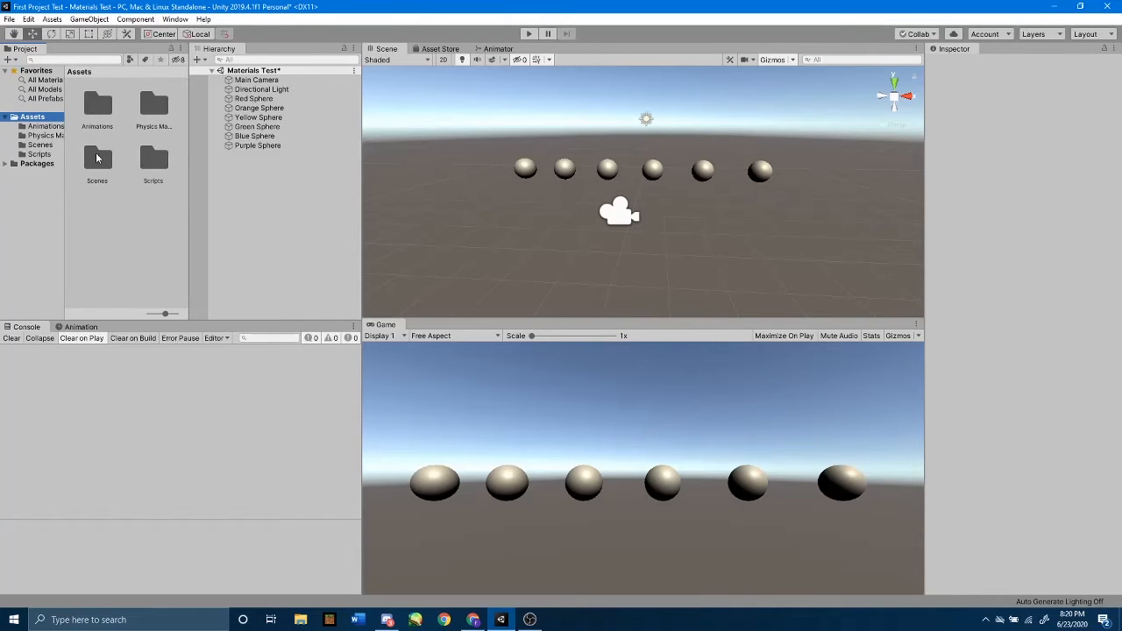
right_click(149, 229)
mouse_move(180, 233)
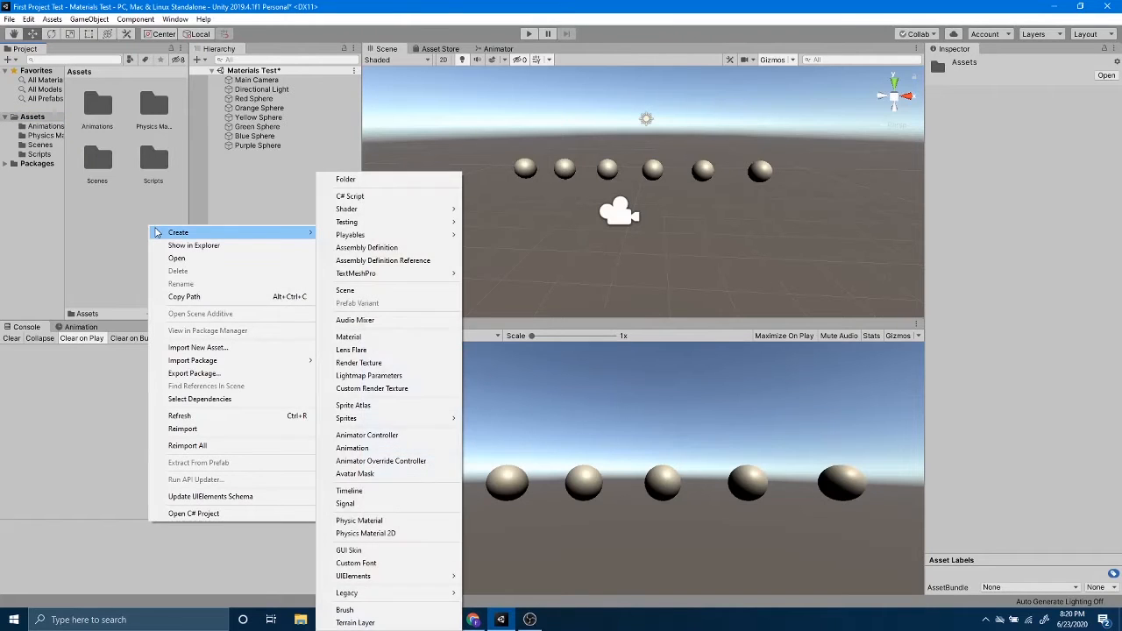
left_click(340, 184)
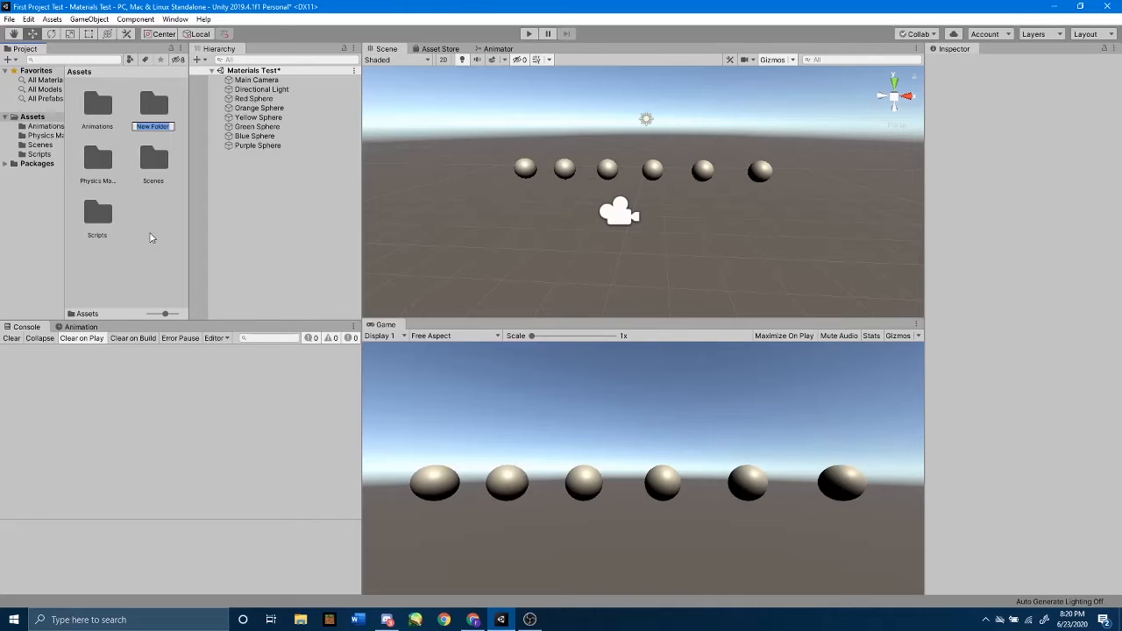
type("Materials")
key("Return")
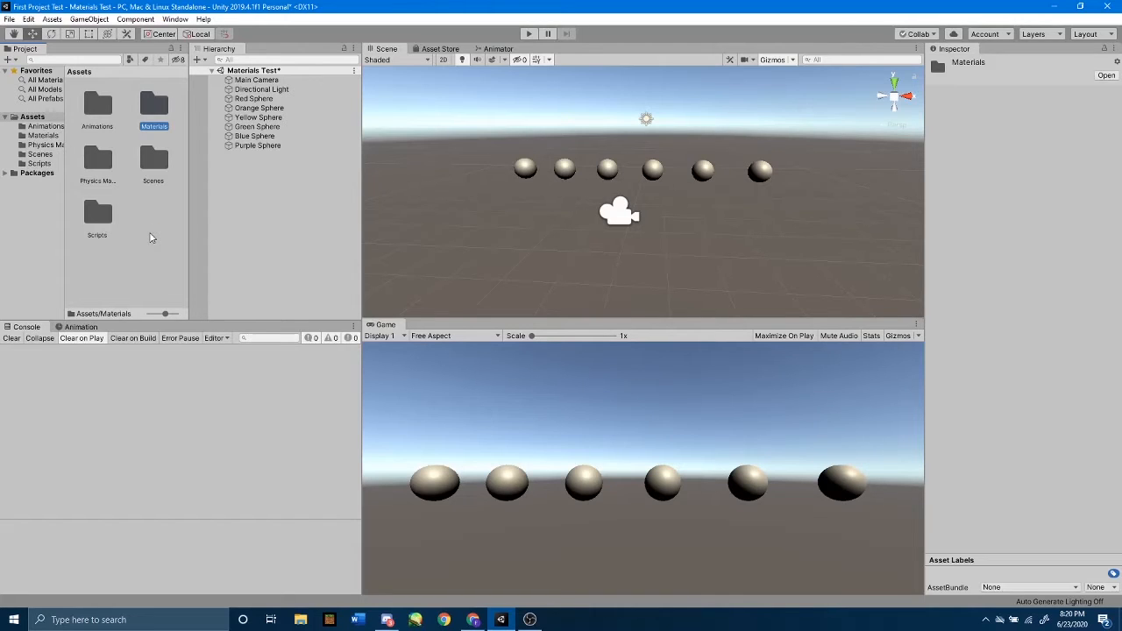
Create a new material named Red inside the Materials folder.
double_click(153, 105)
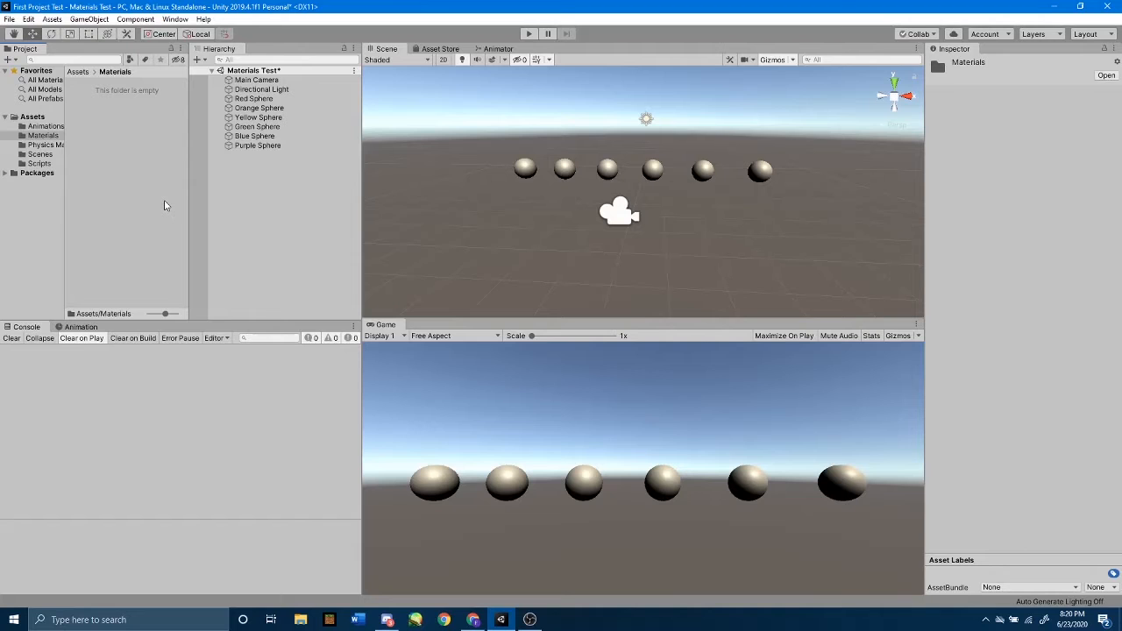
right_click(119, 149)
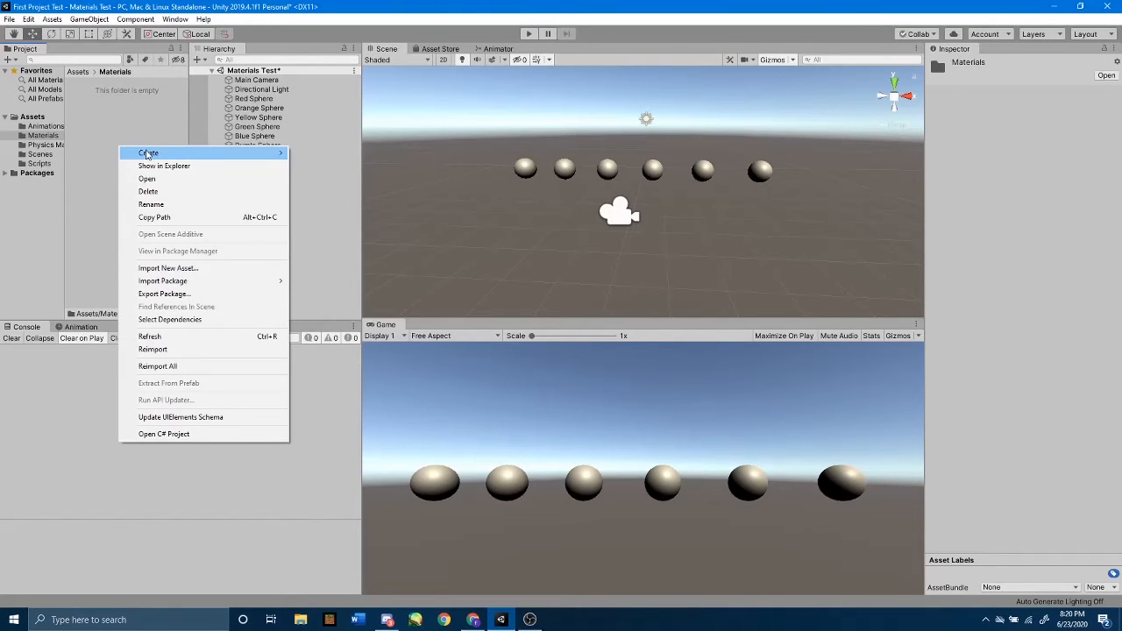
mouse_move(149, 156)
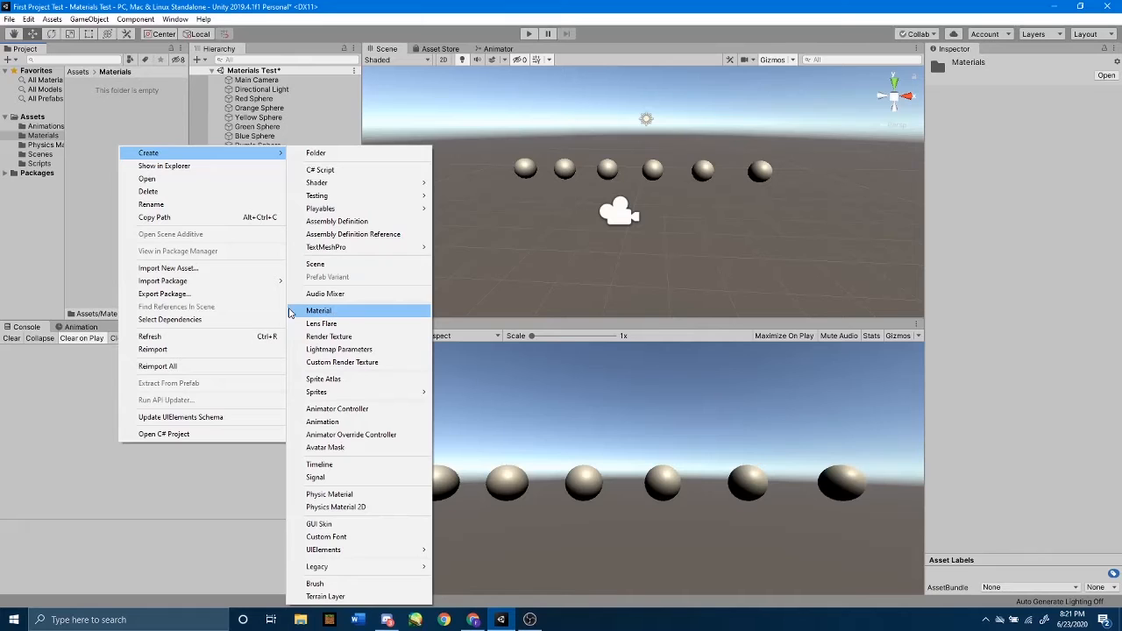
left_click(345, 313)
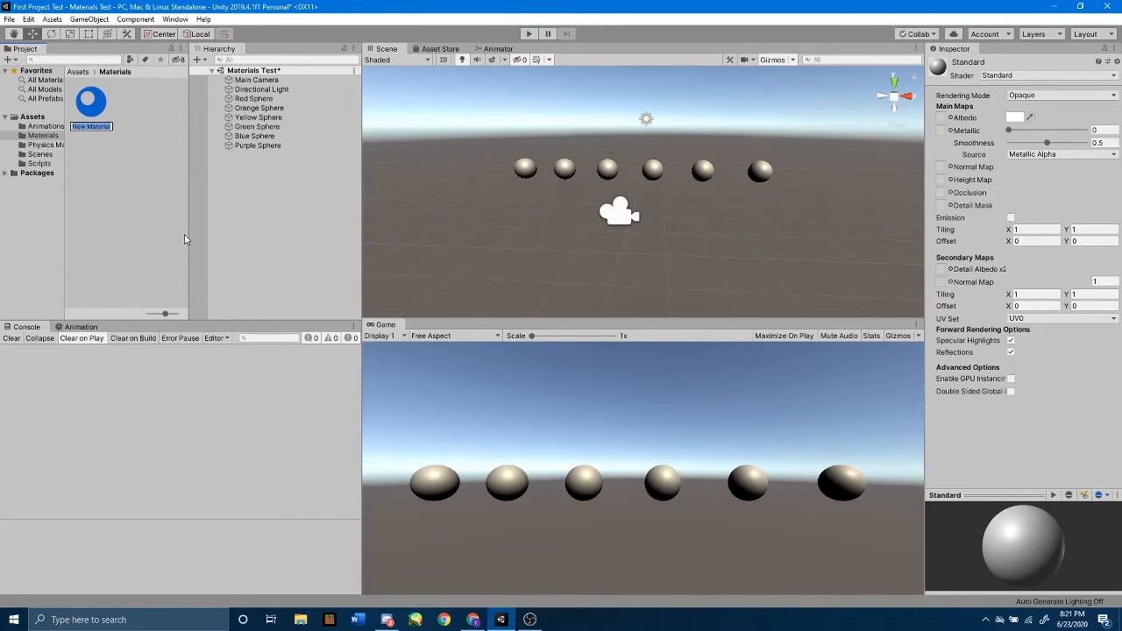
type("Red")
key("Return")
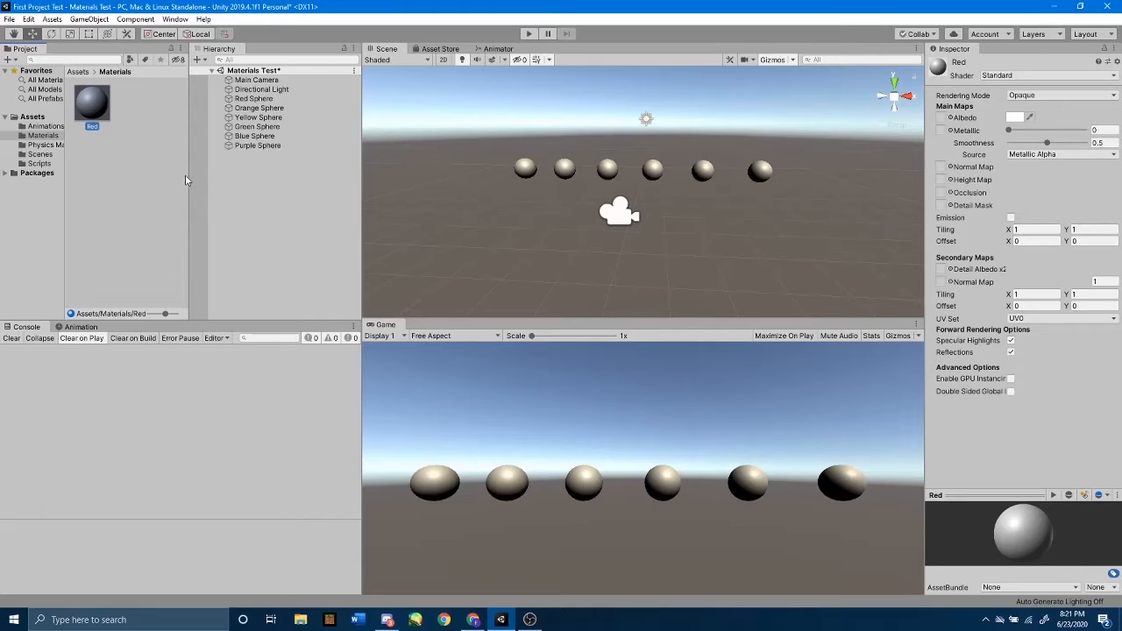
Assign the Red material to Red Sphere and select the sphere to check its material.
left_click_drag(91, 110, 255, 102)
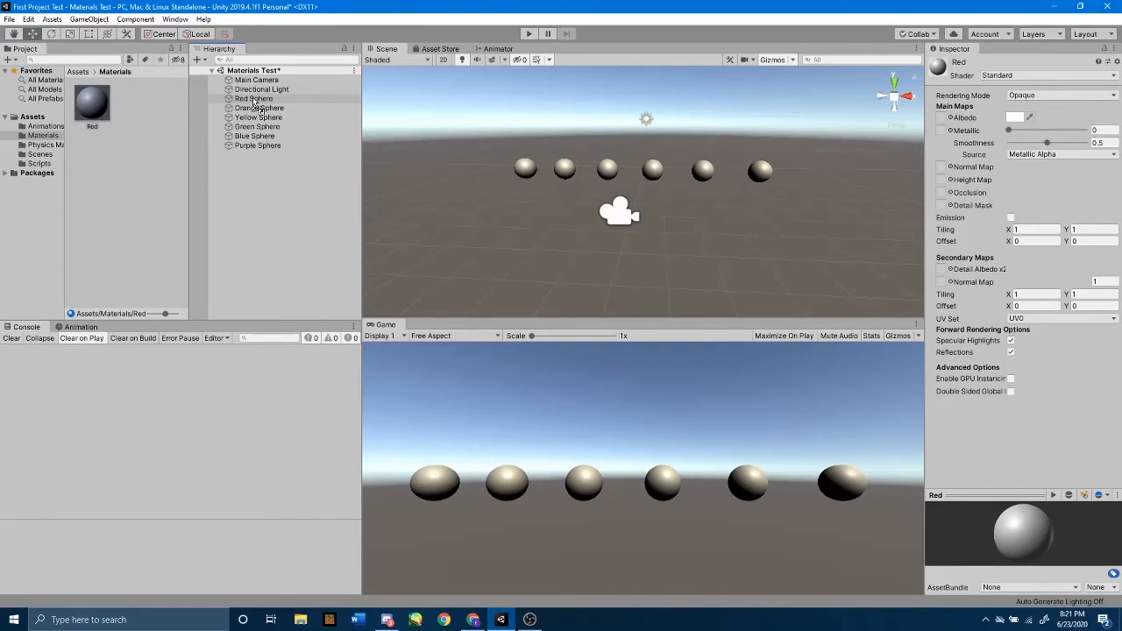
left_click_drag(255, 102, 255, 104)
left_click(254, 103)
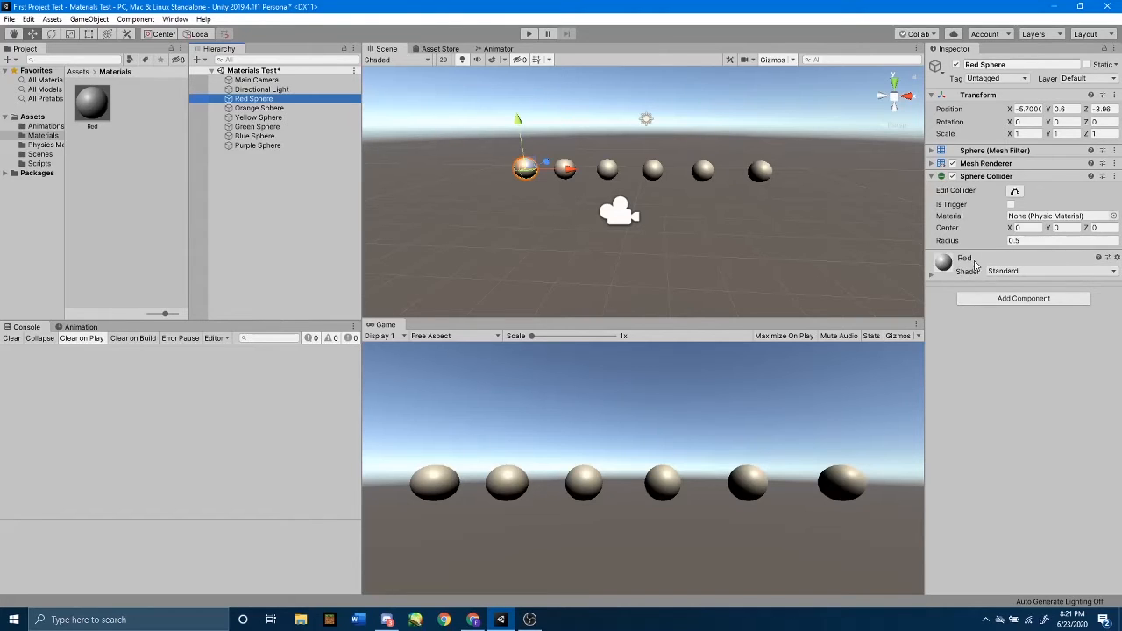
Set the Red material's albedo colour to pure red, FF0000 (RGB 255, 0, 0), and deselect the material.
left_click(98, 111)
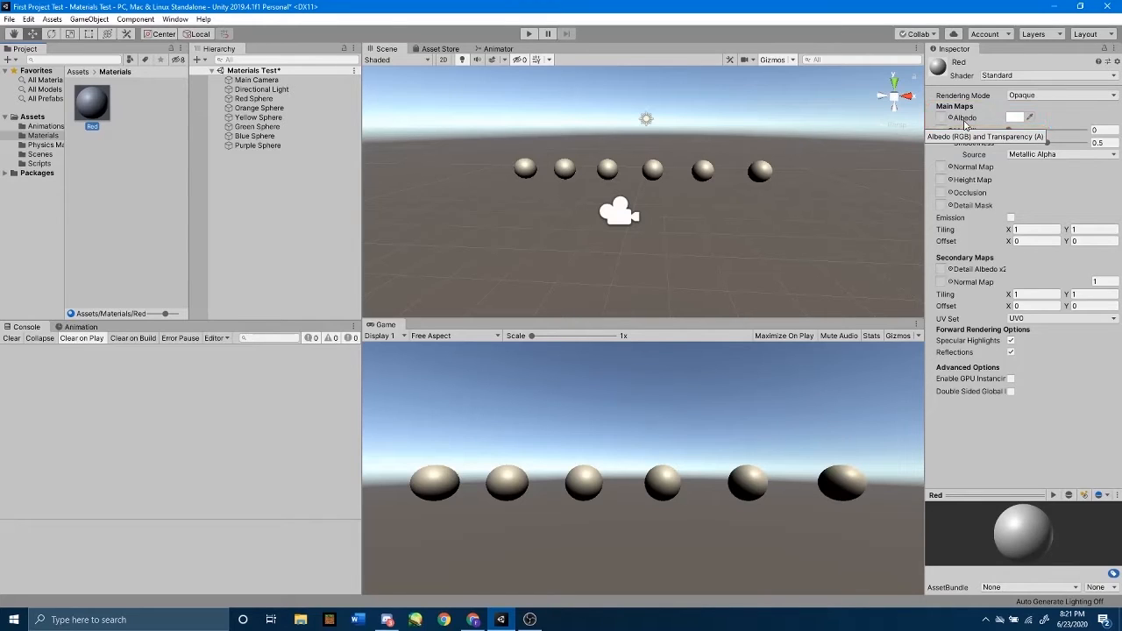
left_click(1014, 118)
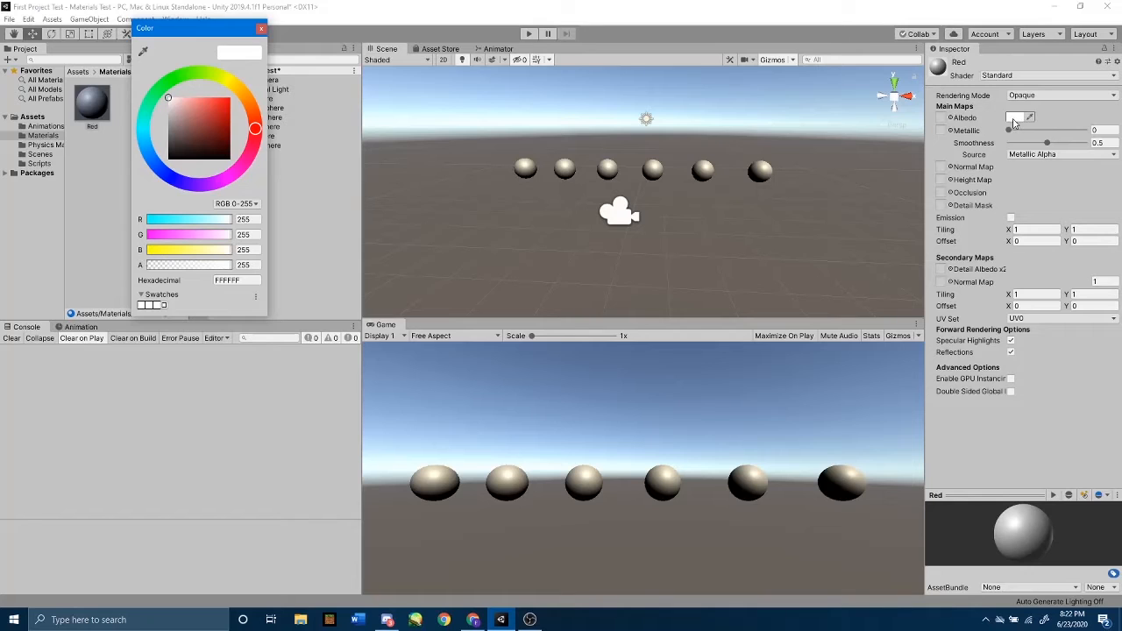
left_click(203, 118)
left_click_drag(204, 118, 240, 88)
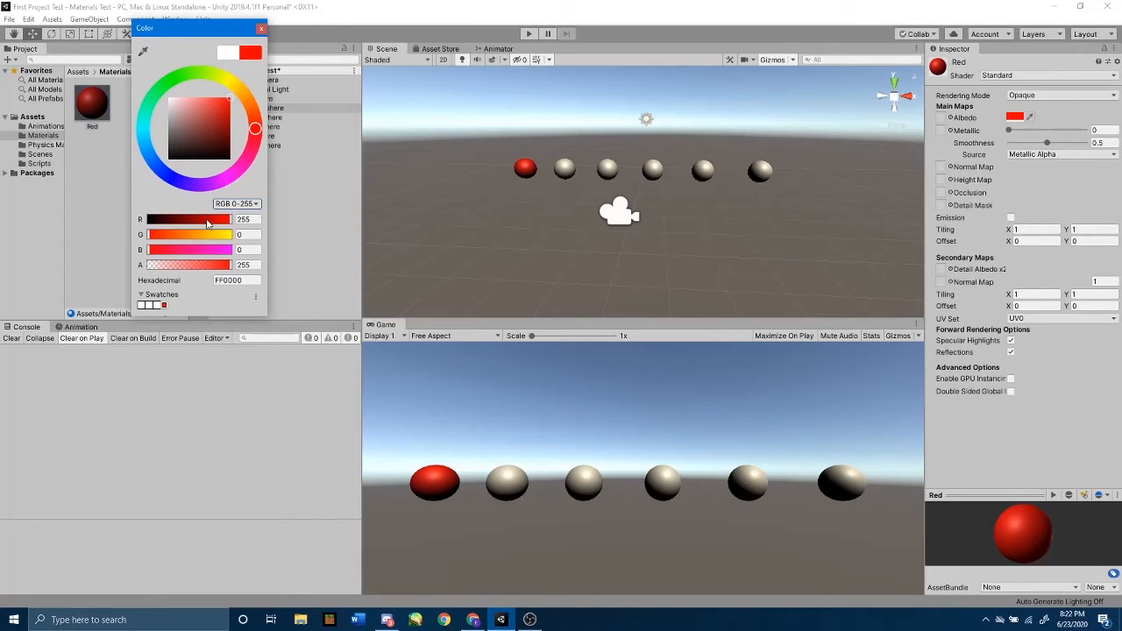
left_click_drag(155, 238, 142, 238)
left_click_drag(229, 221, 246, 229)
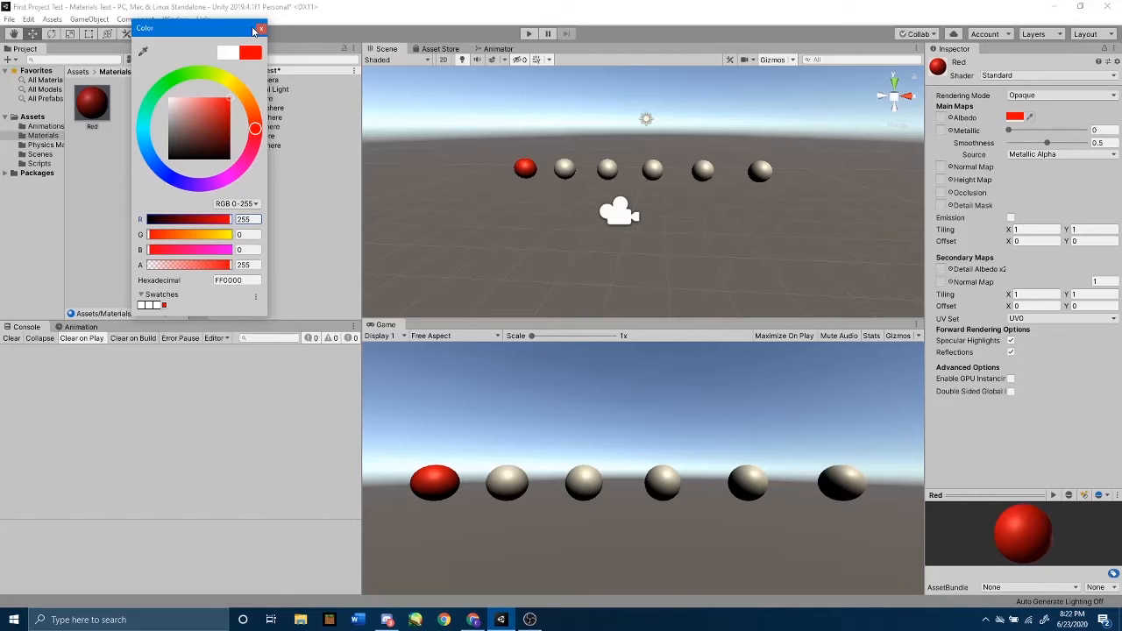
left_click(261, 31)
left_click(128, 190)
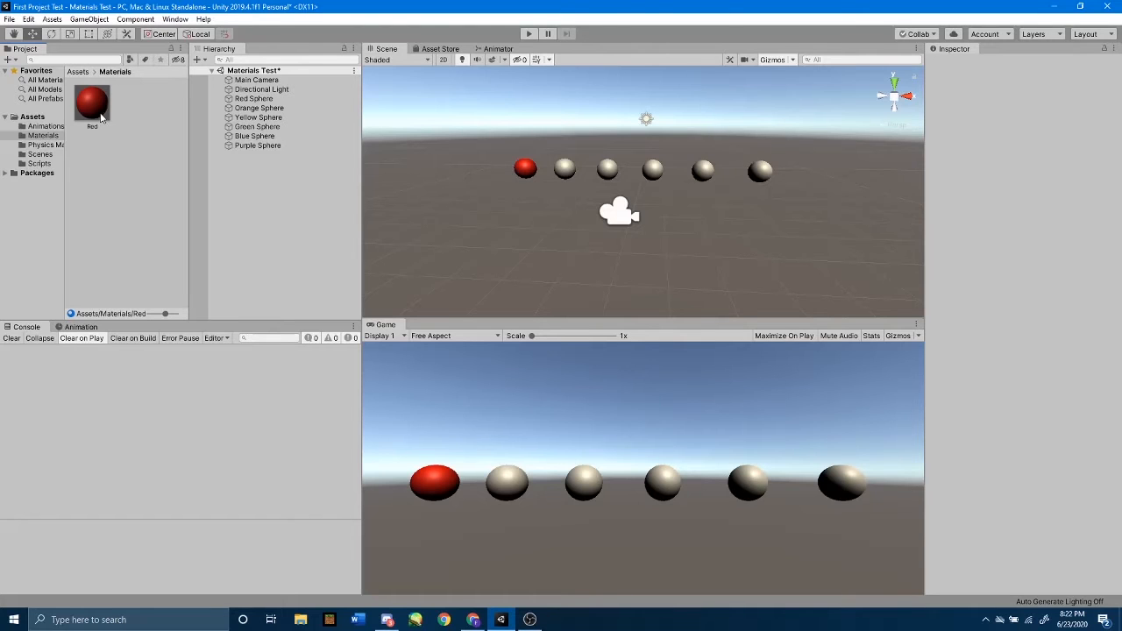
Create a second material named Orange in the Materials folder.
right_click(138, 186)
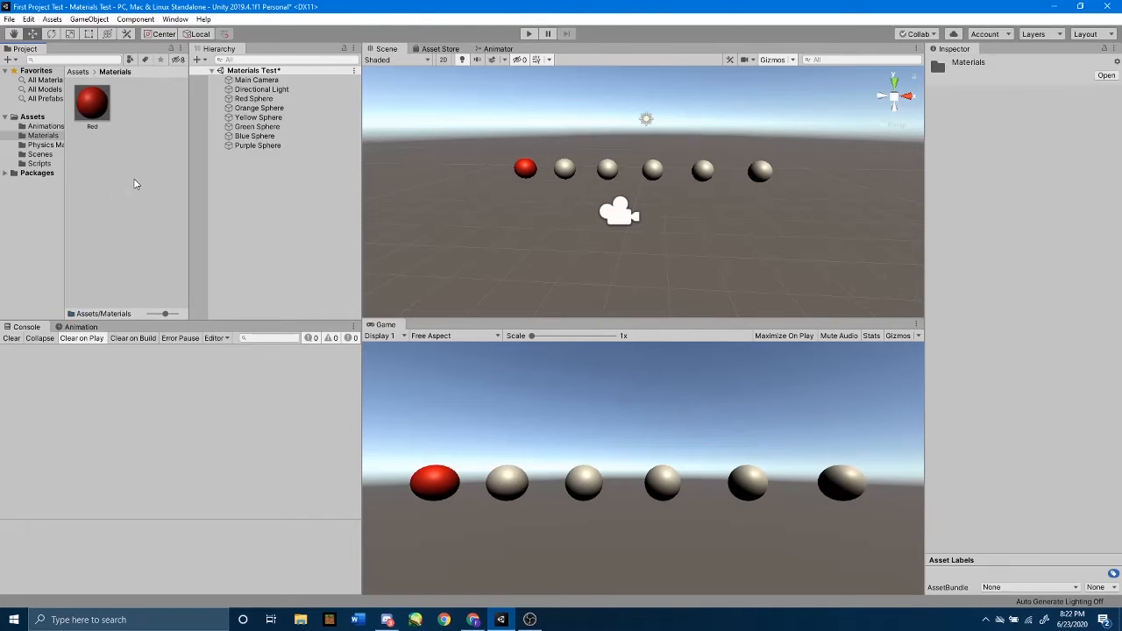
mouse_move(160, 189)
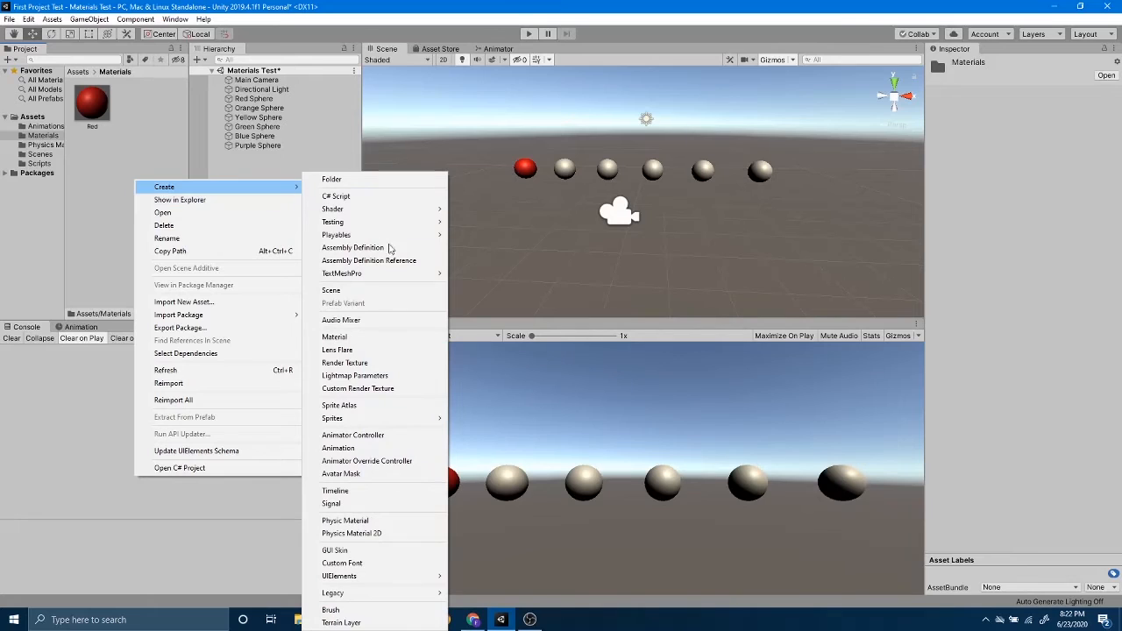
left_click(379, 339)
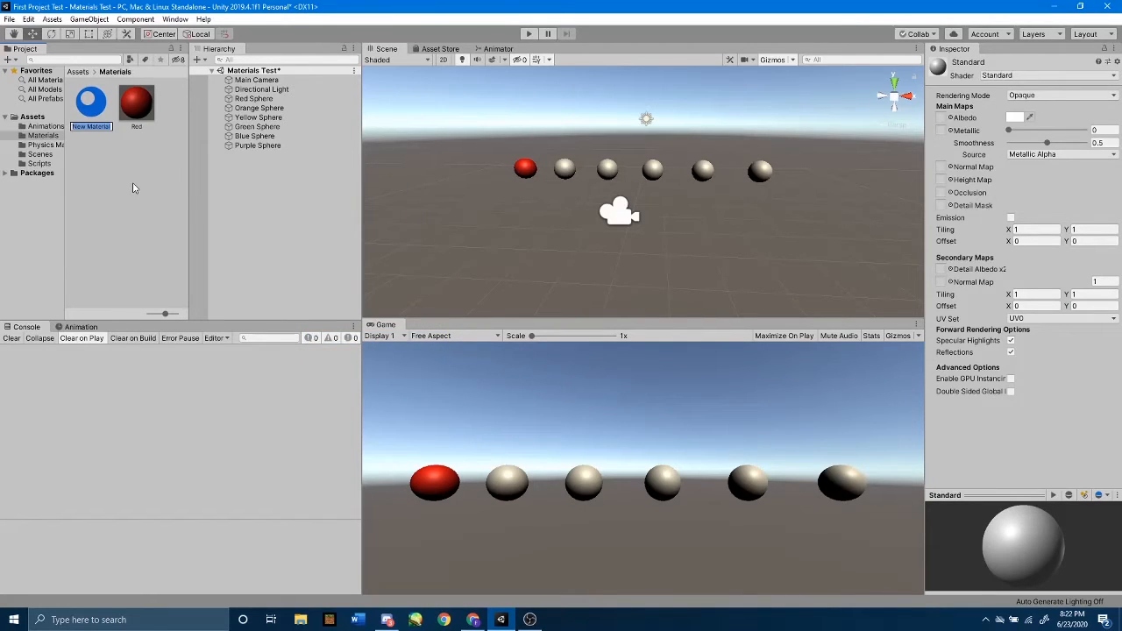
type("Orange")
key("Return")
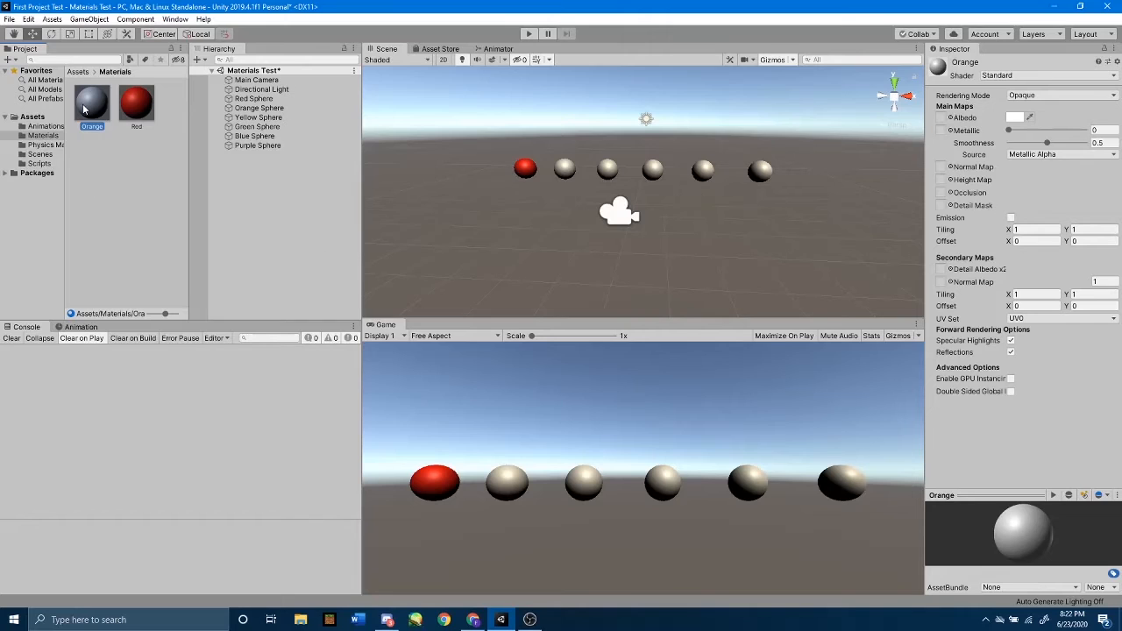
Assign the Orange material to the second sphere in the row and select Orange Sphere to check its material.
left_click_drag(92, 108, 568, 171)
left_click_drag(568, 171, 568, 171)
left_click(263, 107)
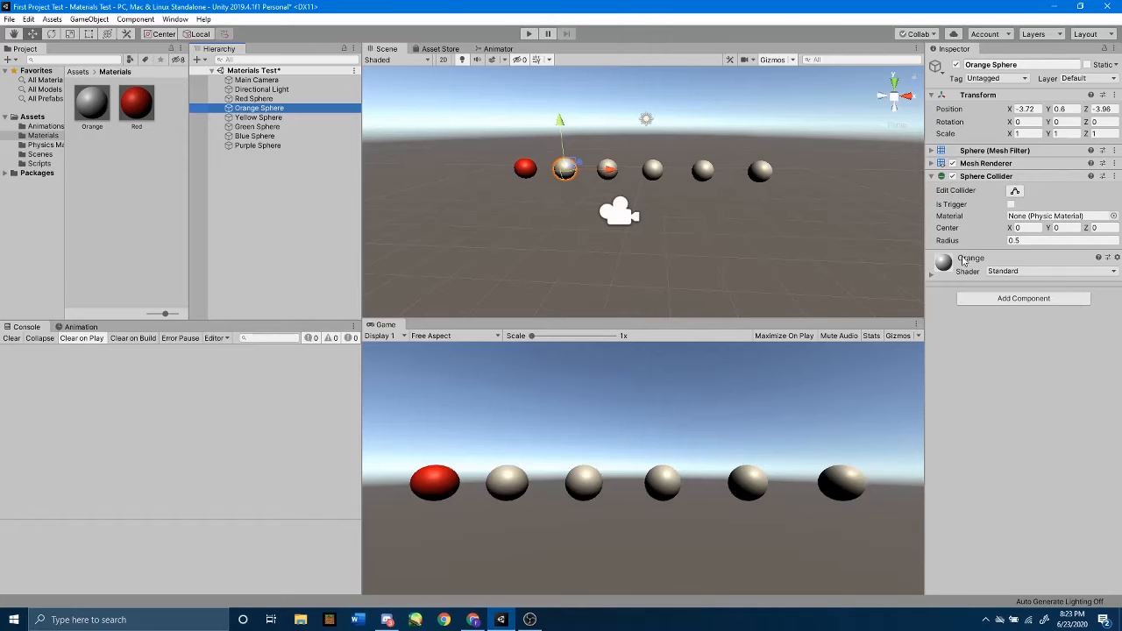
Set the Orange material's albedo to a saturated orange, FF5500 (RGB 255, 85, 0), and close the colour picker.
left_click(97, 103)
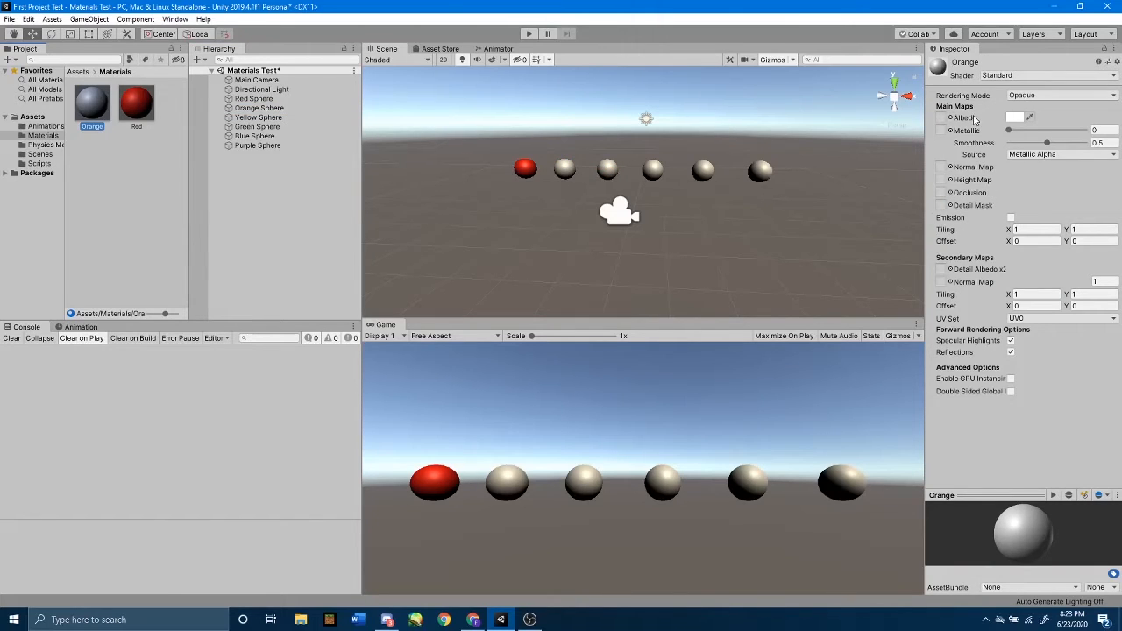
left_click(1013, 117)
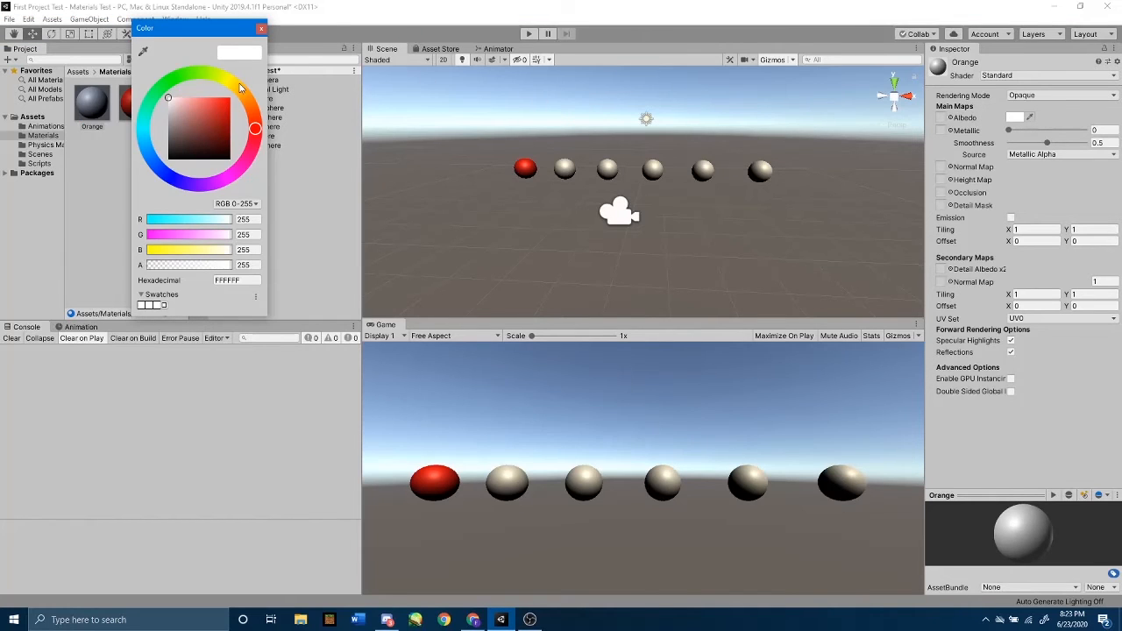
left_click(241, 87)
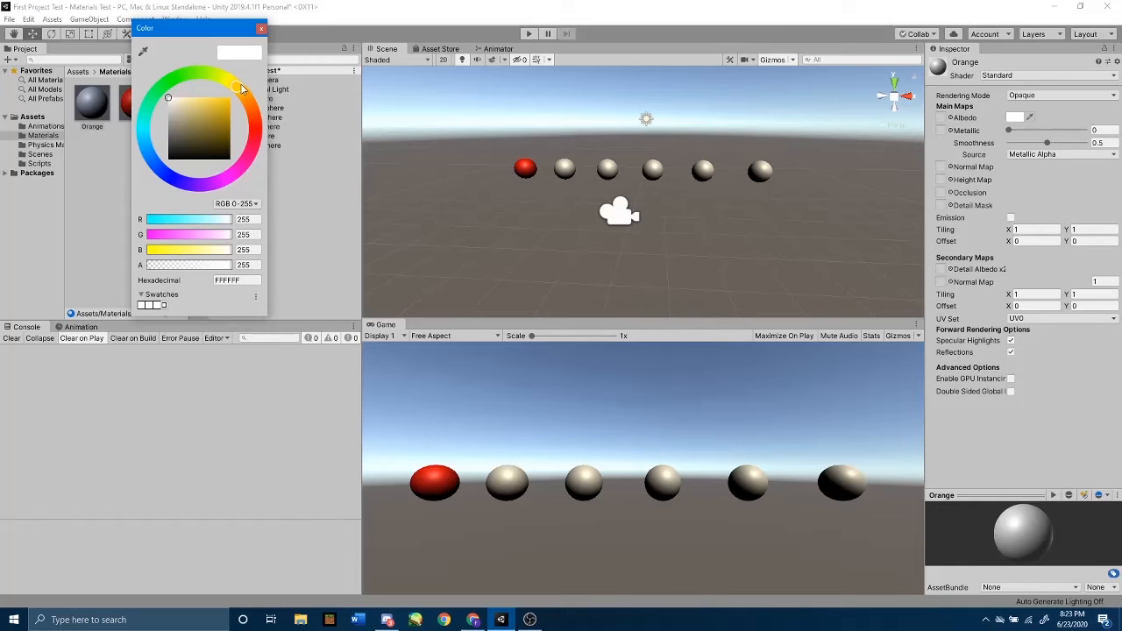
left_click_drag(242, 87, 249, 109)
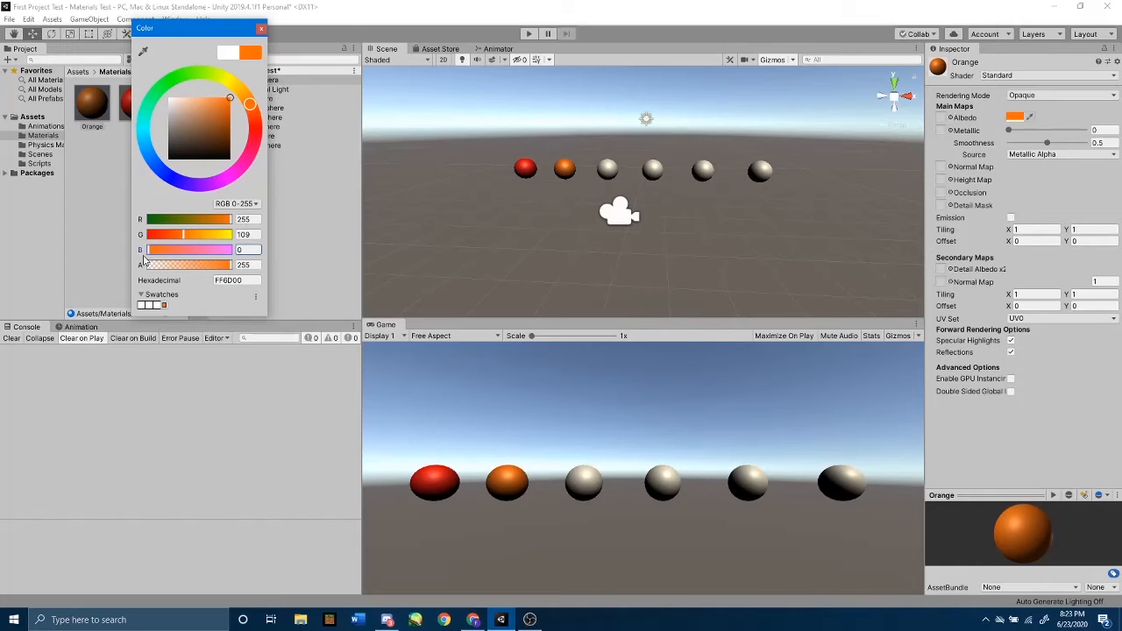
left_click_drag(148, 251, 155, 252)
mouse_move(230, 139)
left_mouse_down()
mouse_move(242, 88)
mouse_move(253, 110)
left_mouse_up()
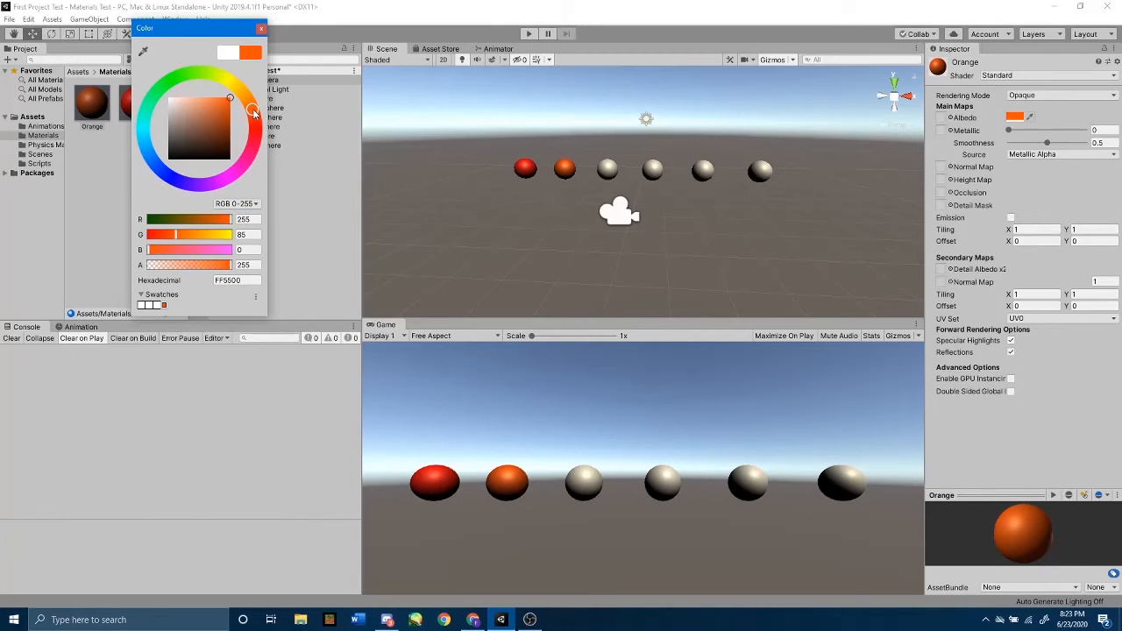
left_click(260, 28)
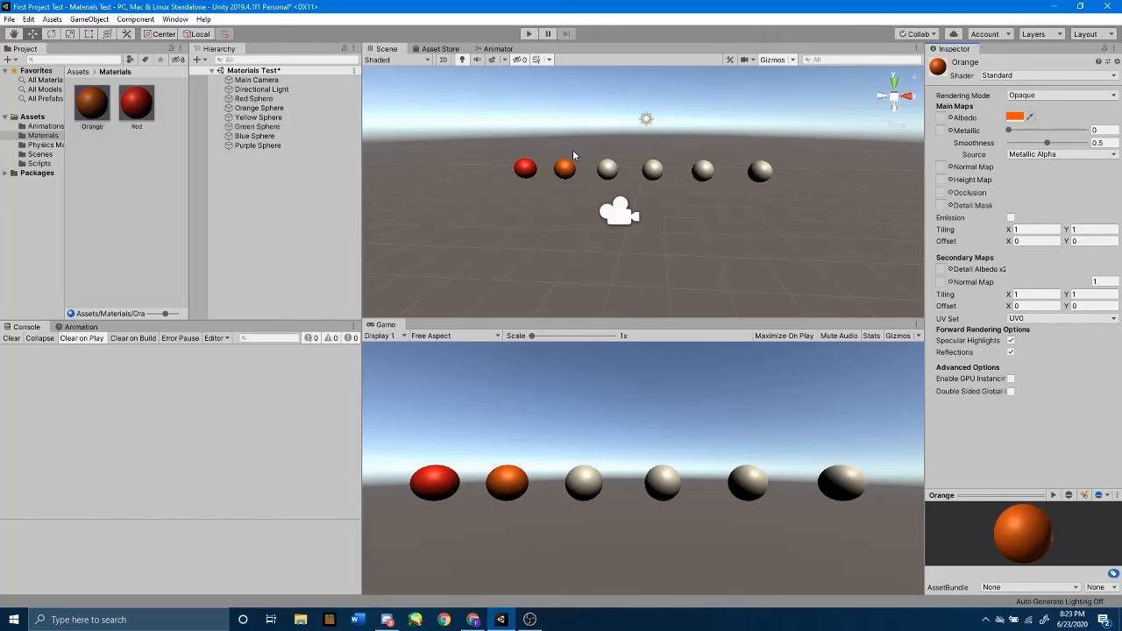
Duplicate the Orange material in the Materials folder and rename the copy Yellow.
left_click(120, 174)
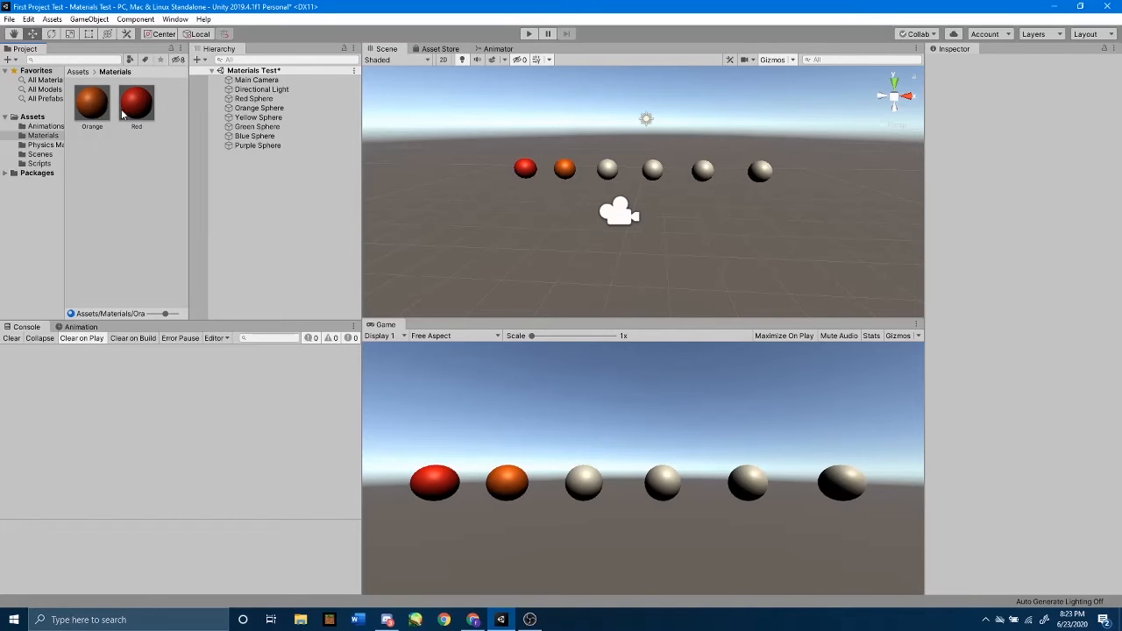
left_click(134, 106)
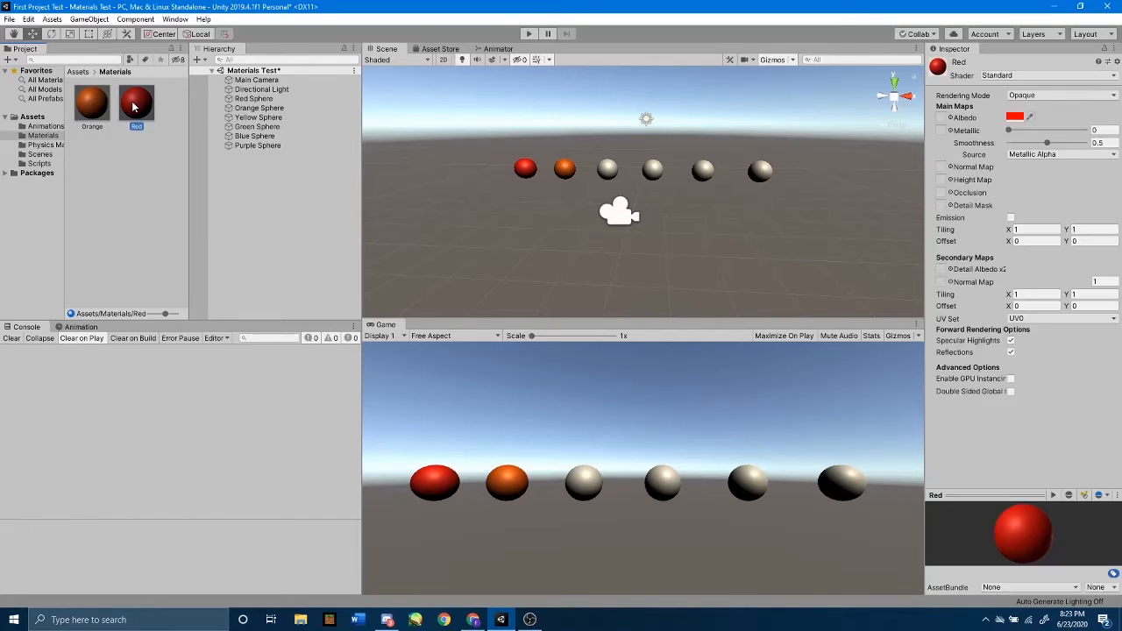
left_click(90, 112)
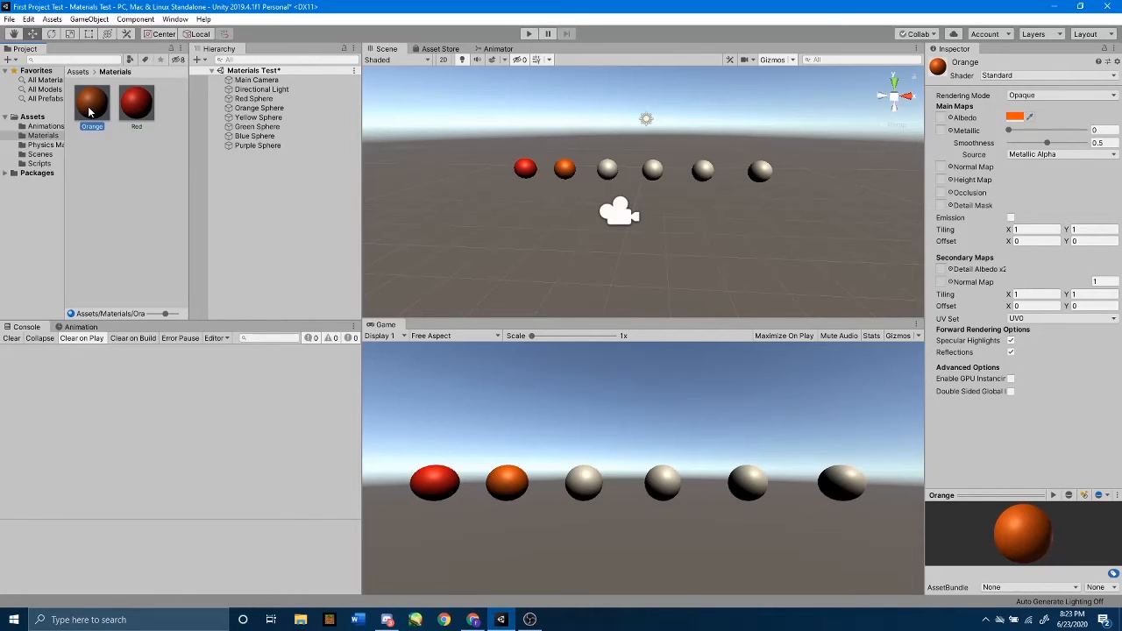
key("ctrl+d")
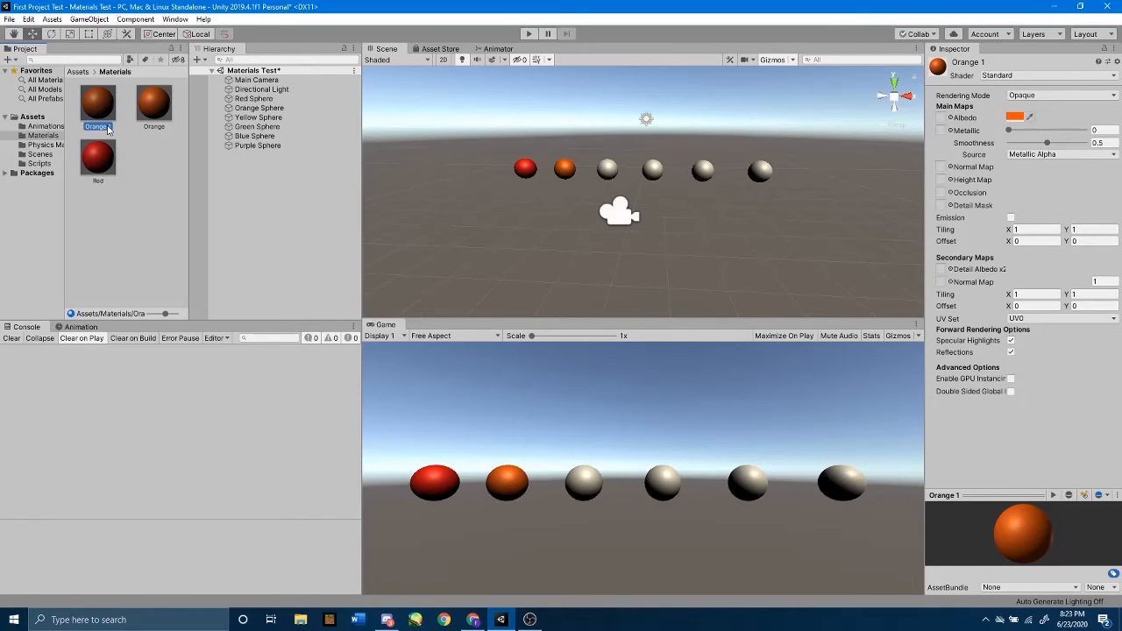
left_click(107, 127)
type("Yellow")
key("Return")
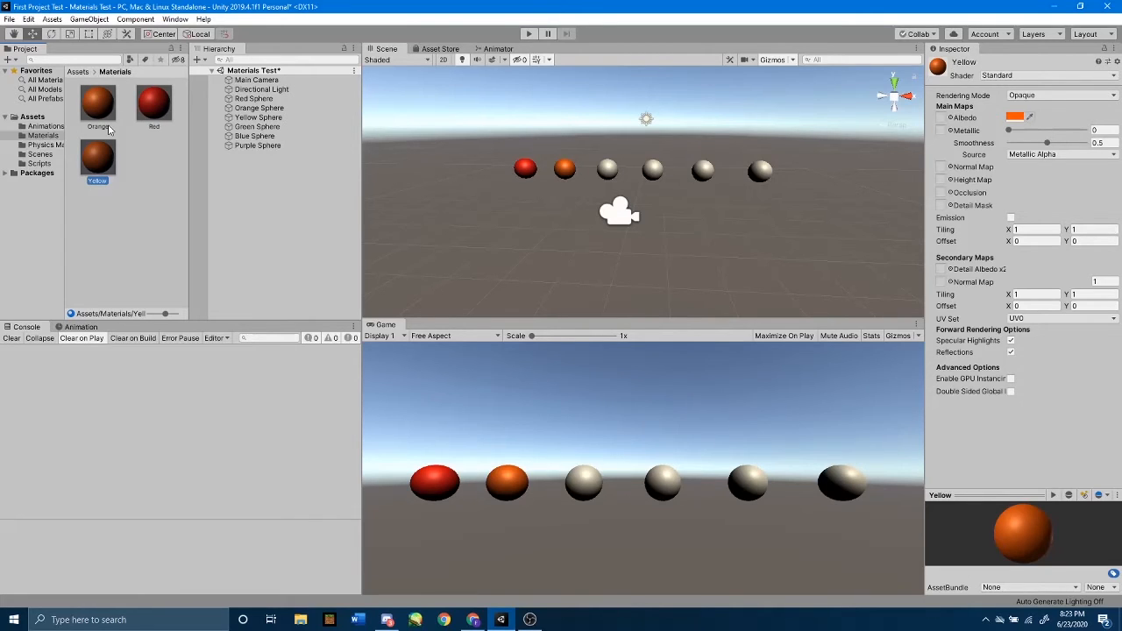
Apply the Yellow material to the third sphere in the row and set its albedo to pure yellow, FFFF00 (RGB 255, 255, 0).
left_click_drag(96, 160, 609, 176)
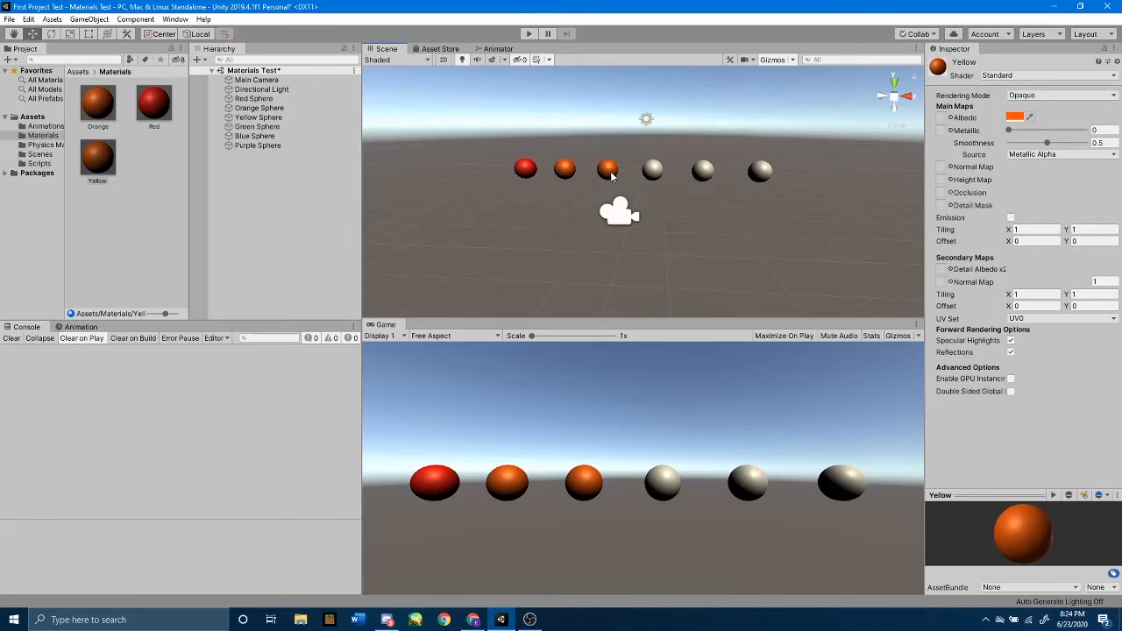
left_click(1013, 119)
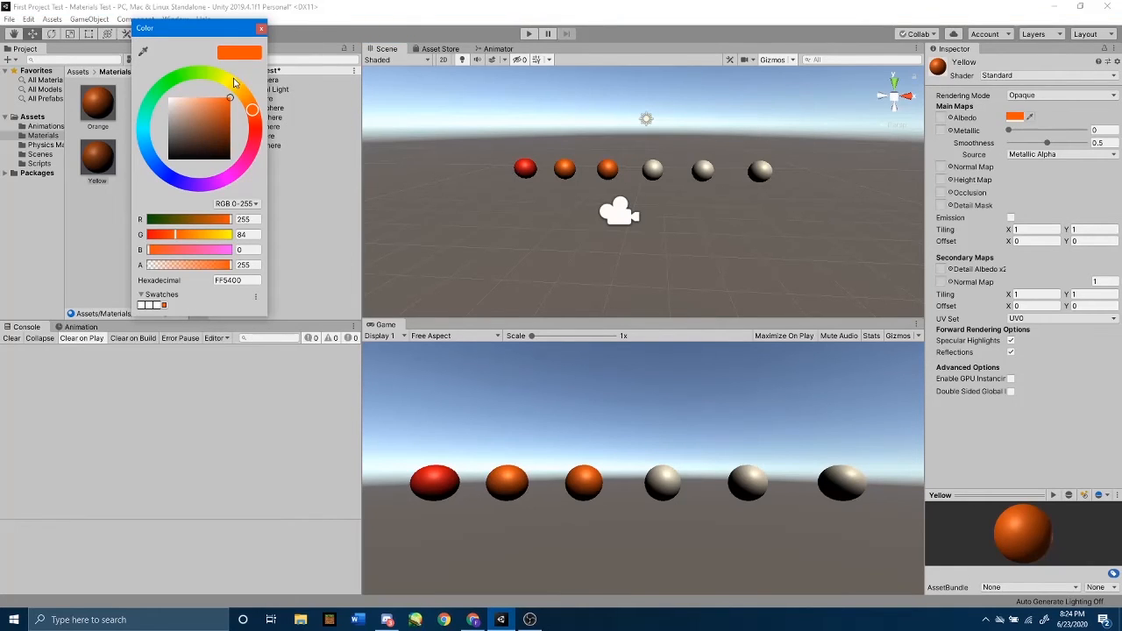
left_click_drag(251, 109, 233, 78)
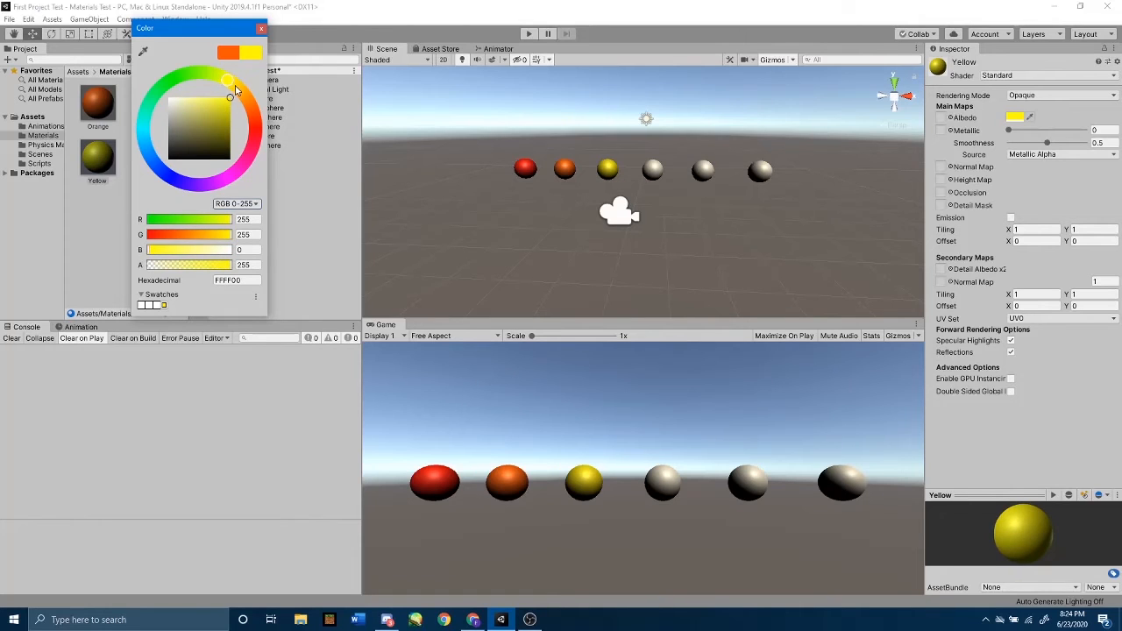
left_click(161, 250)
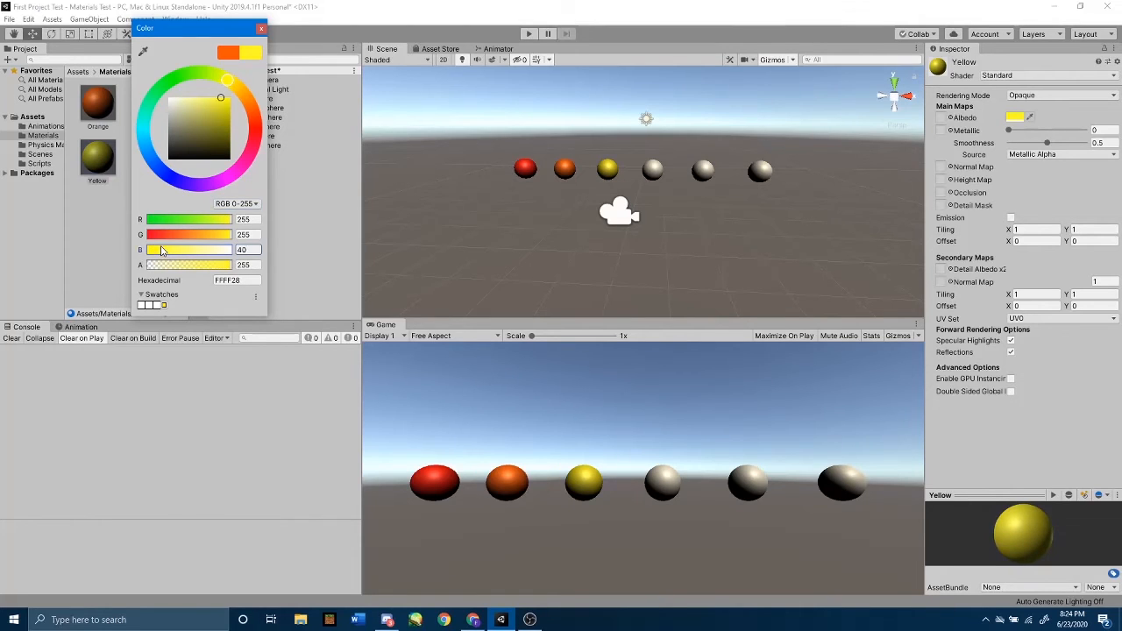
left_click_drag(161, 250, 113, 255)
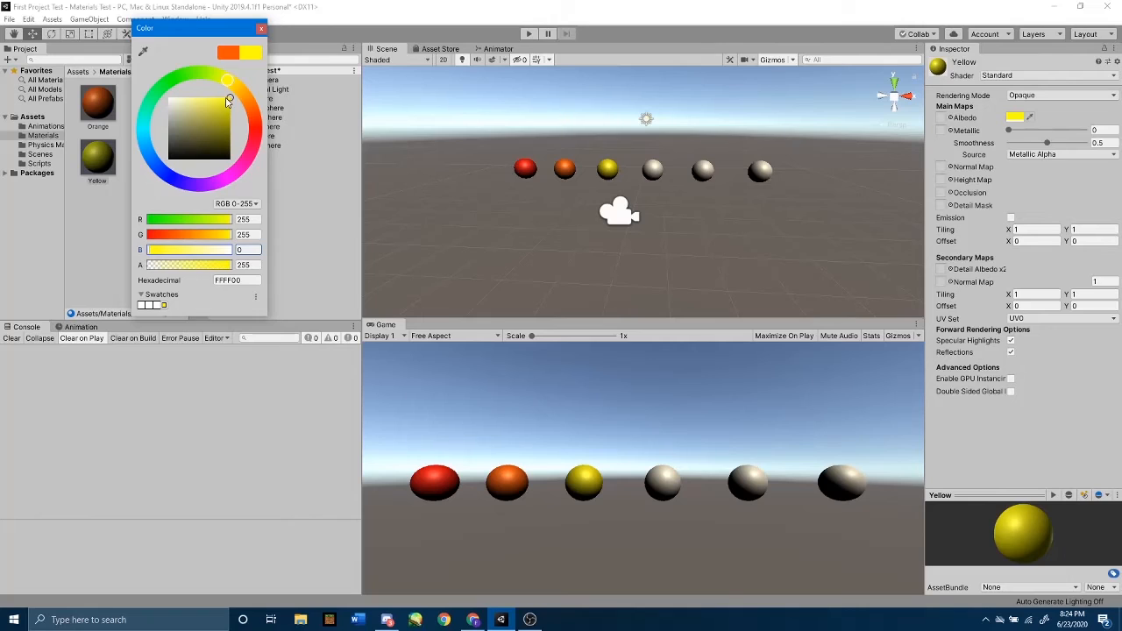
left_click(261, 30)
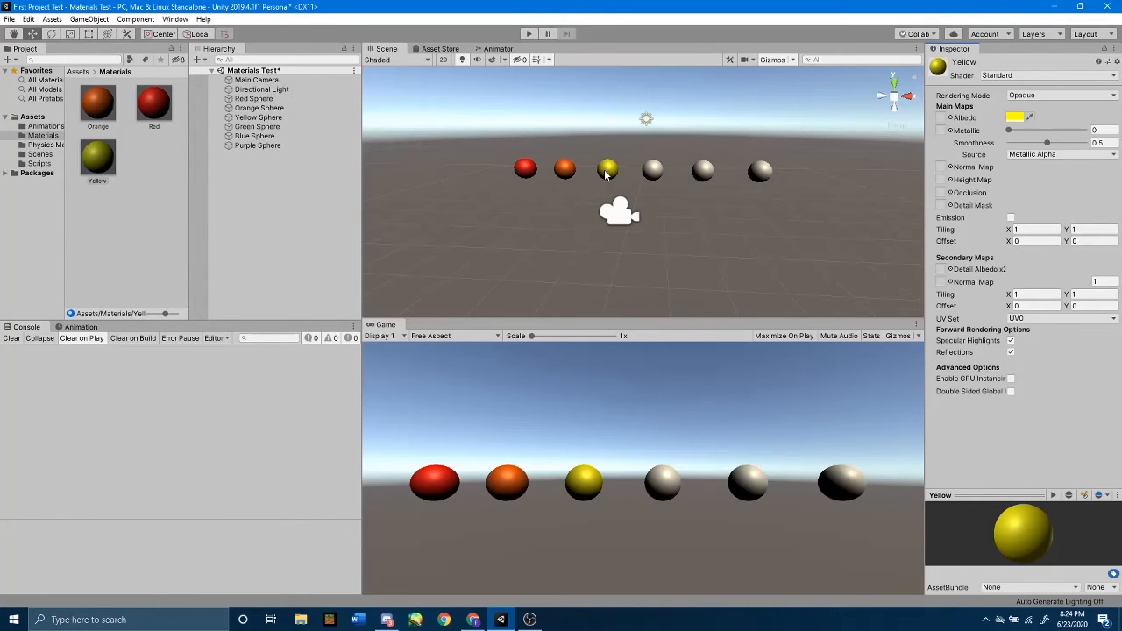
left_click(137, 227)
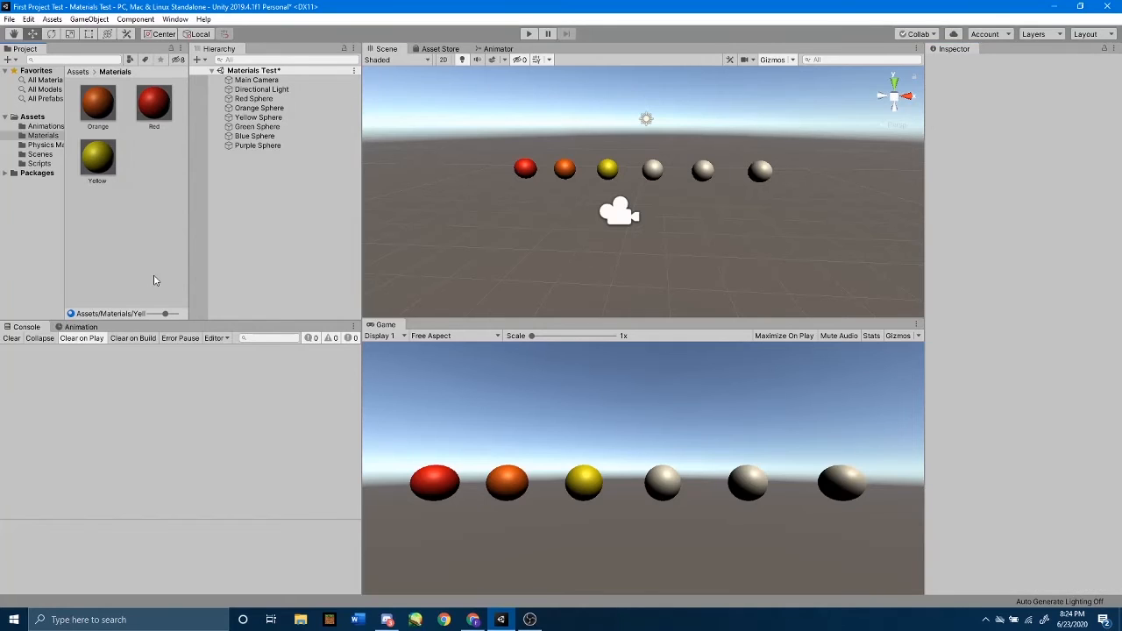
Create a new material named Green in the Materials folder and apply it to the fourth sphere in the row.
right_click(153, 233)
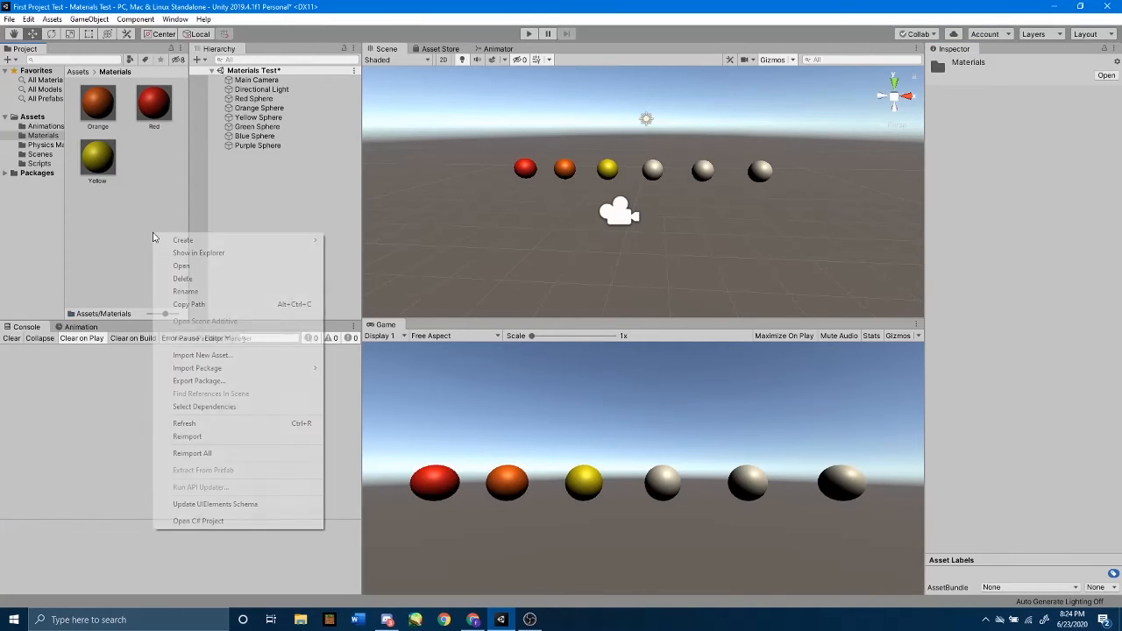
mouse_move(180, 240)
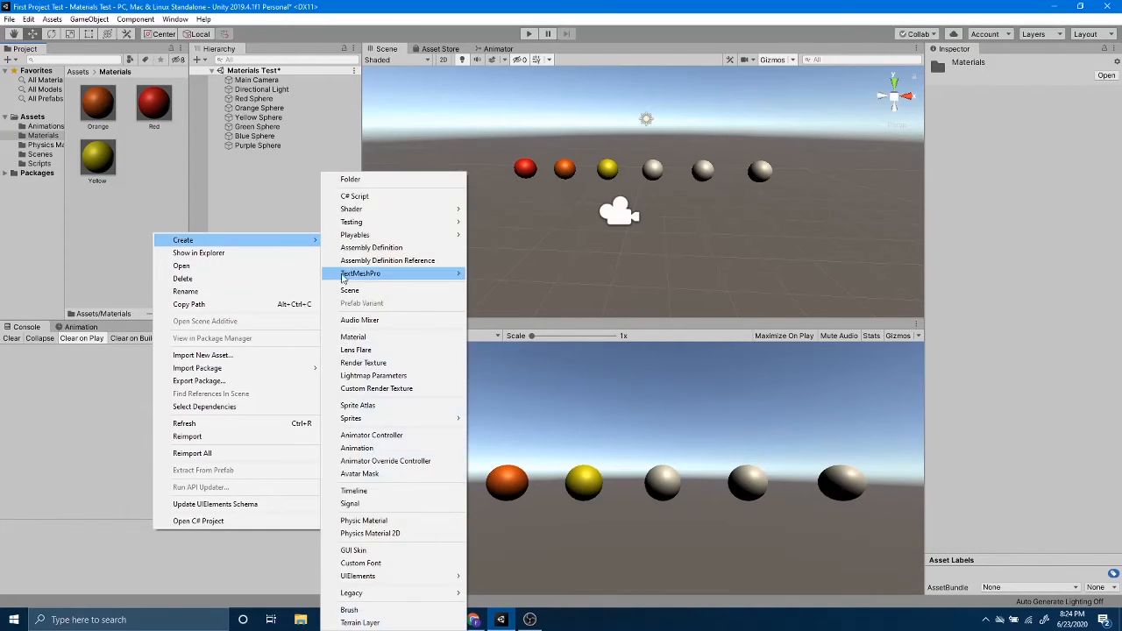
left_click(353, 336)
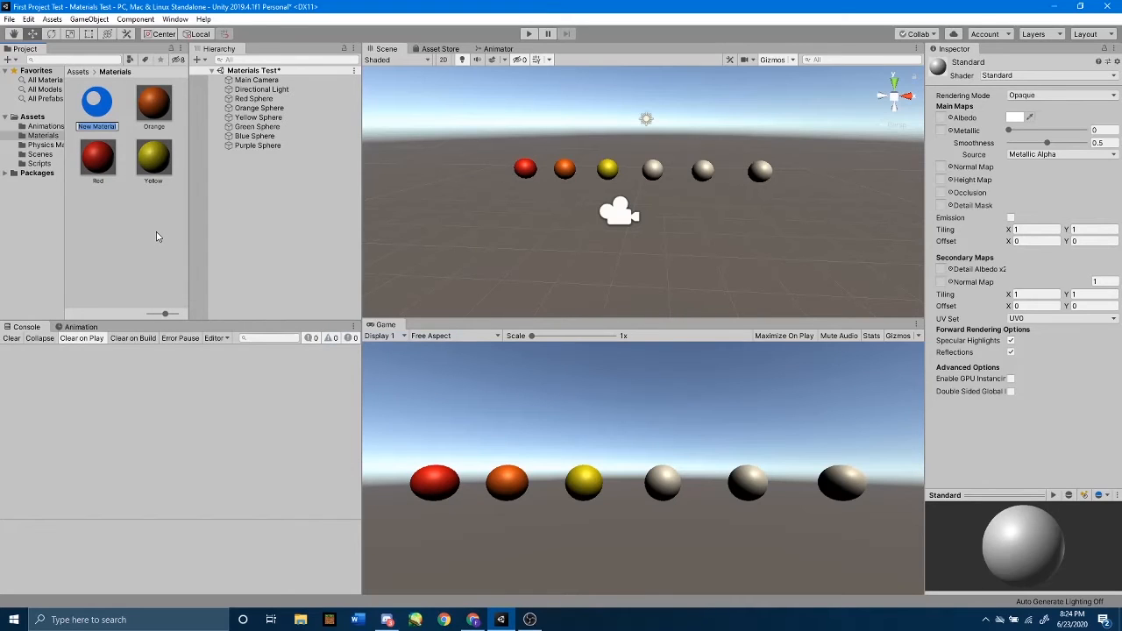
type("Green")
key("Return")
left_click_drag(96, 109, 652, 173)
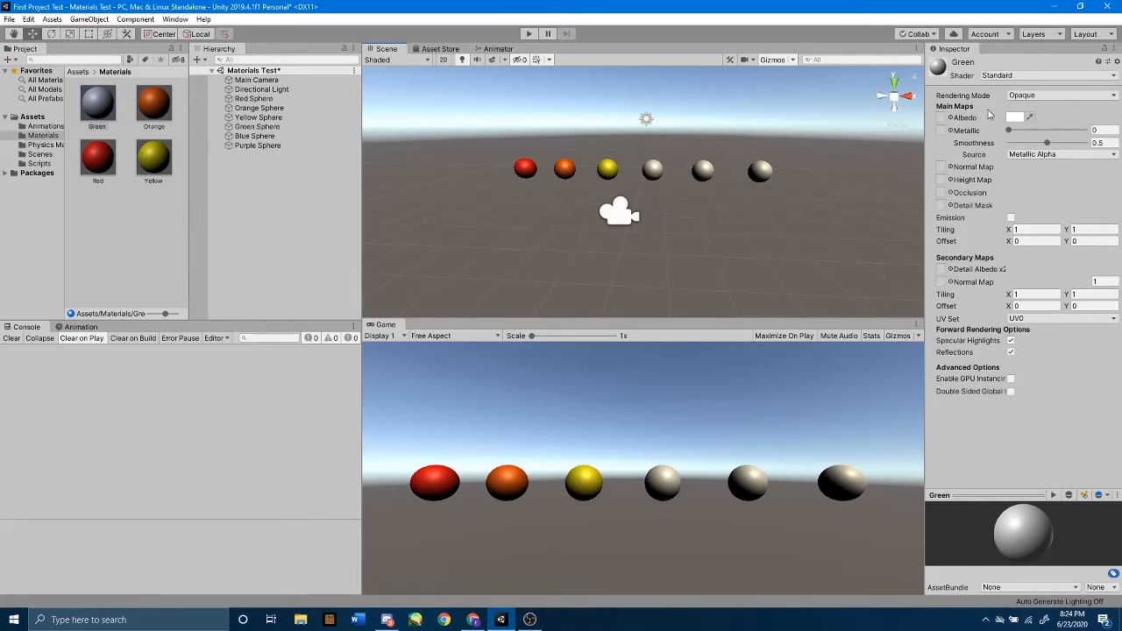
Set the Green material's albedo to a saturated green, 00FF0A (RGB 0, 255, 10), and close the colour picker.
left_click(1014, 117)
left_click(169, 83)
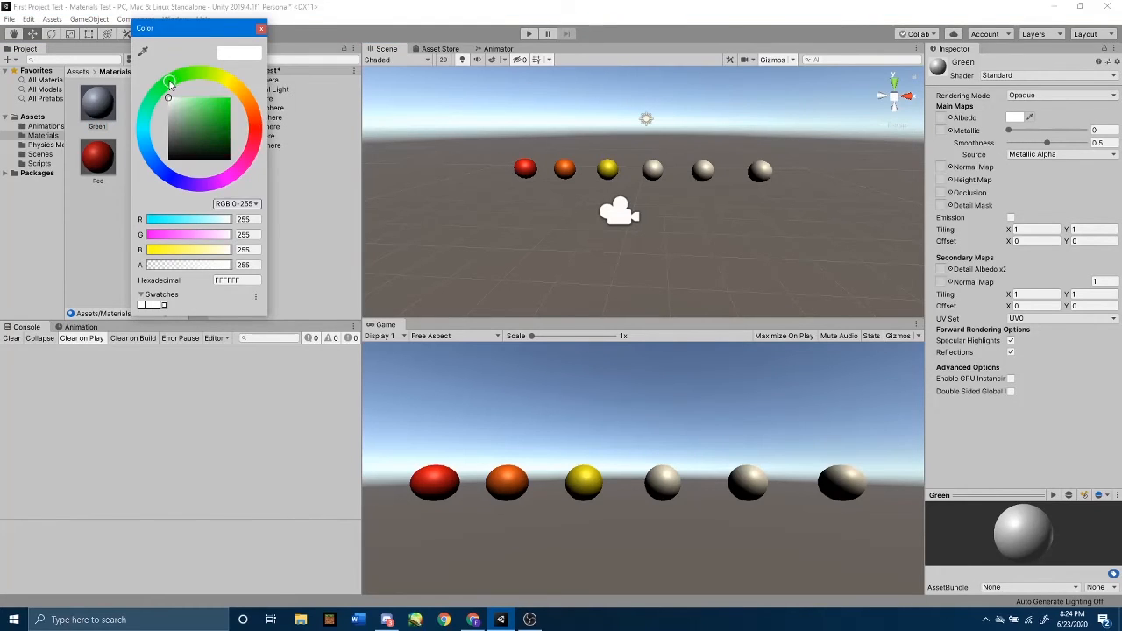
left_click_drag(196, 117, 230, 97)
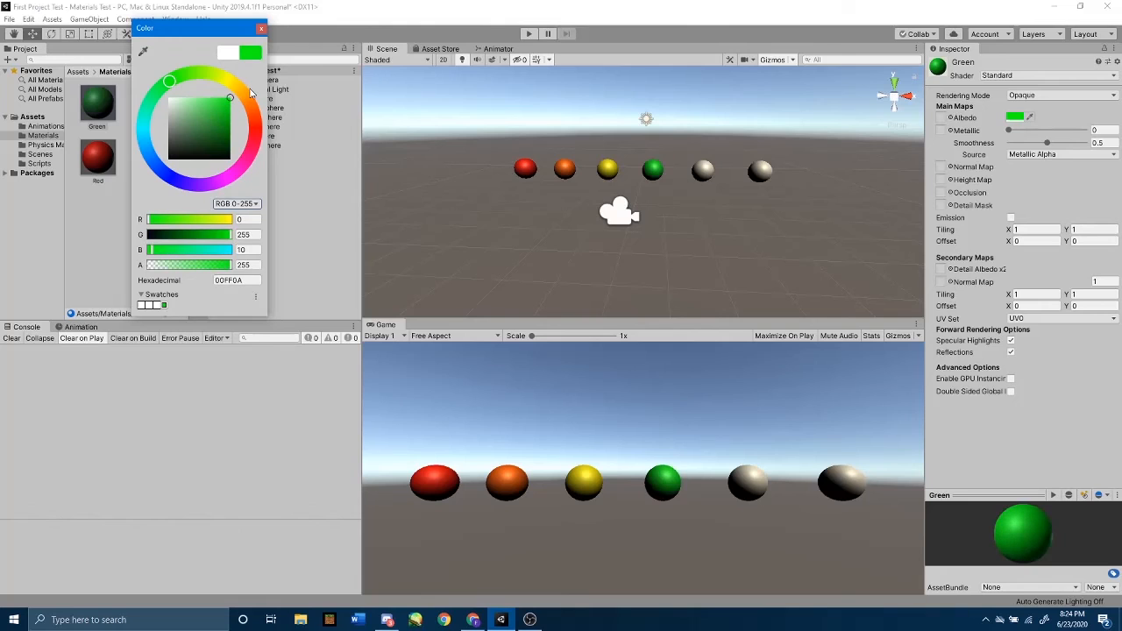
left_click(261, 31)
Create a new material named Blue in the Materials folder and apply it to the fifth sphere in the row.
left_click(163, 231)
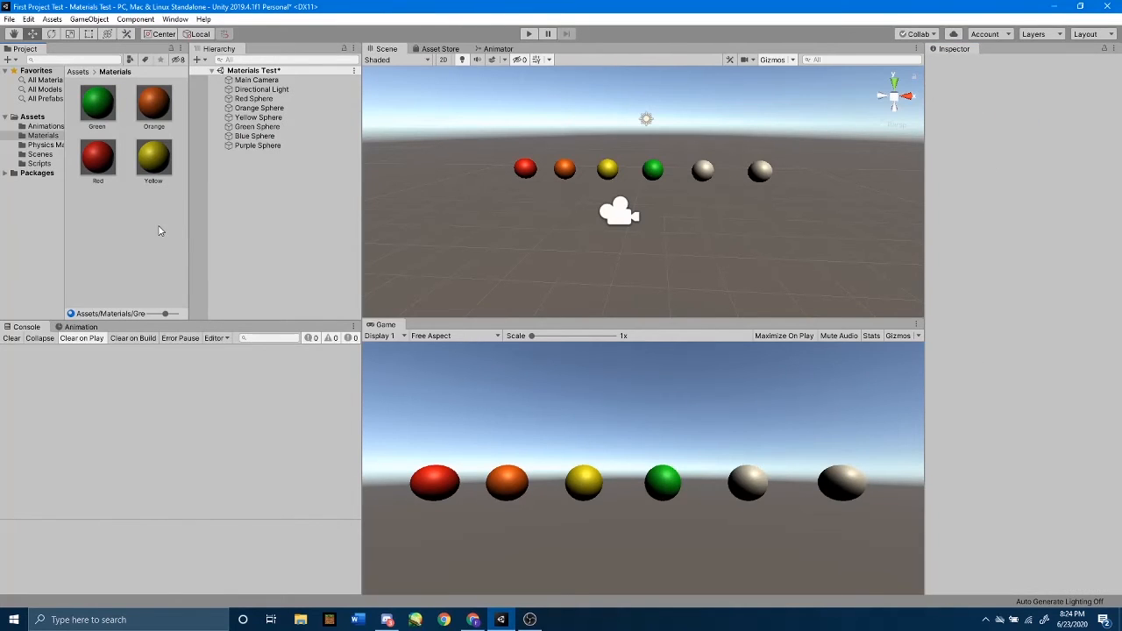
right_click(164, 232)
mouse_move(167, 234)
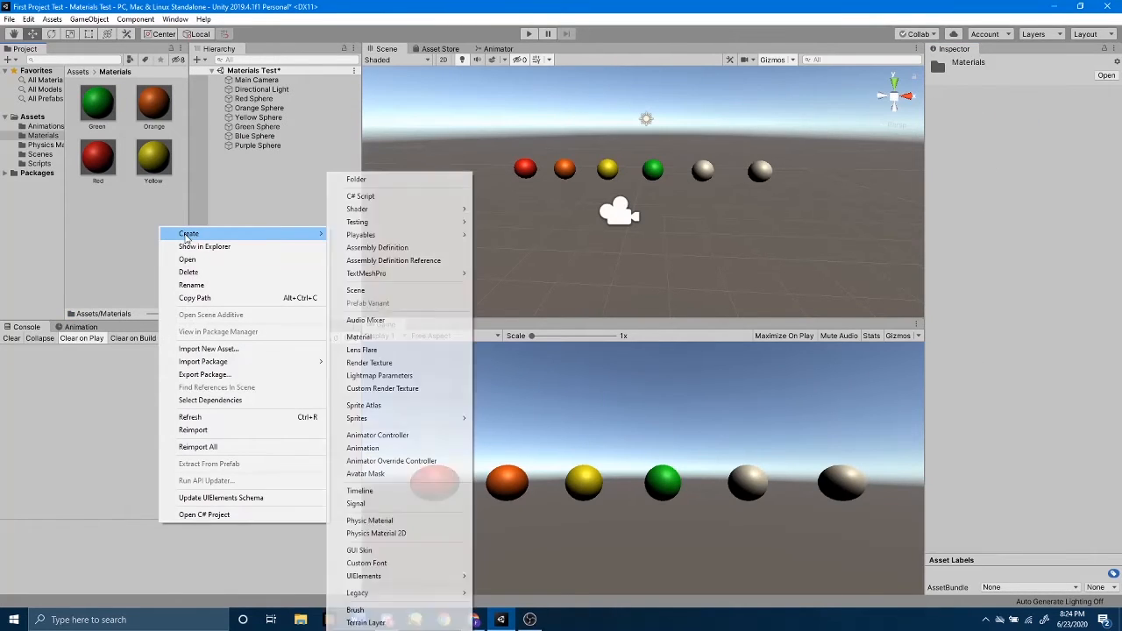
left_click(361, 338)
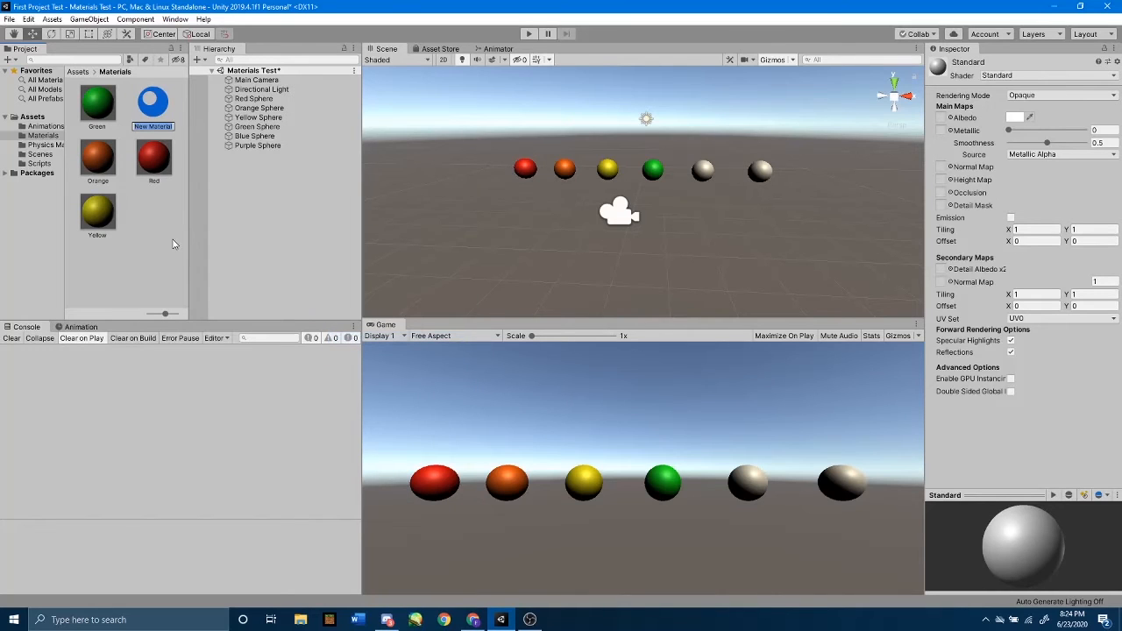
type("Blue")
key("Return")
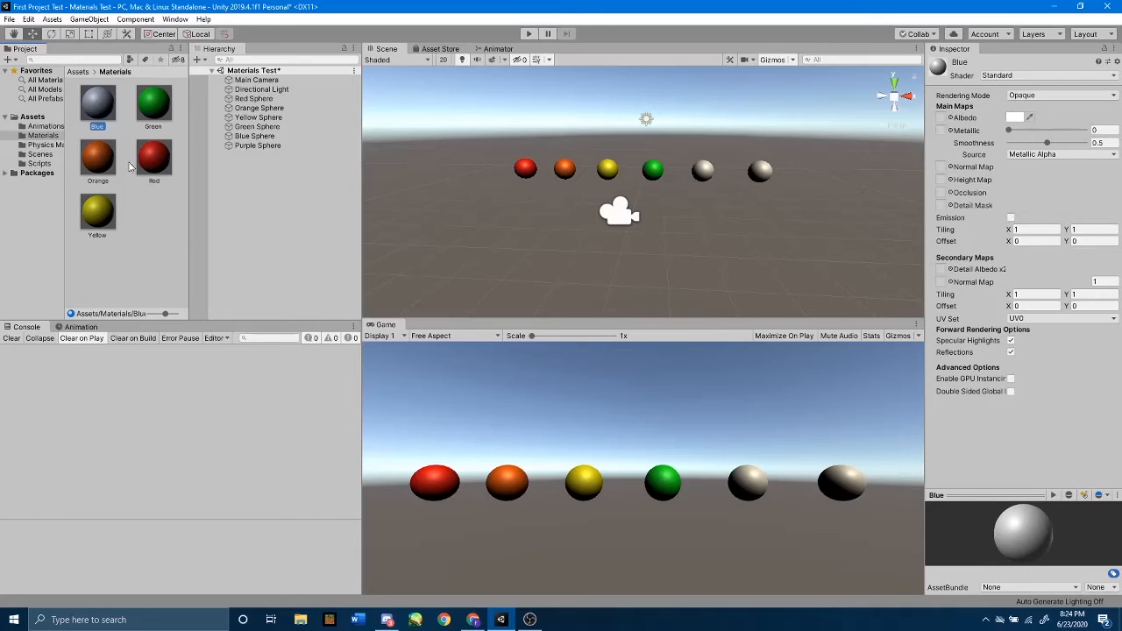
left_click_drag(96, 106, 707, 175)
Set the Blue material's albedo to a bright blue, 0092FF (RGB 0, 146, 255), and close the colour picker.
left_click(1014, 116)
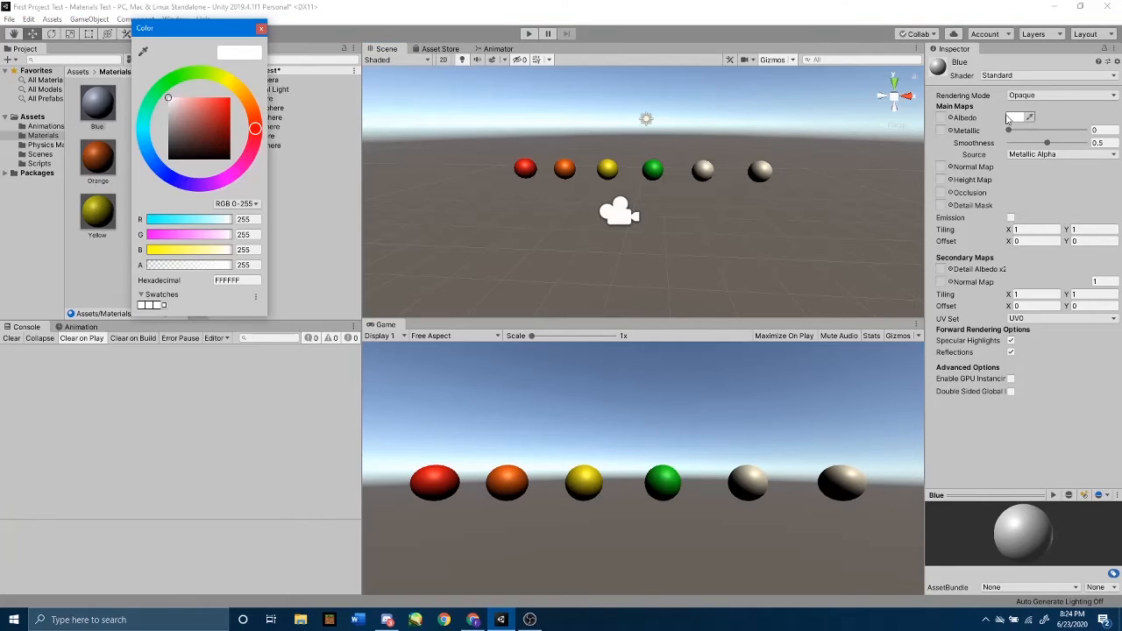
left_click(166, 179)
left_click_drag(224, 103, 237, 84)
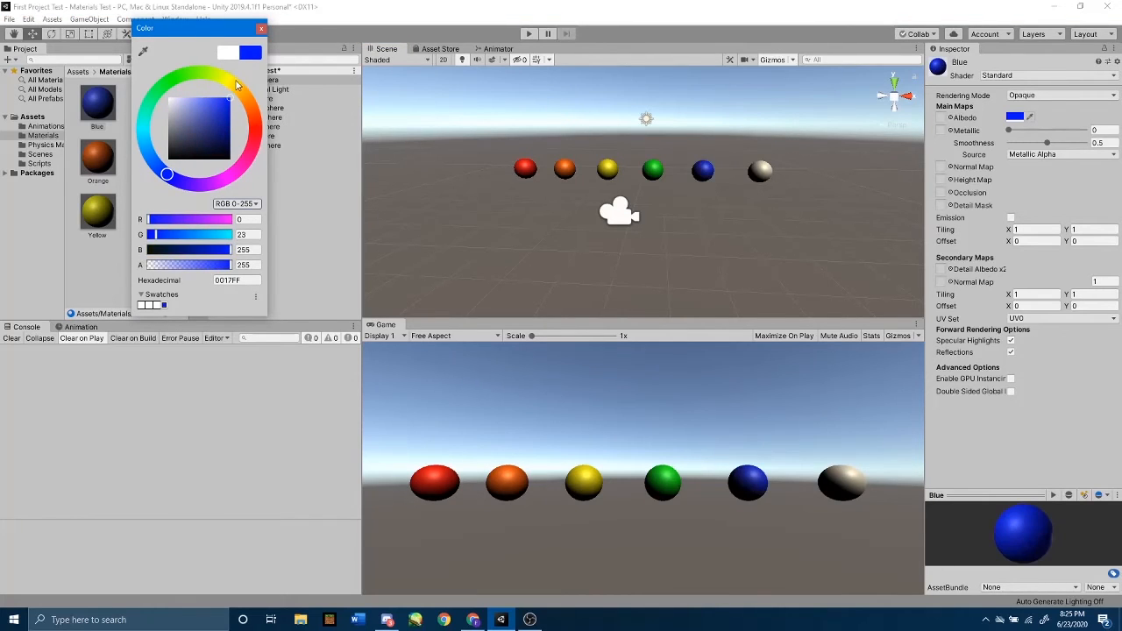
left_click_drag(166, 175, 145, 156)
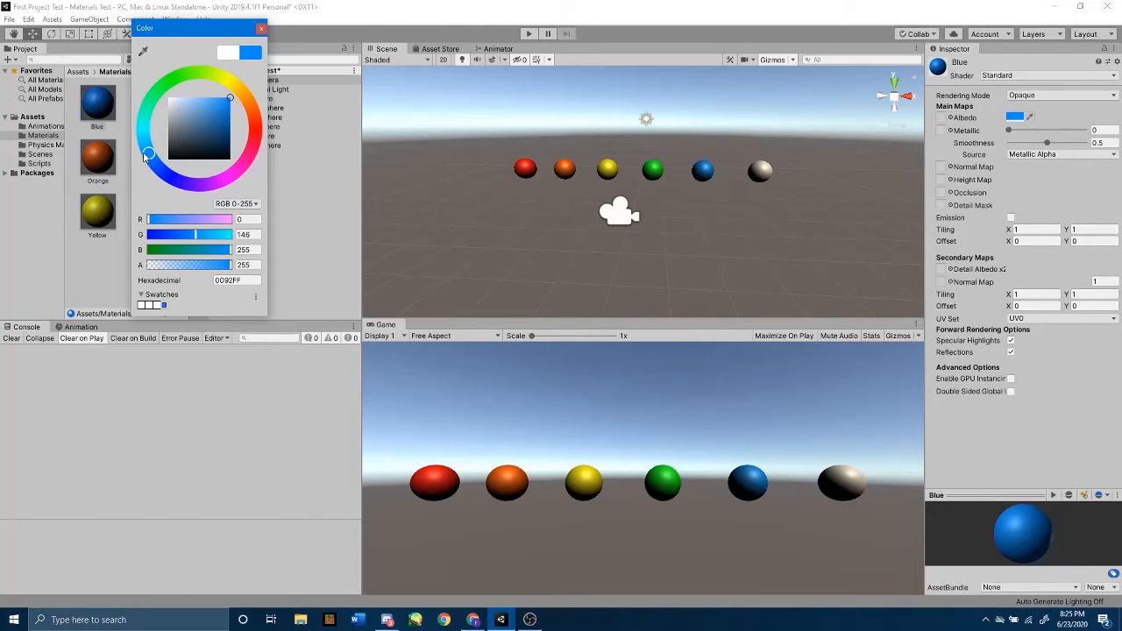
left_click(261, 29)
Create a new material named Purple in the Materials folder and apply it to the last sphere in the row.
left_click(167, 221)
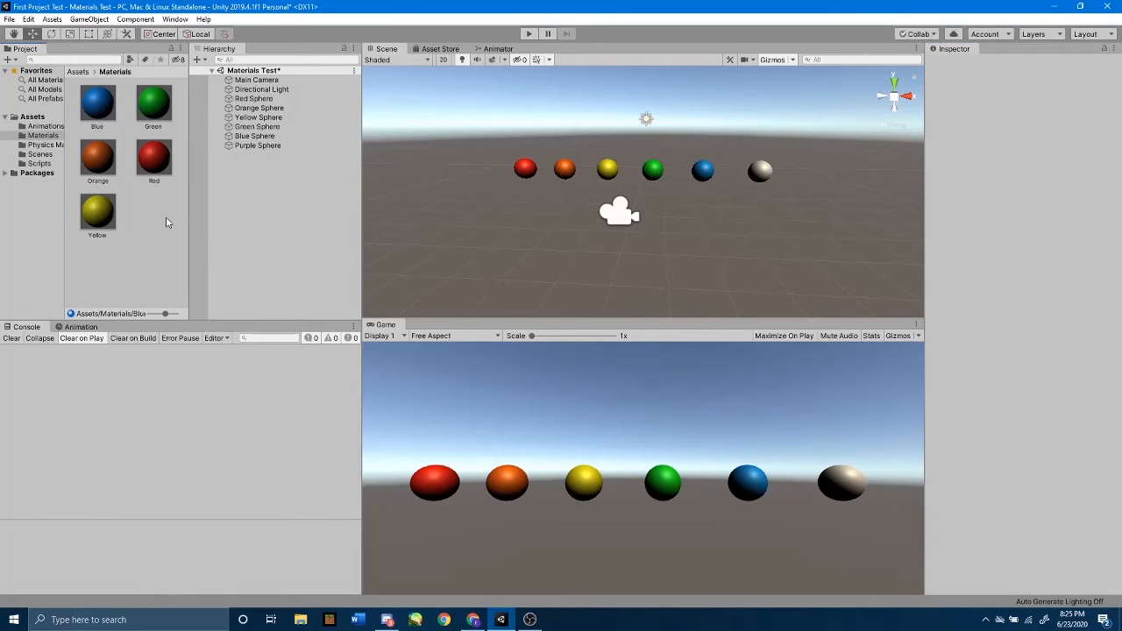
right_click(152, 231)
mouse_move(210, 233)
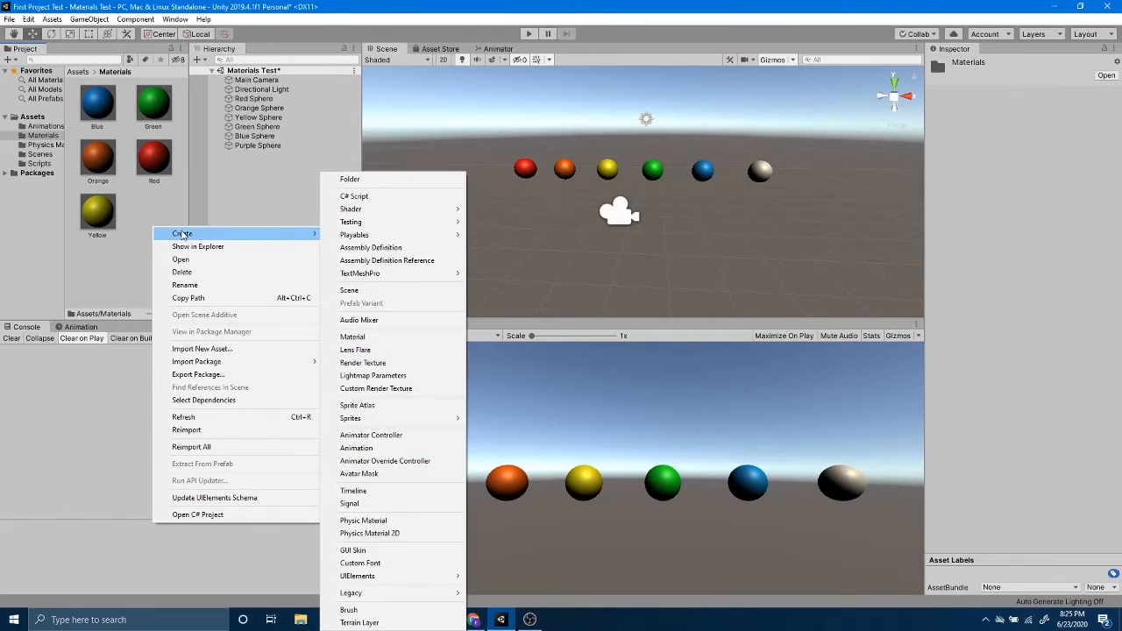
left_click(383, 337)
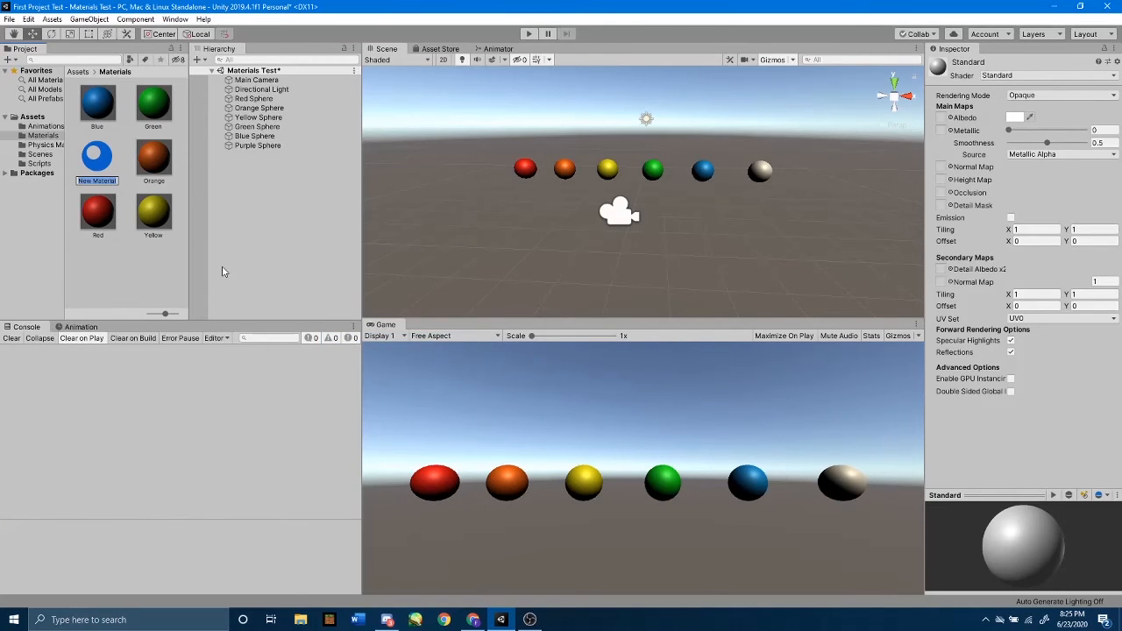
type("Purple")
key("Return")
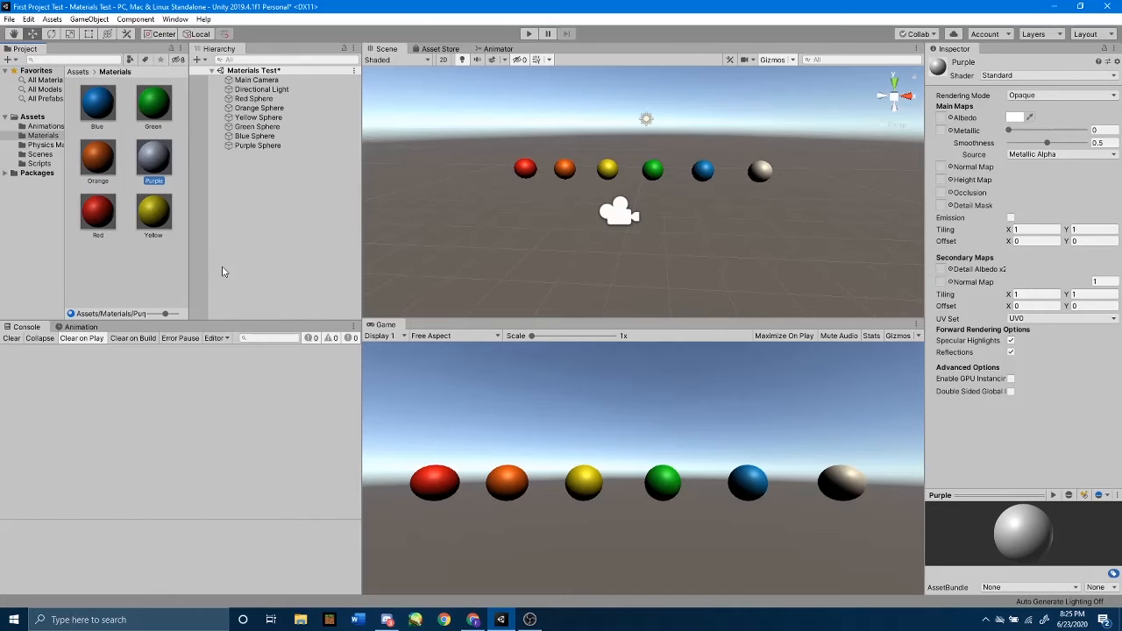
left_click_drag(159, 155, 762, 176)
Set the Purple material's albedo to a bright magenta, FF00E7 (RGB 255, 0, 231), and close the colour picker.
left_click(1014, 116)
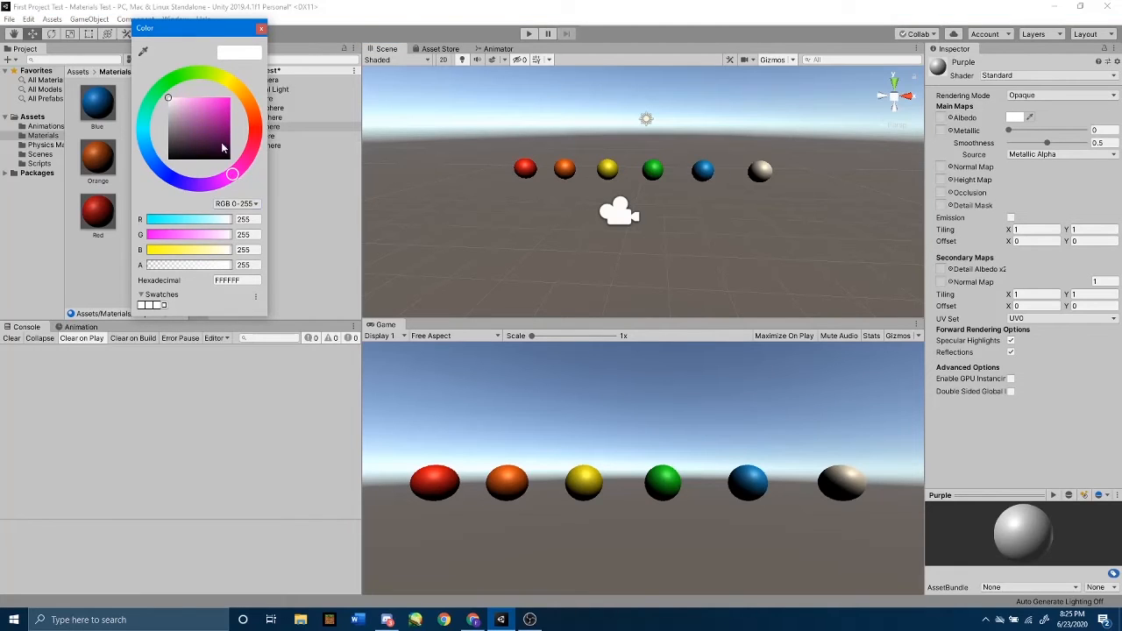
left_click_drag(210, 114, 230, 97)
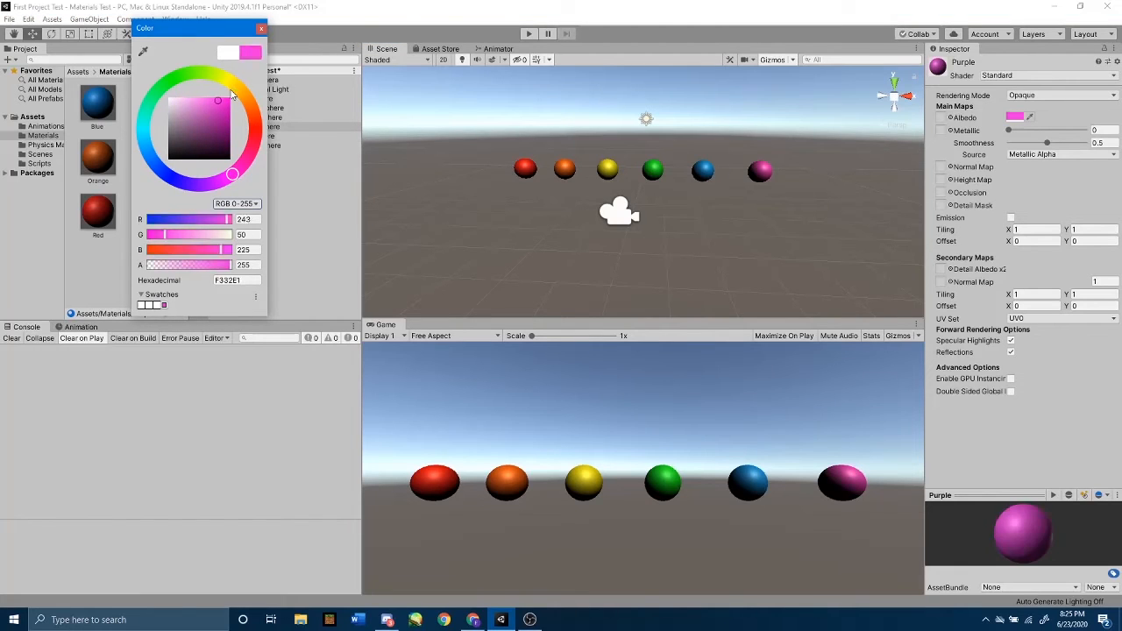
left_click(260, 28)
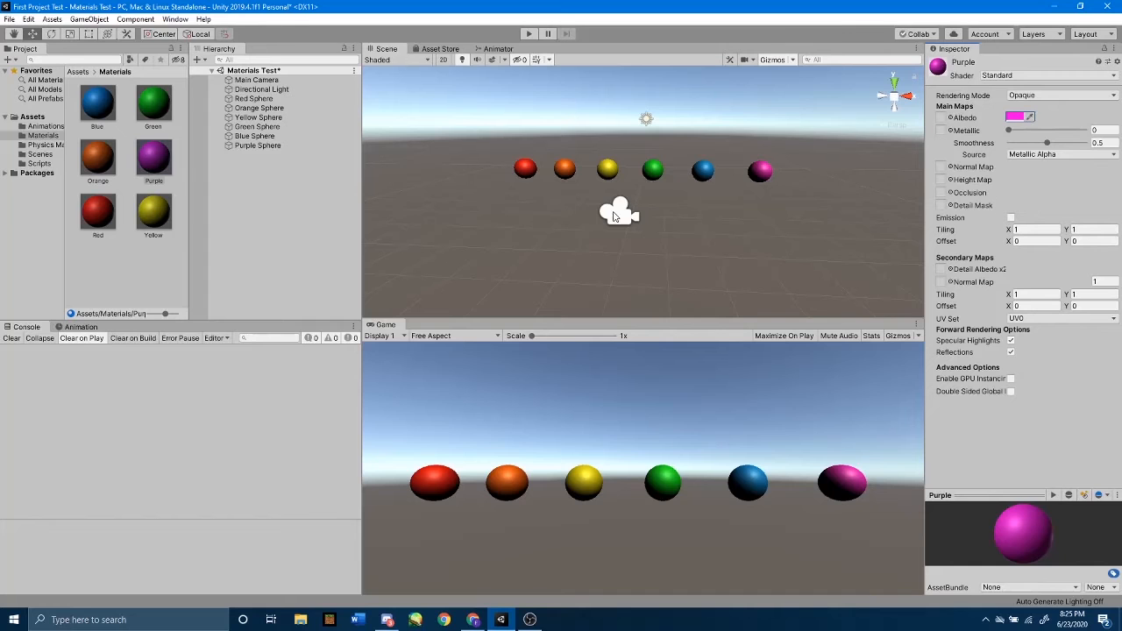
Set the Purple material's Metallic value to 1 and compare its sphere with the neighbouring blue one.
right_click_drag(715, 175, 723, 254)
key("w")
key("s")
key("s")
key("d")
key("w")
key("s")
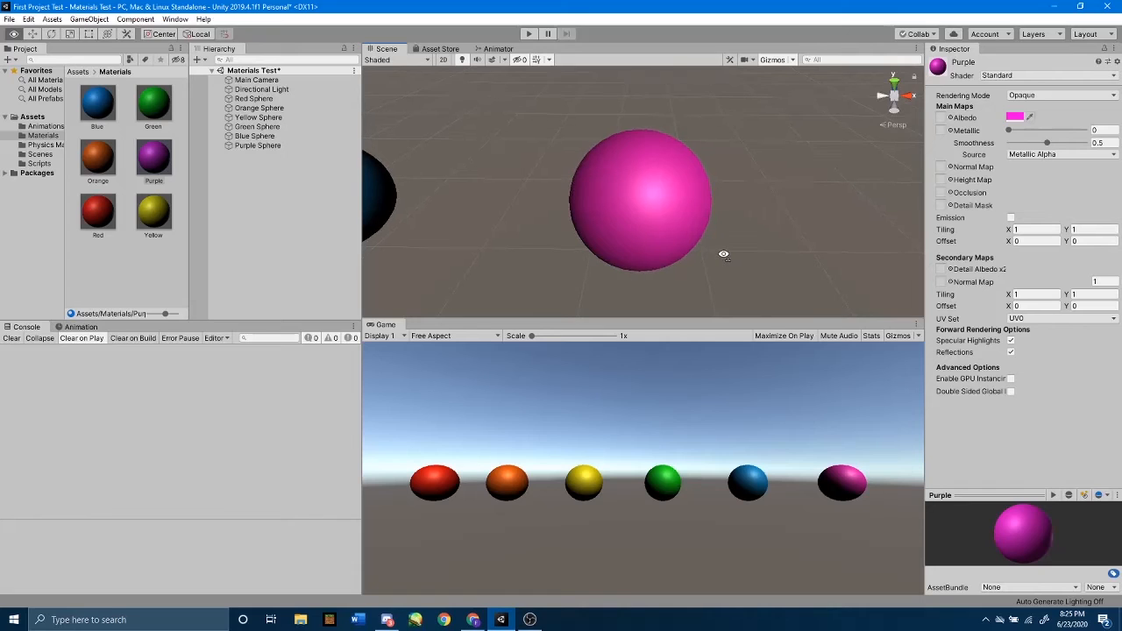
right_click_drag(723, 254, 723, 255)
scroll(774, 216, "up", 3)
scroll(774, 217, "down", 3)
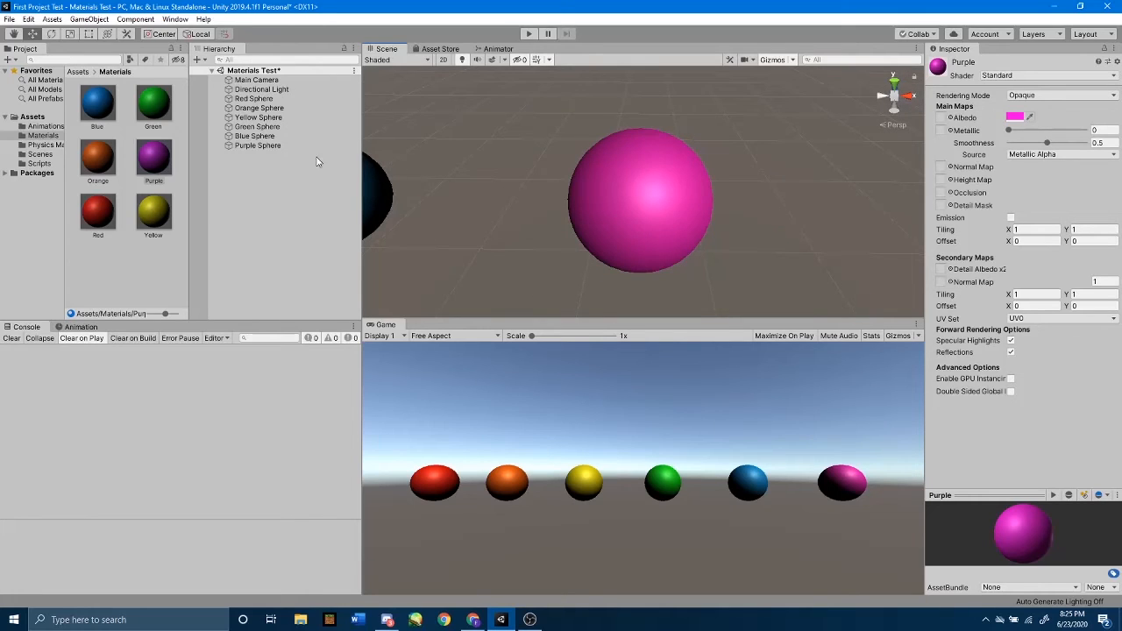
left_click(160, 158)
left_click_drag(1009, 131, 1102, 129)
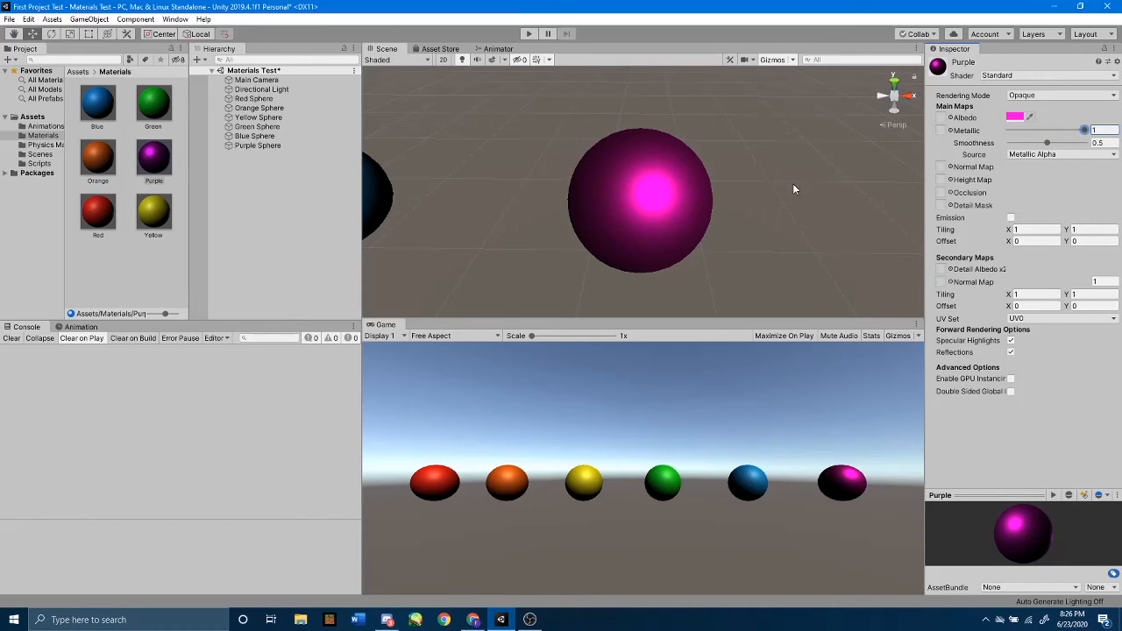
mouse_move(793, 185)
left_mouse_down("alt")
mouse_move(746, 179)
mouse_move(801, 185)
left_mouse_up("alt")
scroll(772, 180, "down", 4)
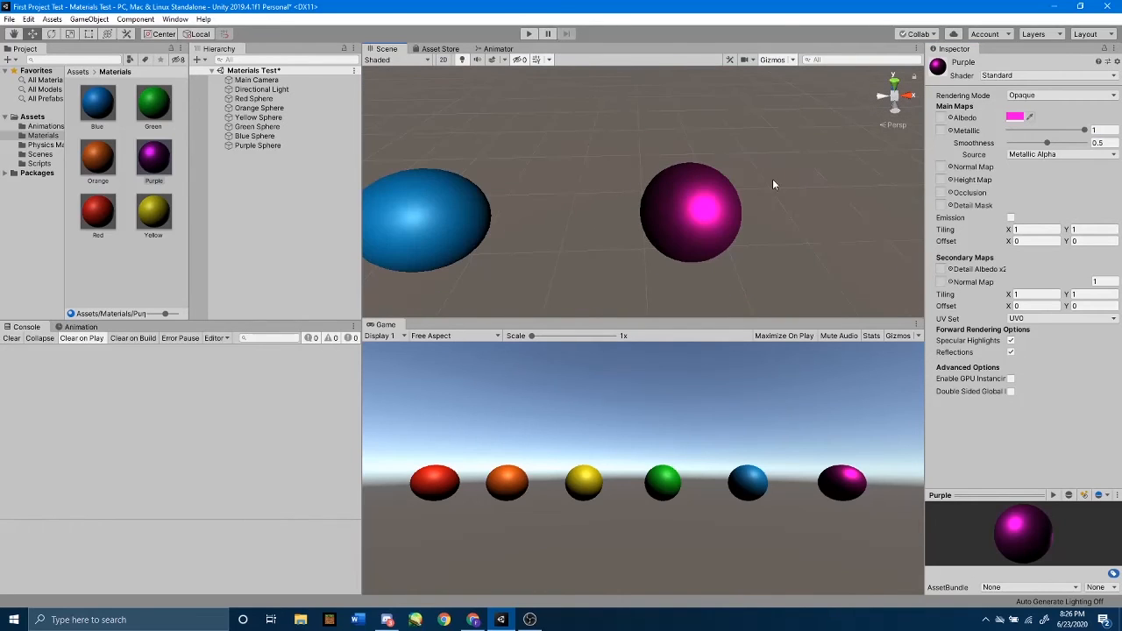
Frame the Purple Sphere and examine its material properties, including Metallic, from the sphere object itself.
double_click(289, 146)
left_click(812, 174)
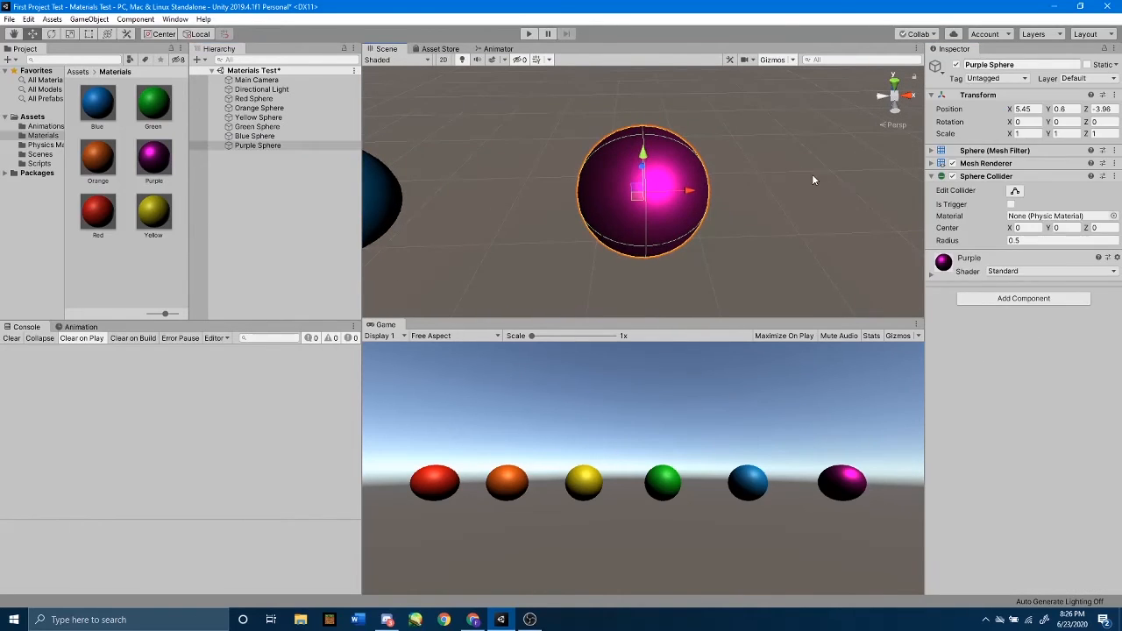
left_click_drag(809, 177, 744, 274, "alt")
left_click(259, 147)
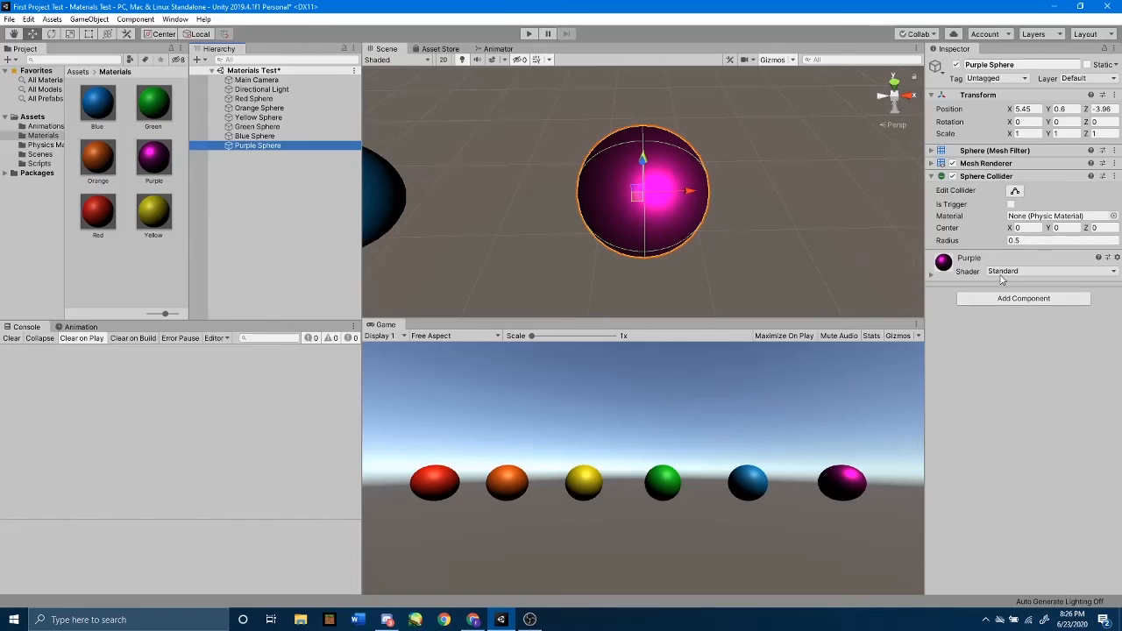
left_click(932, 276)
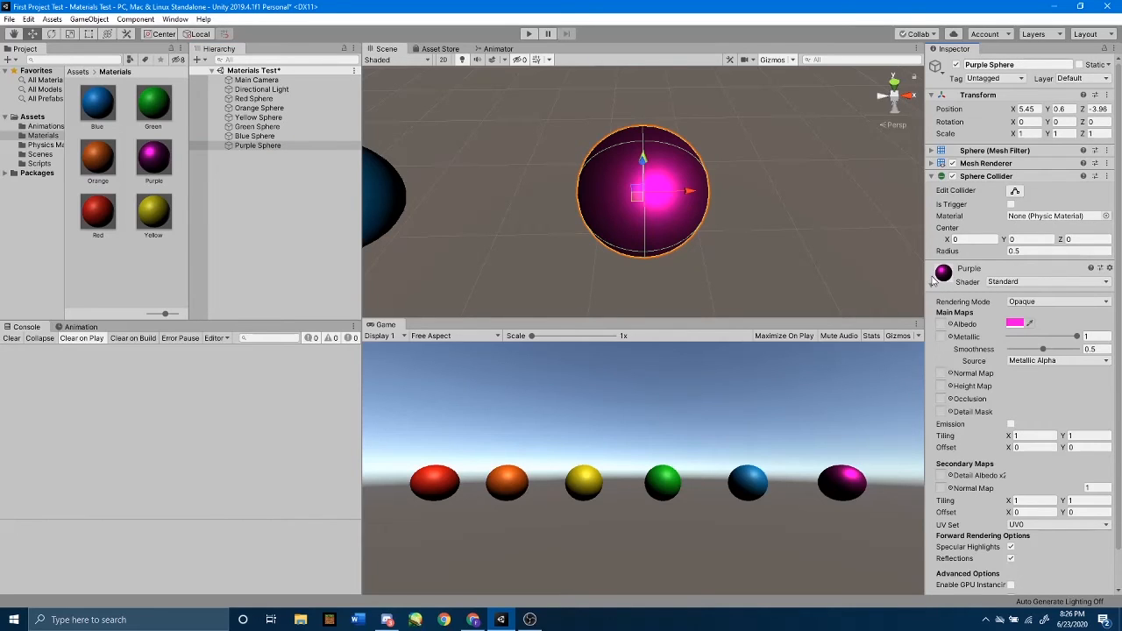
scroll(991, 312, "down", 1)
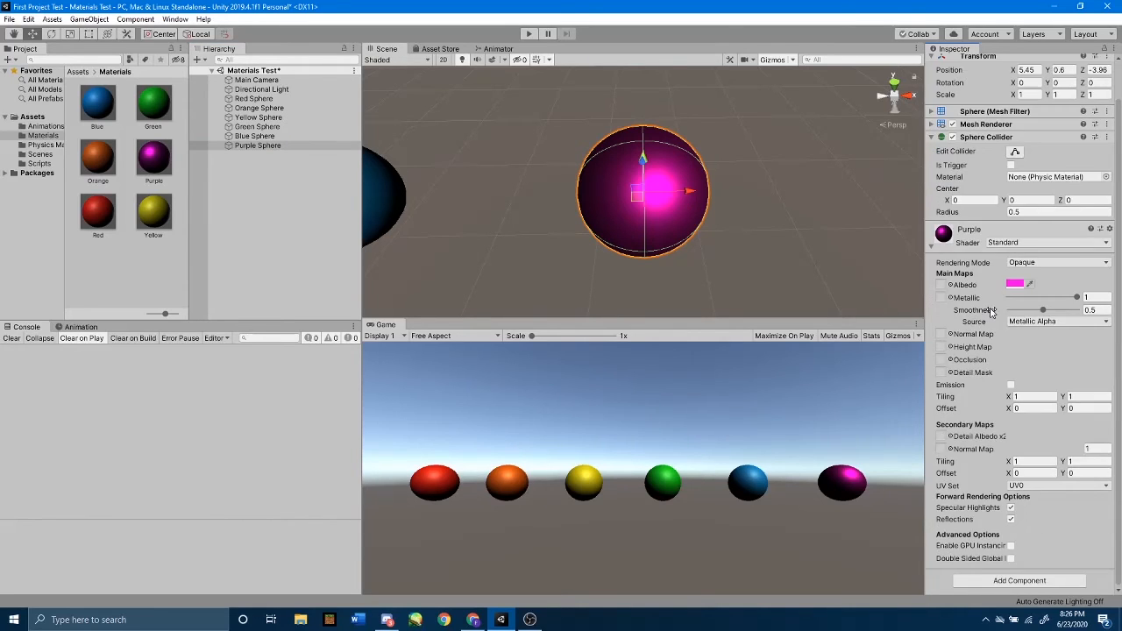
left_click(240, 147)
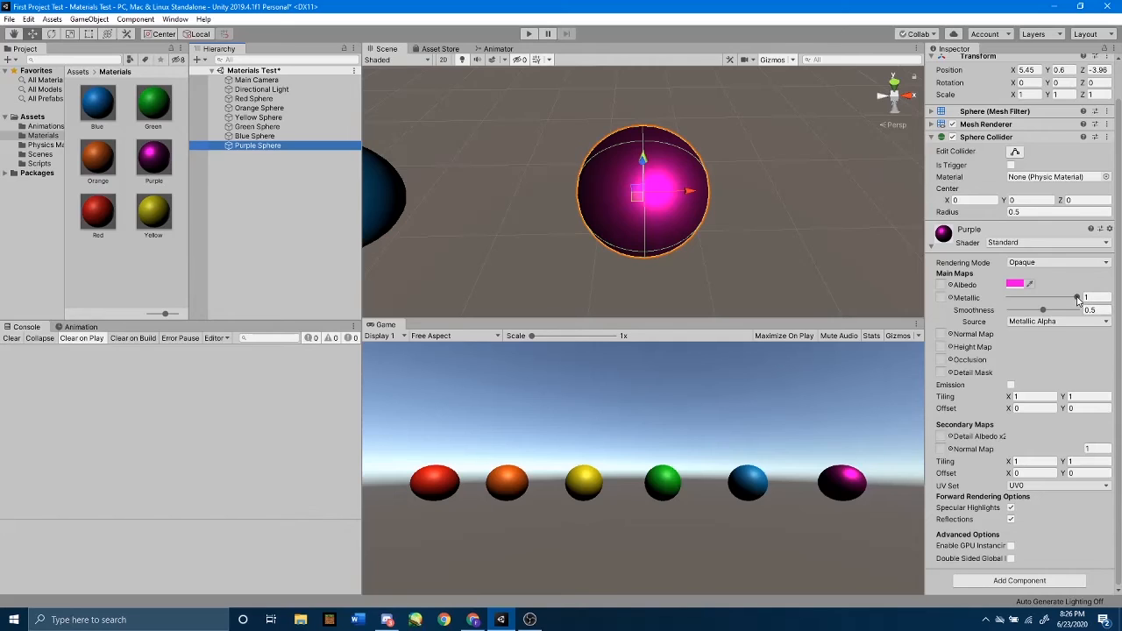
left_click(725, 243)
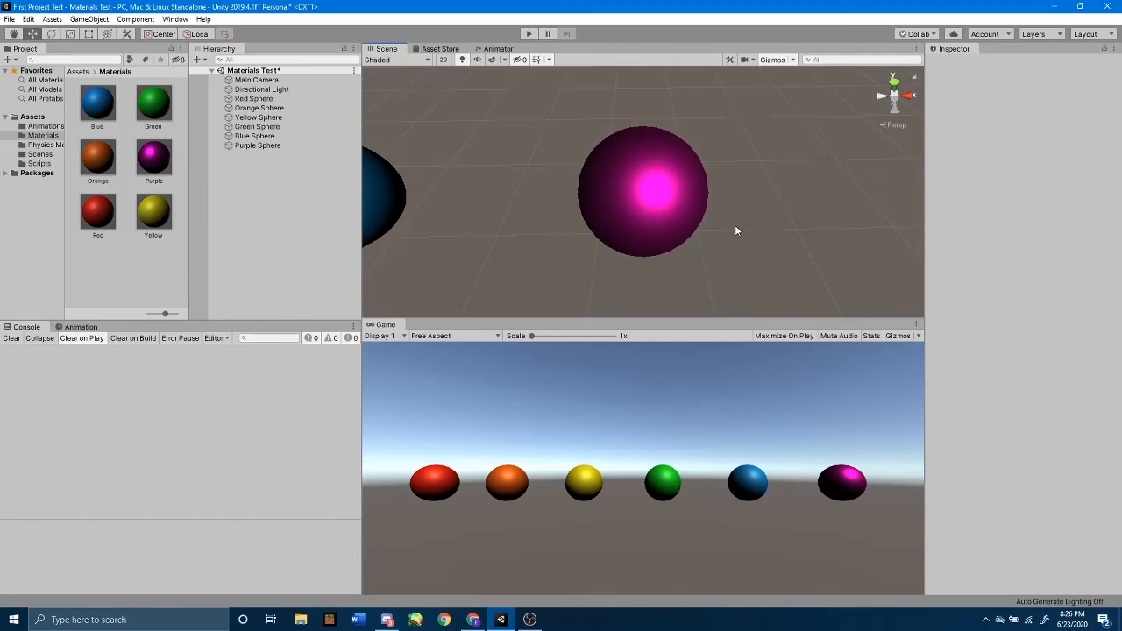
Set the Smoothness of the Blue Sphere's material to 0 and inspect the sphere's surface from another angle.
middle_click_drag(735, 230, 809, 231)
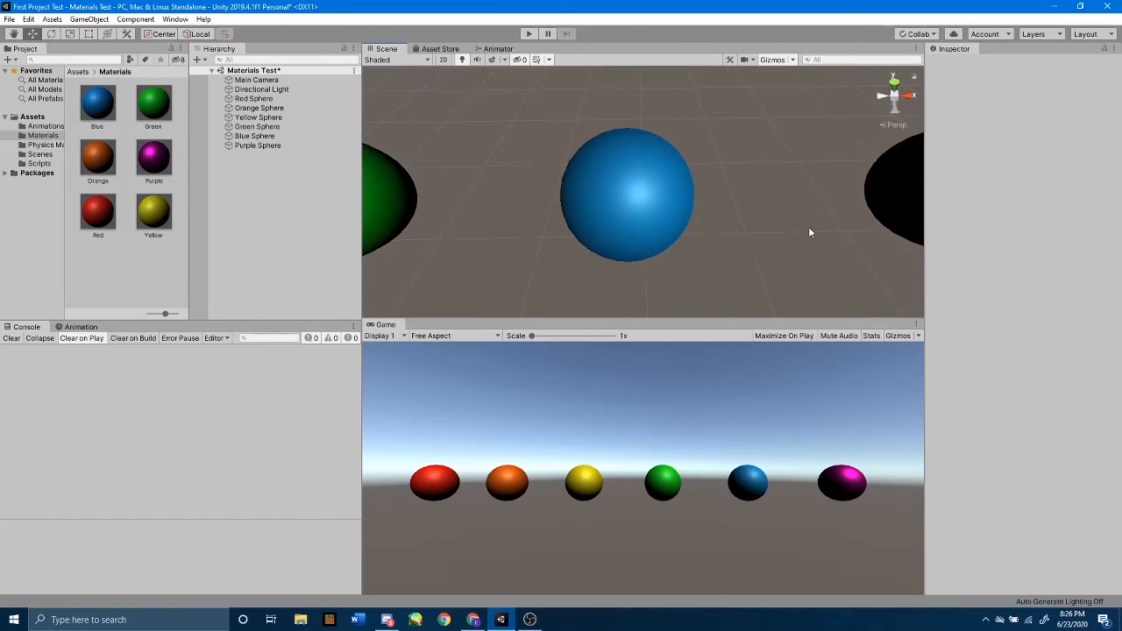
left_click(657, 203)
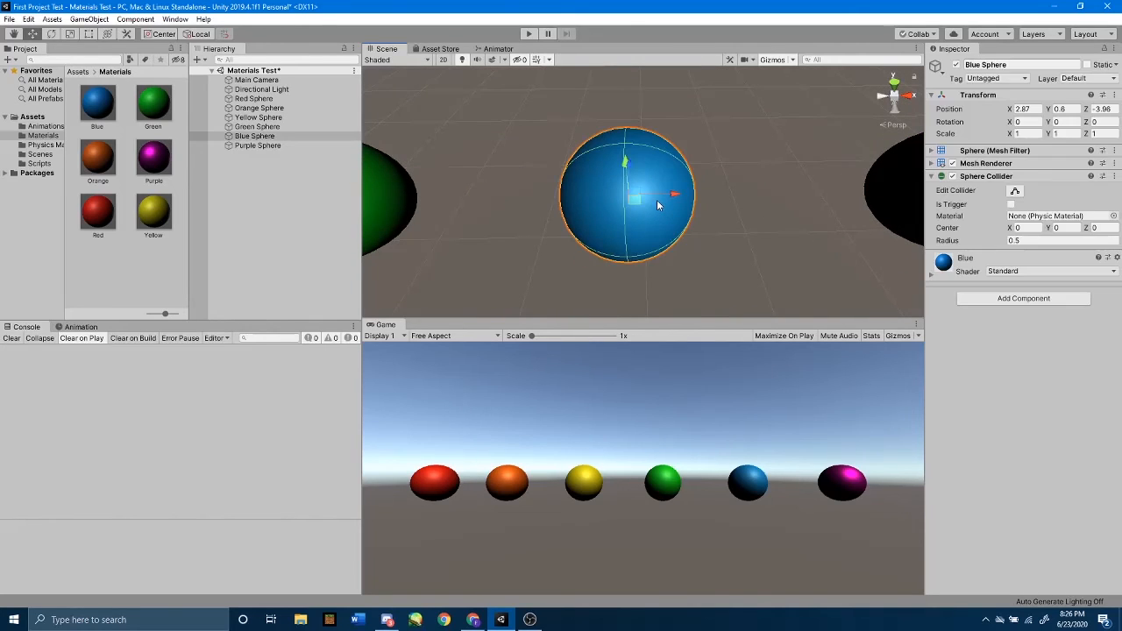
left_click(929, 275)
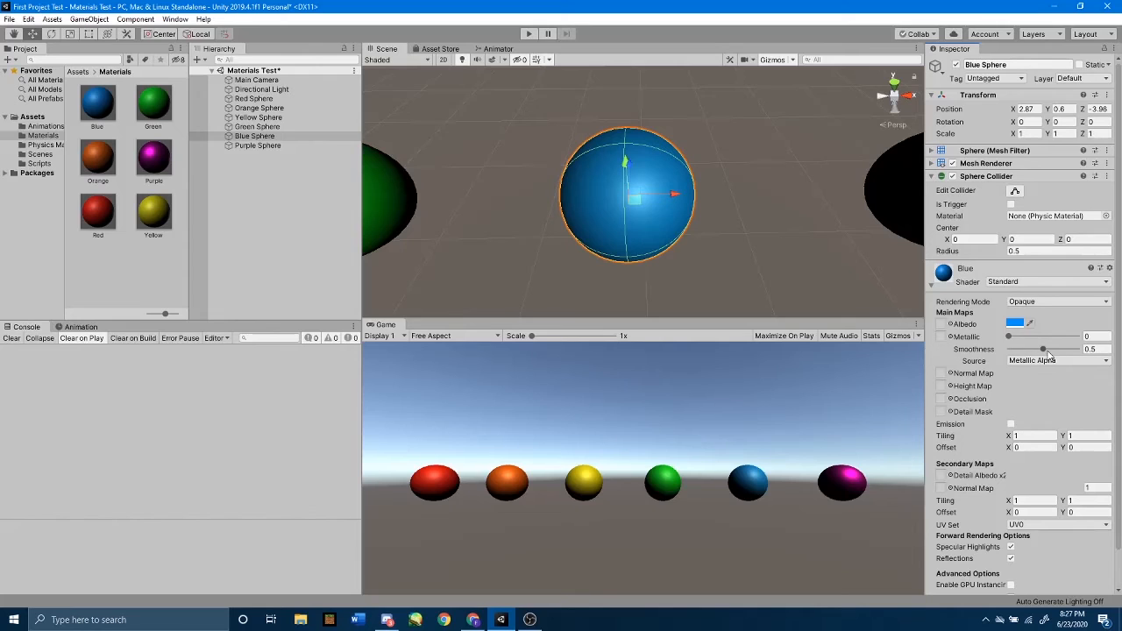
left_click_drag(1048, 352, 990, 358)
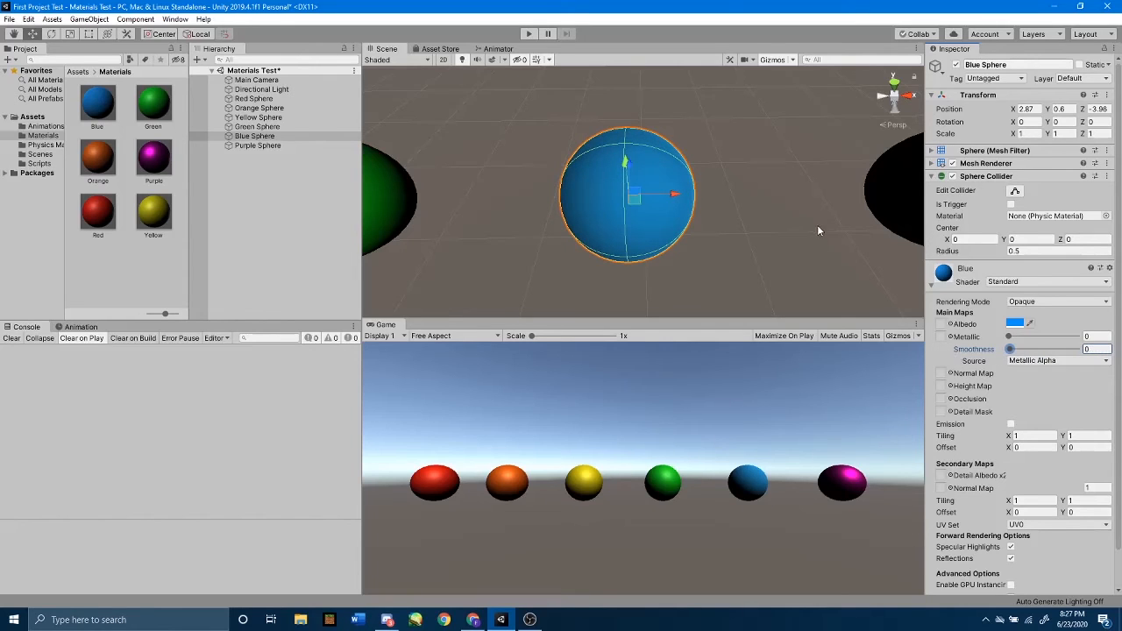
left_click(753, 209)
left_click_drag(750, 228, 811, 226, "alt")
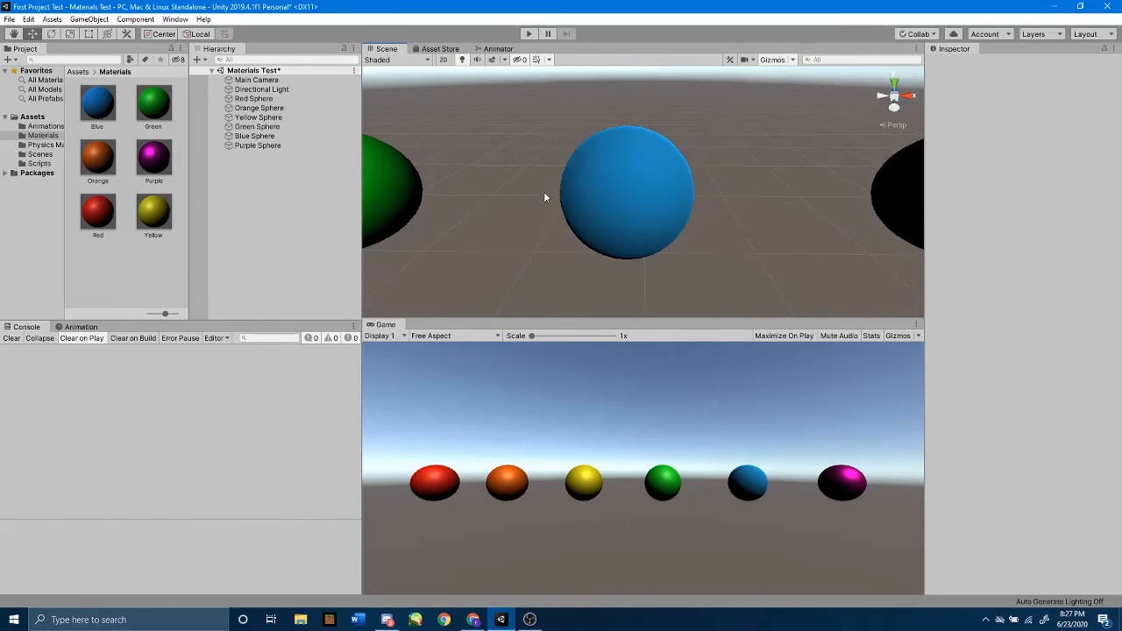
Set both Metallic and Smoothness to 1 on the Green Sphere's material.
middle_click_drag(523, 170, 596, 171)
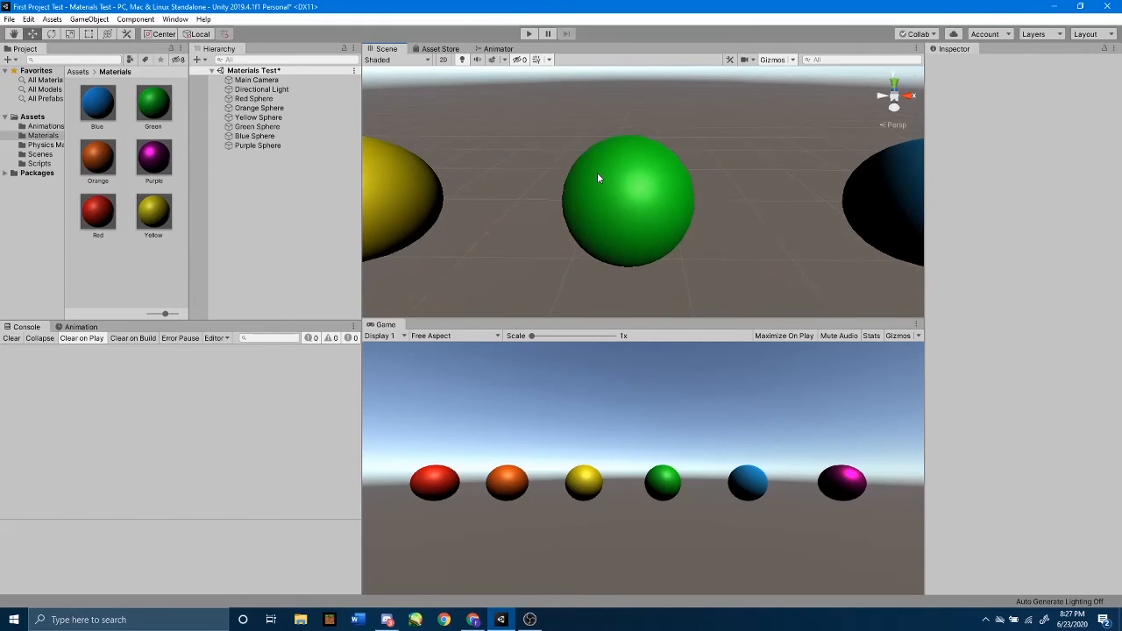
left_click(298, 130)
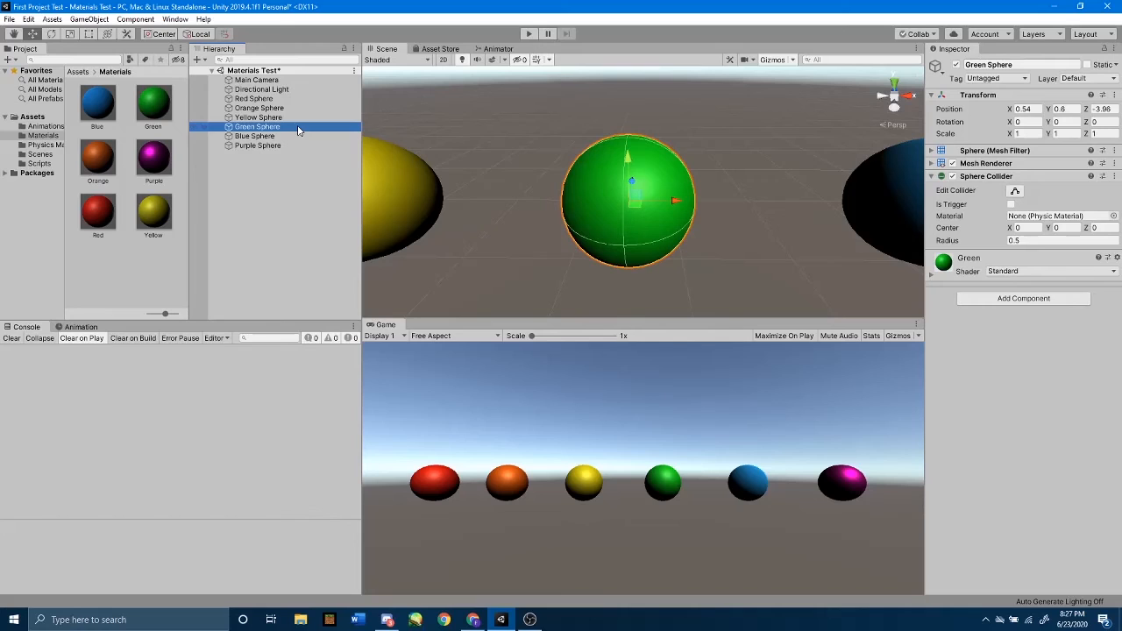
left_click(932, 275)
scroll(996, 317, "down", 2)
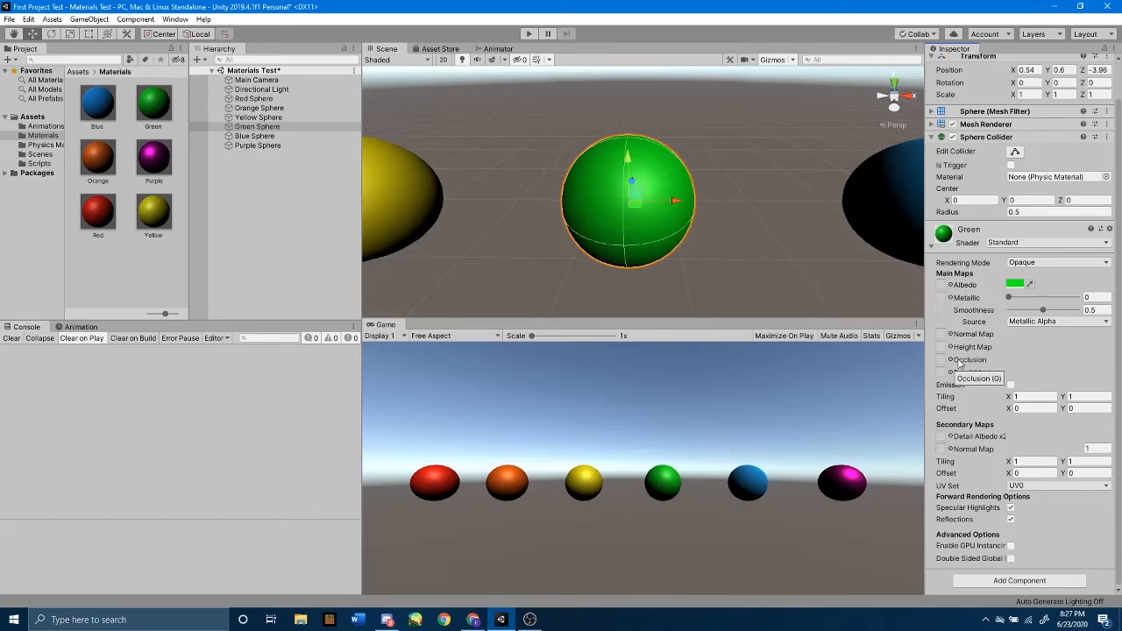
left_click_drag(1011, 299, 1092, 313)
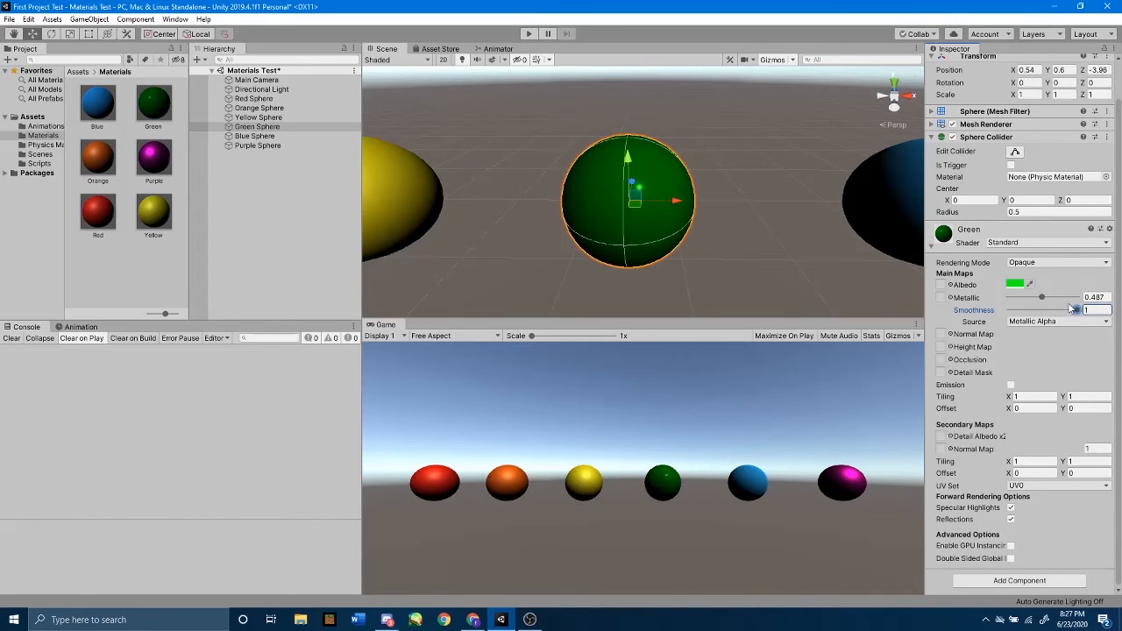
left_click(1102, 297)
type("1")
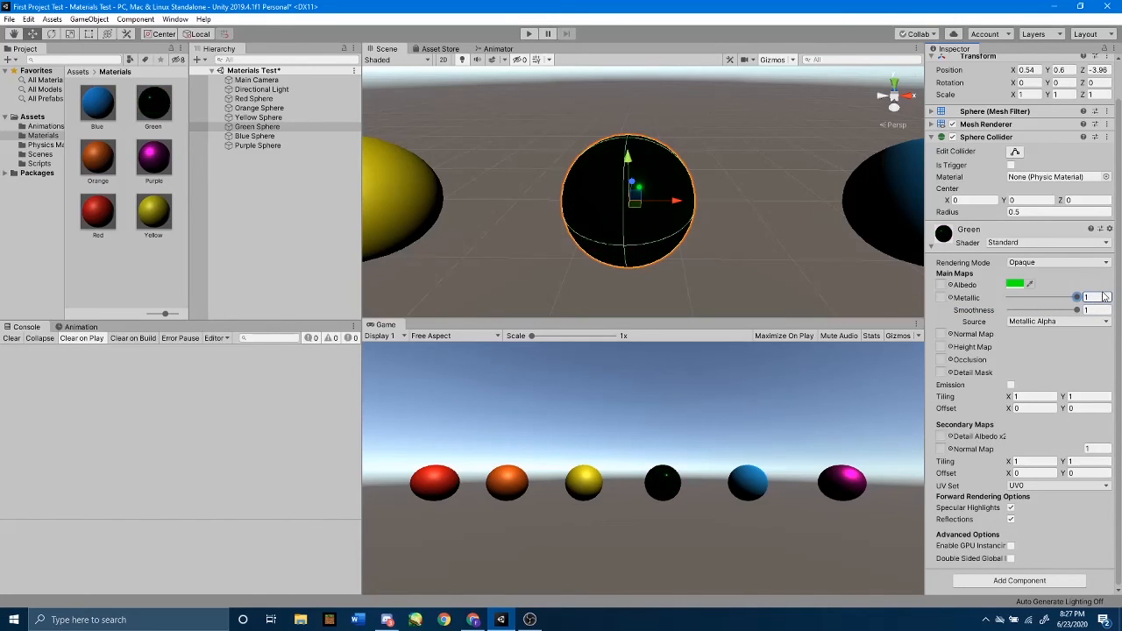
Inspect the green sphere's highlight from several angles and set the Green material's Metallic value to 0.
left_click(796, 180)
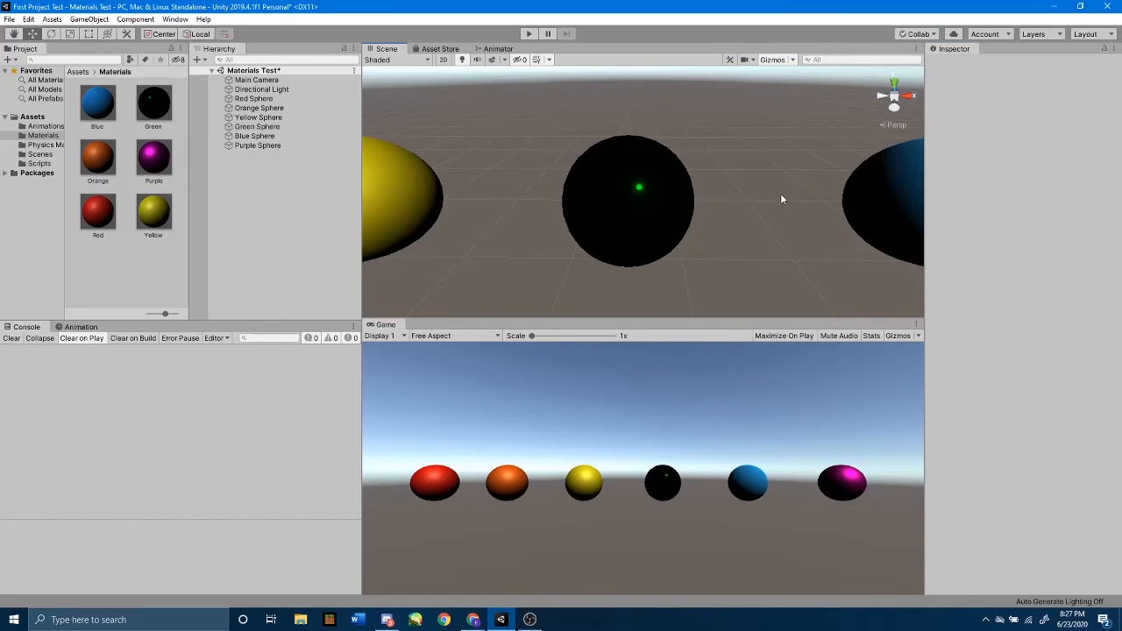
left_click_drag(782, 202, 786, 20, "alt")
left_click_drag(736, 167, 691, 251, "alt")
left_click(642, 209)
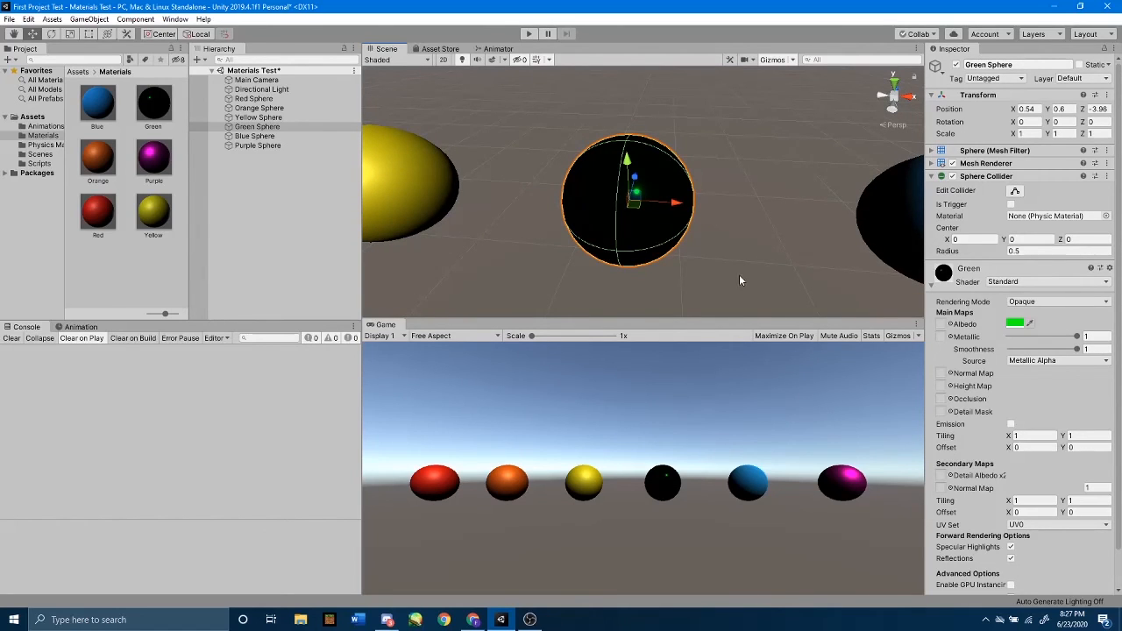
mouse_move(739, 274)
left_mouse_down("alt")
mouse_move(769, 216)
mouse_move(754, 262)
left_mouse_up("alt")
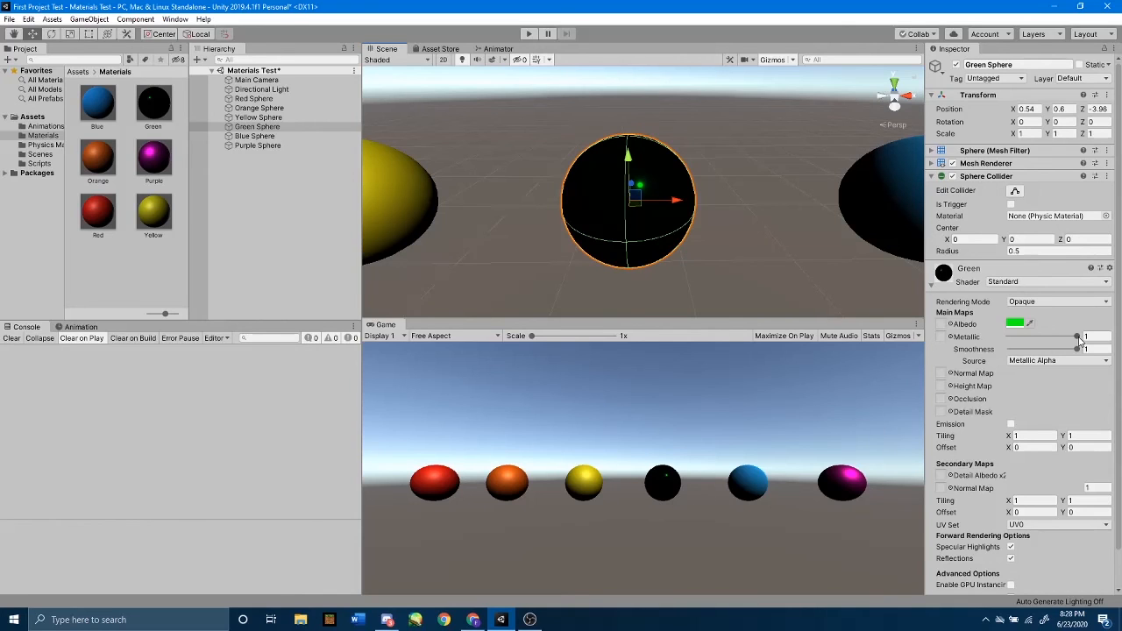
left_click_drag(1077, 336, 985, 336)
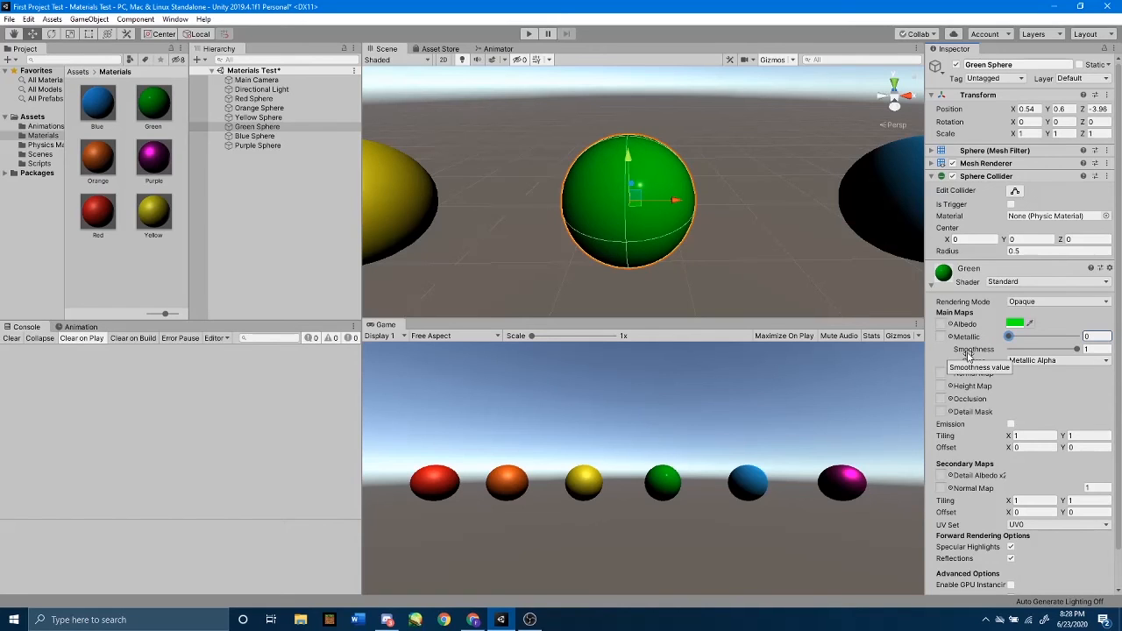
left_click(1089, 349)
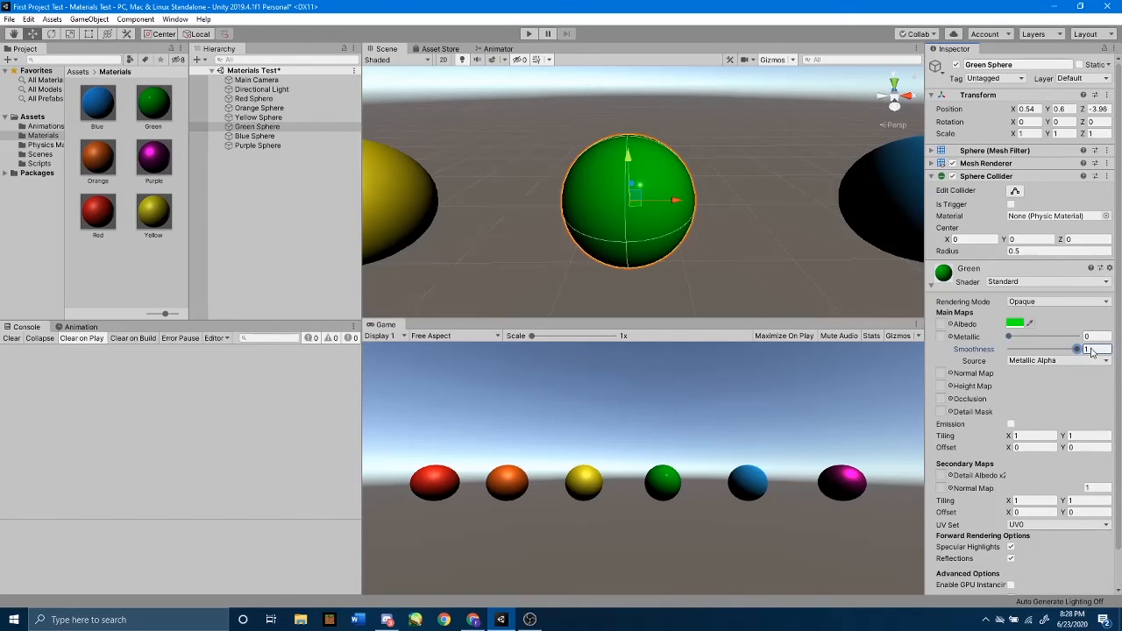
left_click(732, 185)
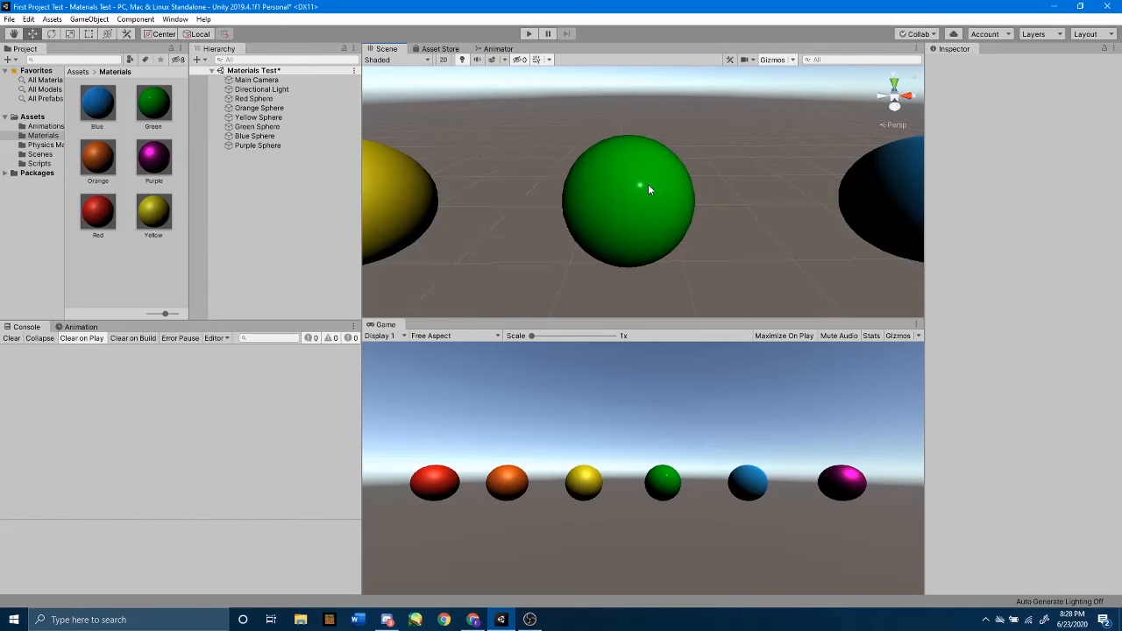
left_click_drag(701, 189, 653, 246, "alt")
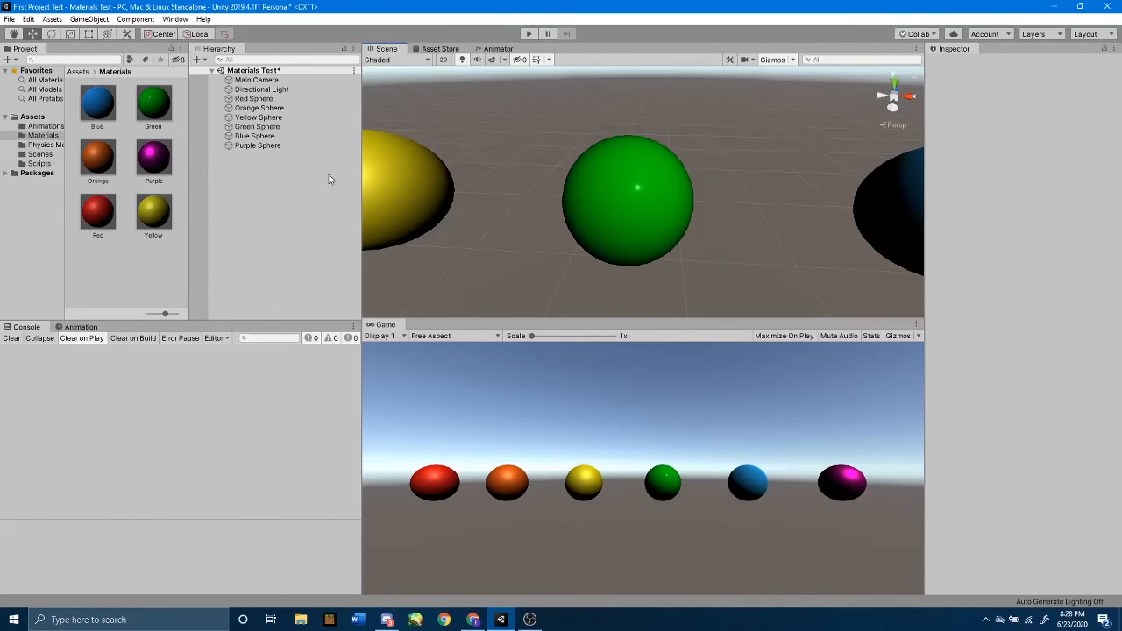
Enable Emission on the Green Sphere's material and give it a bright green emission colour (RGB 12, 255, 0).
left_click(316, 126)
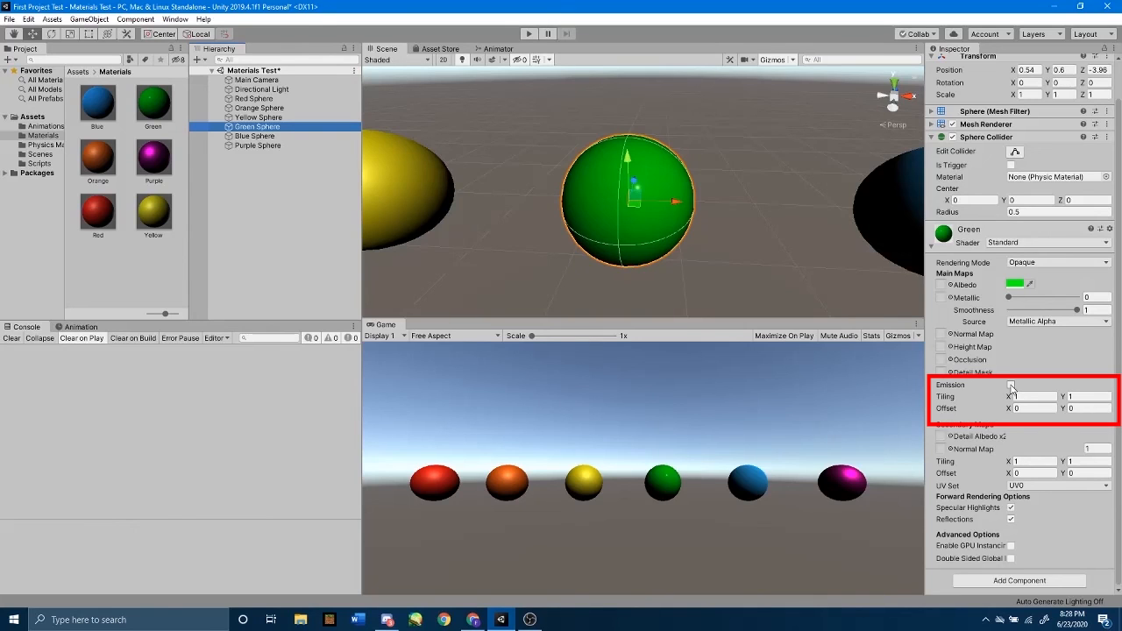
left_click(1011, 386)
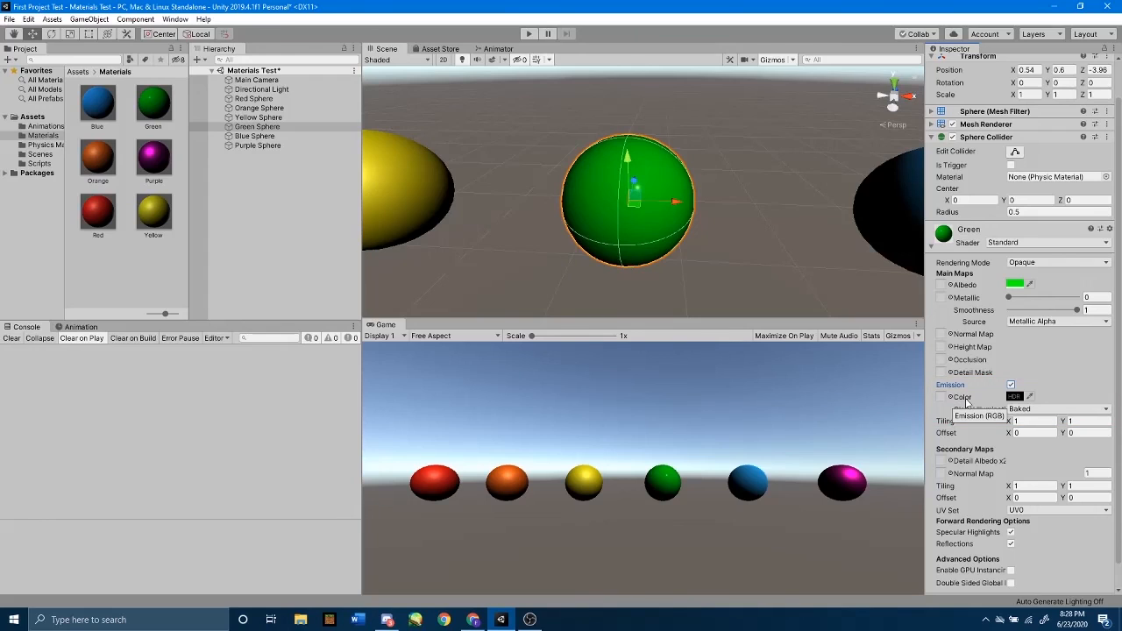
left_click(1014, 397)
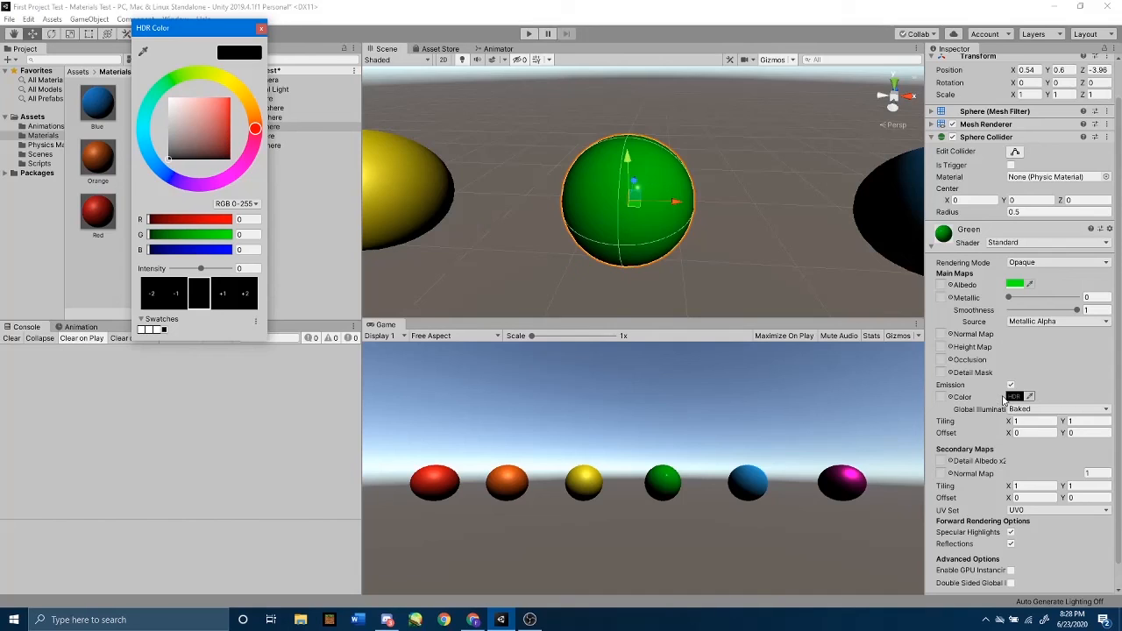
left_click_drag(168, 83, 174, 79)
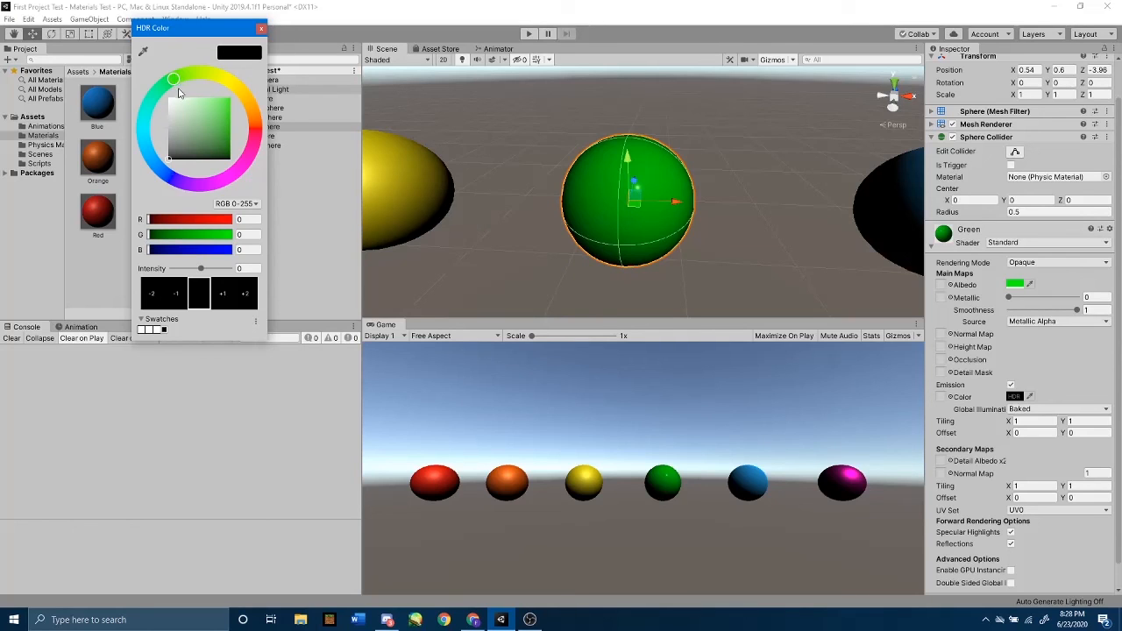
mouse_move(190, 146)
left_mouse_down()
mouse_move(194, 125)
mouse_move(165, 99)
left_mouse_up()
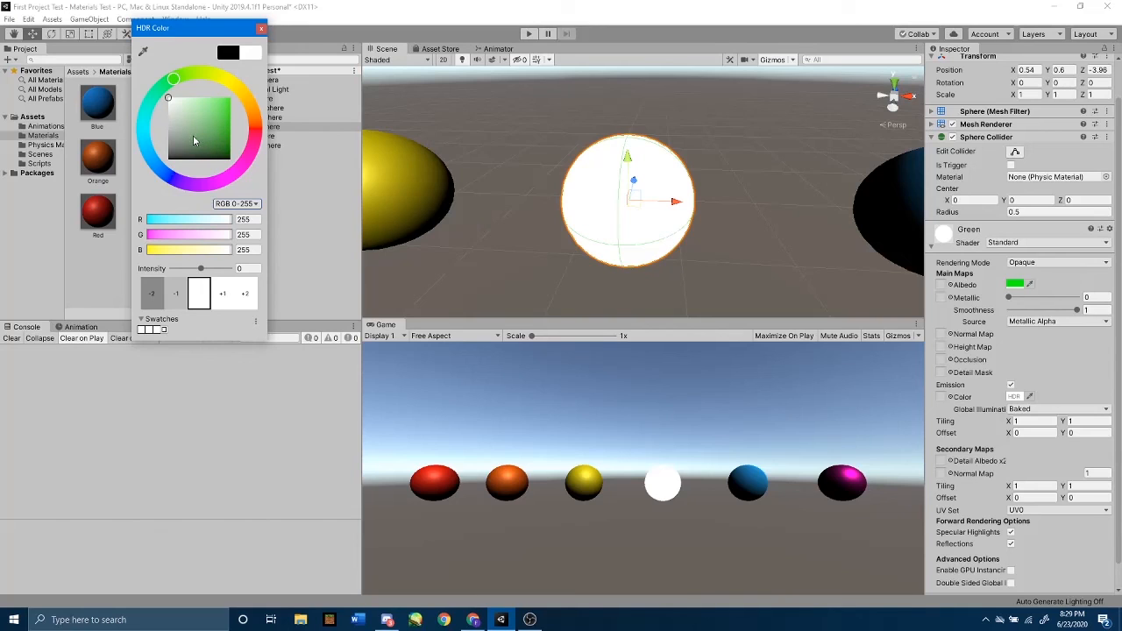
mouse_move(181, 114)
left_mouse_down()
mouse_move(255, 129)
mouse_move(275, 106)
mouse_move(287, 127)
mouse_move(301, 113)
mouse_move(320, 136)
mouse_move(329, 98)
left_mouse_up()
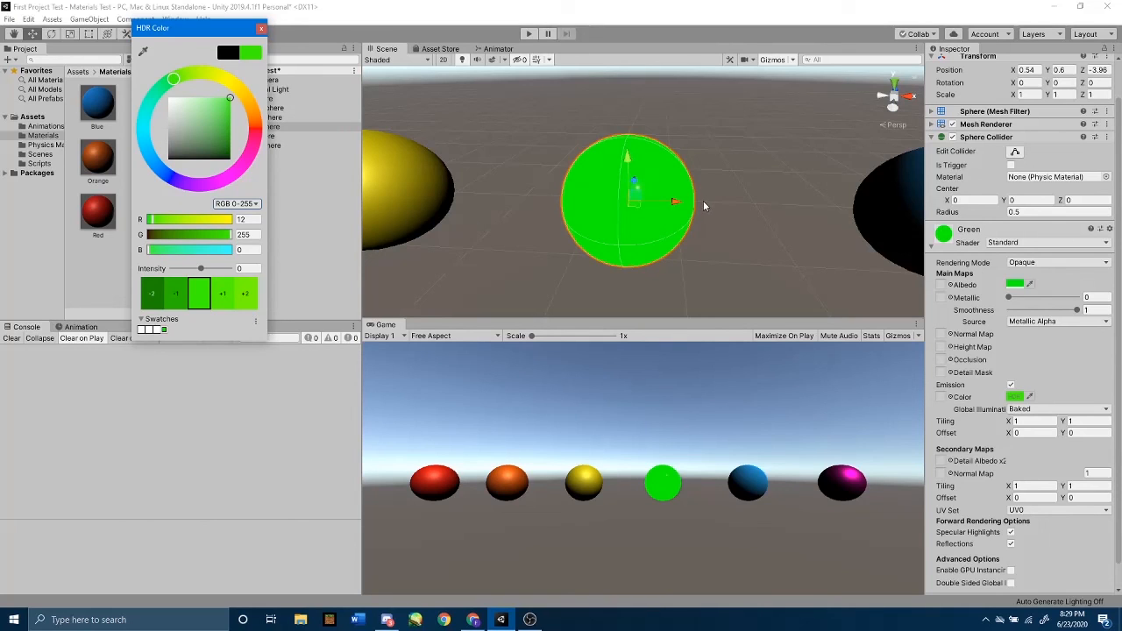
left_click(669, 199)
left_click_drag(758, 185, 489, 141, "alt")
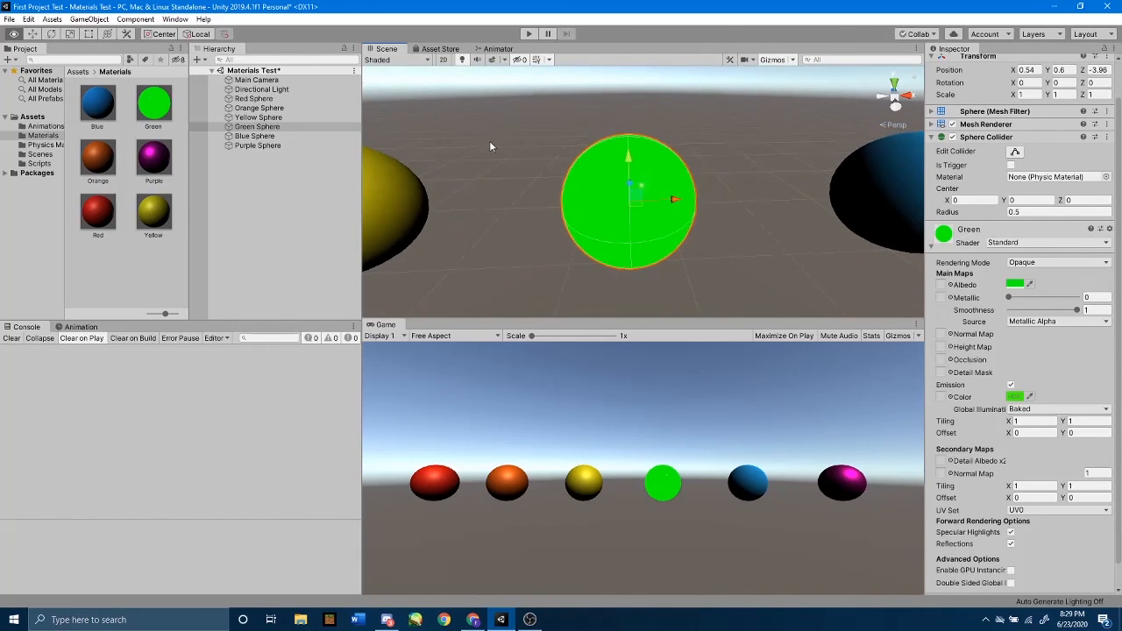
Set the Green material's emission colour to a lighter green (RGB 77, 255, 69) and compare the green sphere with the whole row.
left_click(1016, 397)
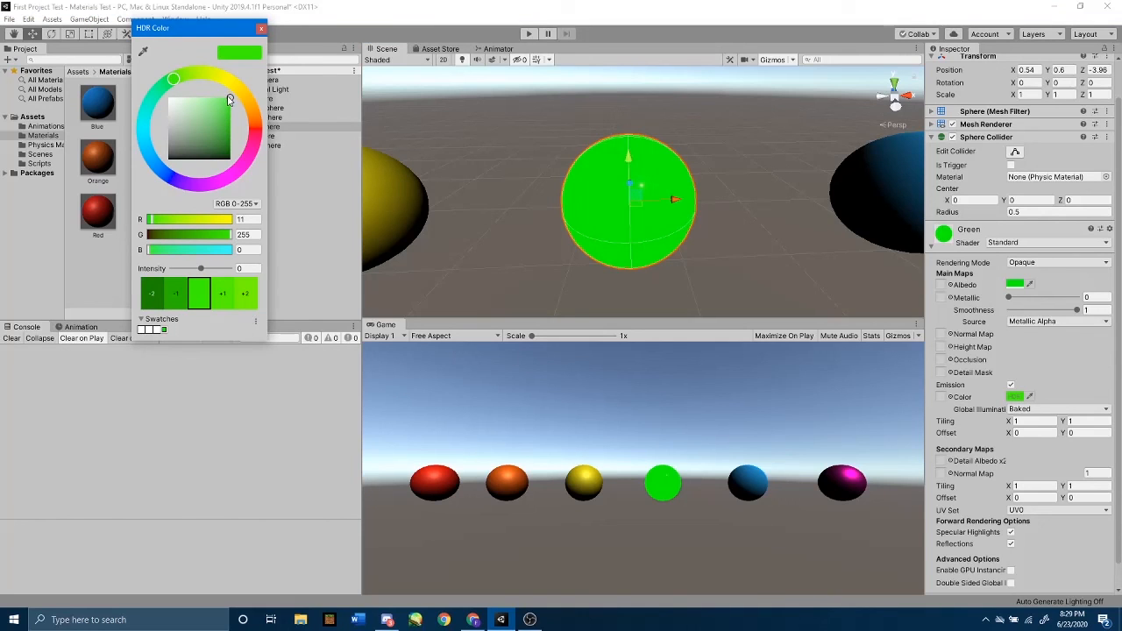
mouse_move(228, 113)
left_mouse_down()
mouse_move(232, 164)
mouse_move(230, 98)
left_mouse_up()
mouse_move(231, 100)
left_mouse_down()
mouse_move(183, 161)
mouse_move(156, 172)
mouse_move(247, 184)
mouse_move(158, 175)
mouse_move(213, 97)
left_mouse_up()
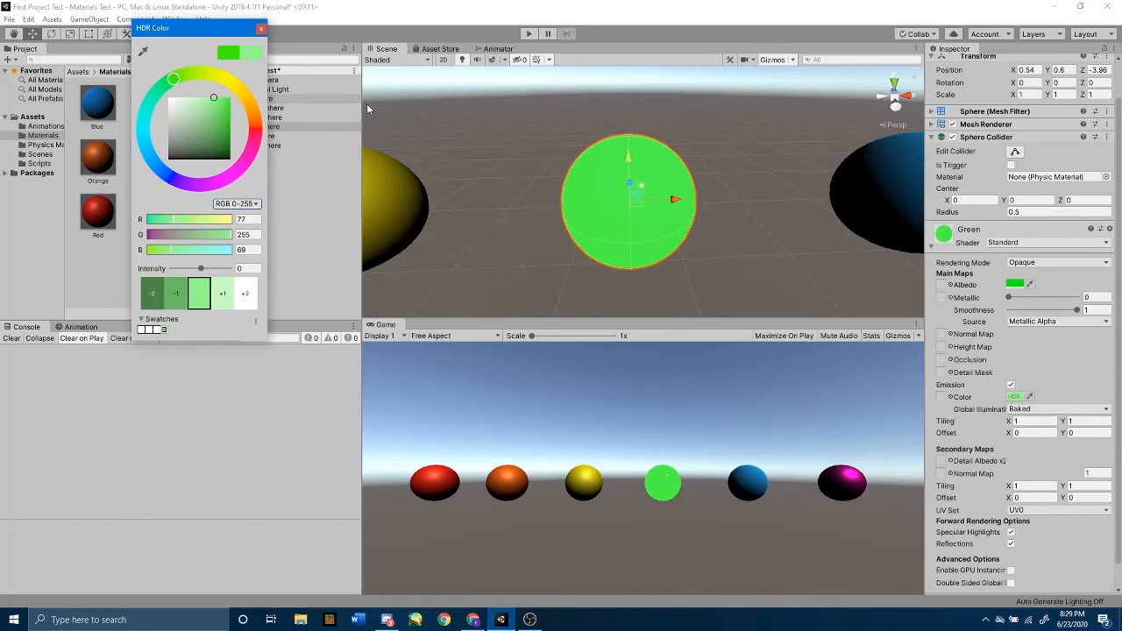
left_click(261, 31)
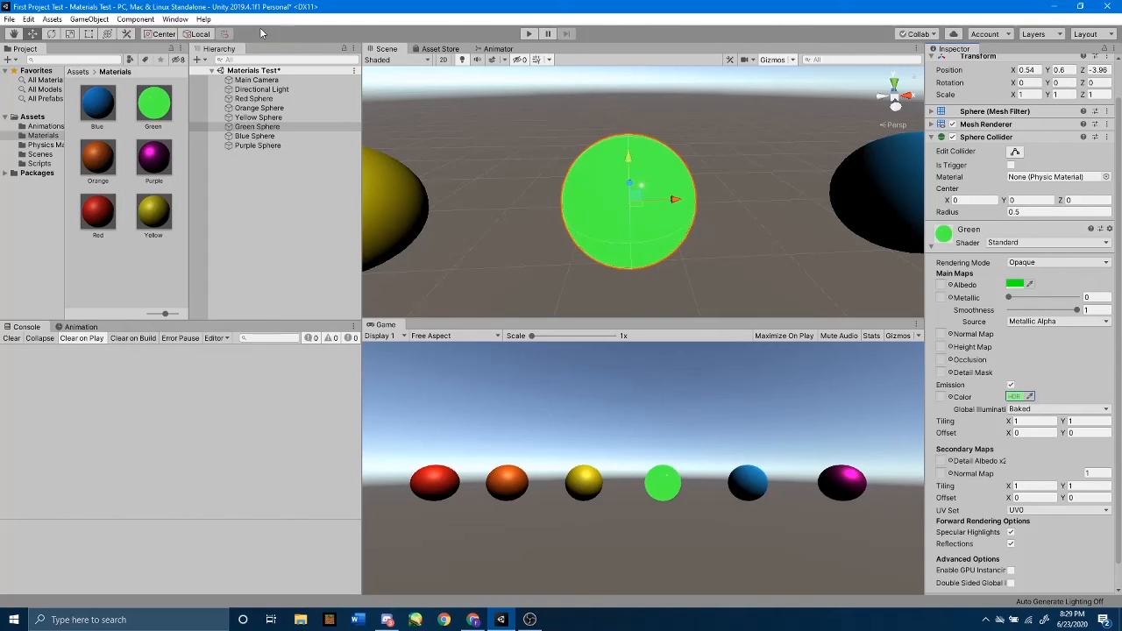
scroll(645, 277, "down", 12)
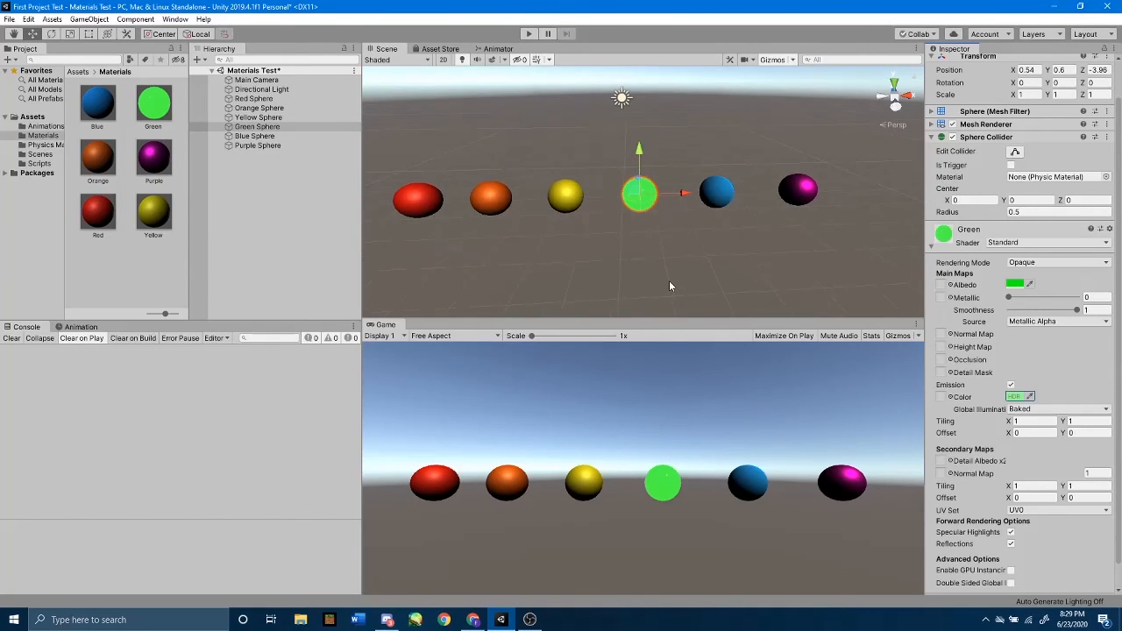
middle_click_drag(642, 244, 728, 257)
left_click(728, 257)
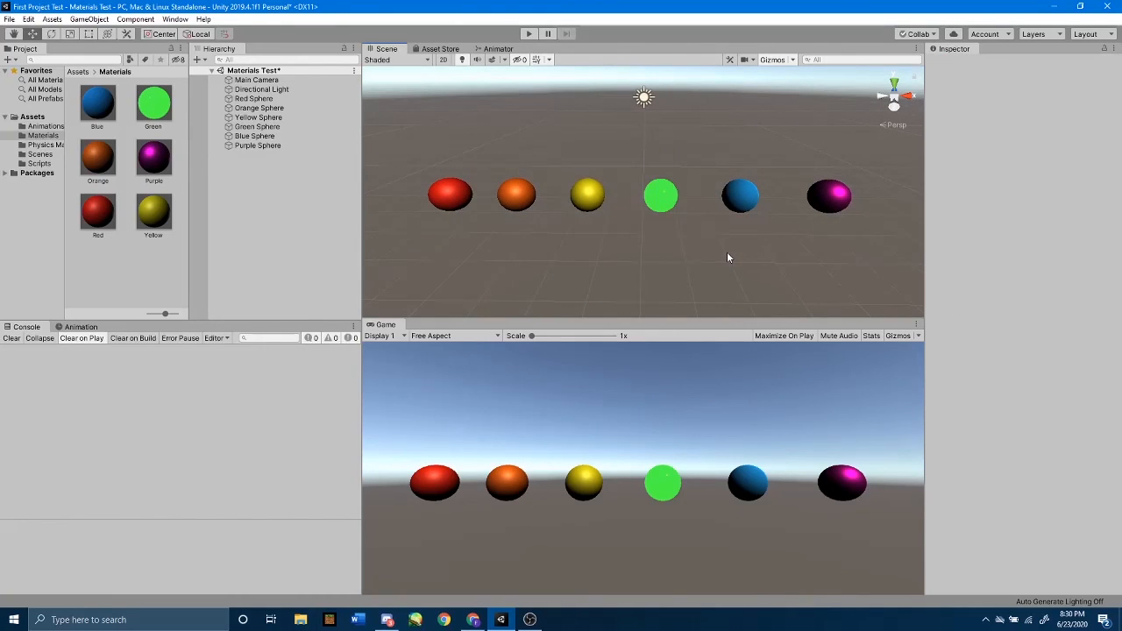